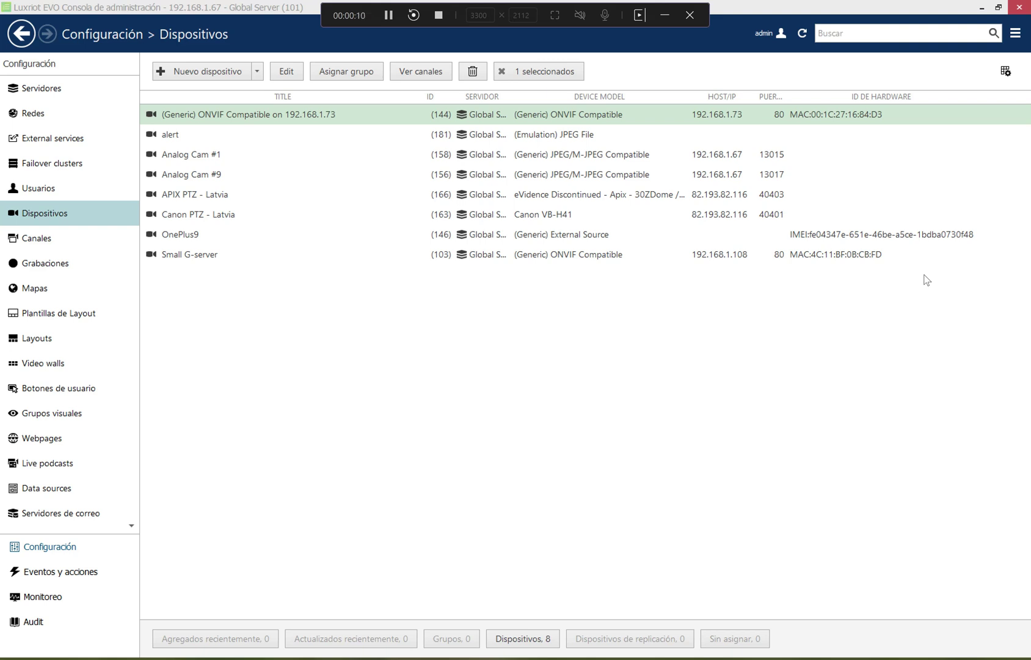
Look through the Configuración sections, including layouts, devices, external services, servers, users, channels and recordings
left_click(65, 168)
left_click(71, 269)
left_click(67, 339)
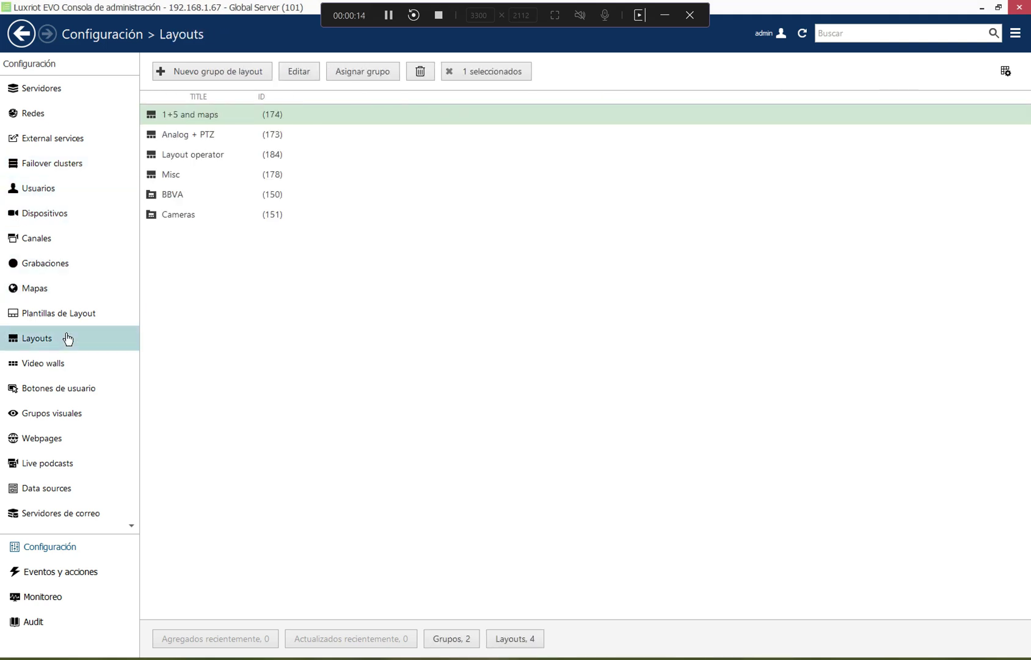
left_click(45, 224)
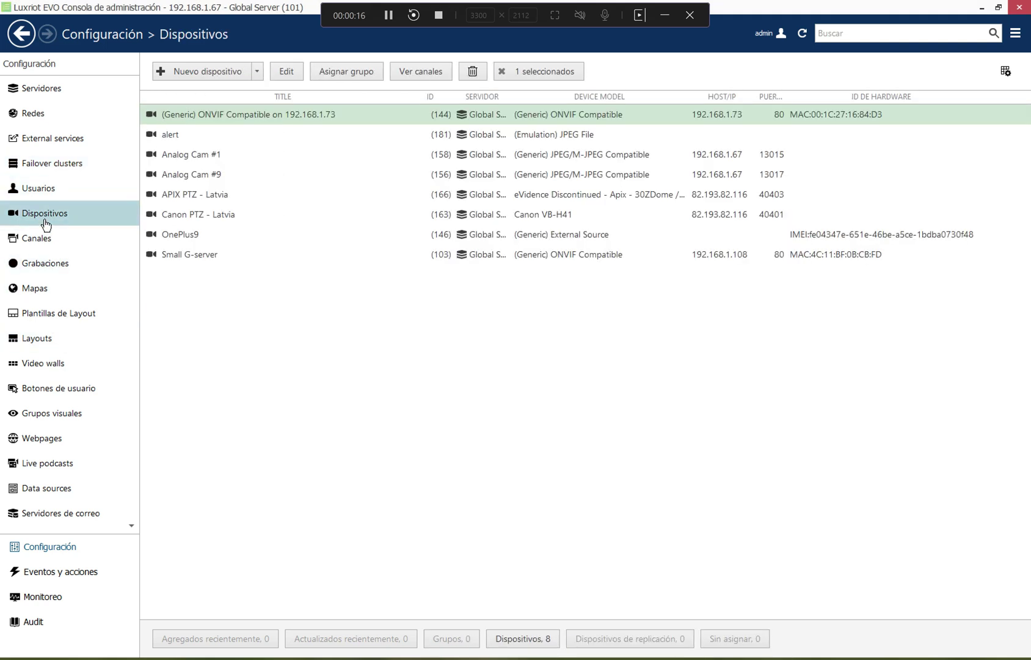
left_click(53, 139)
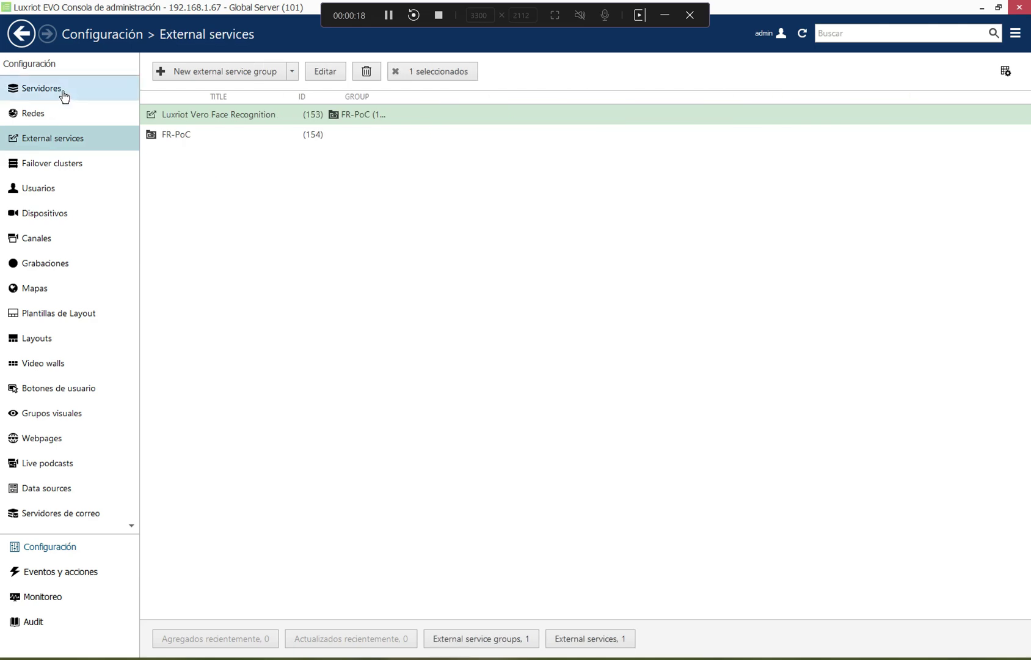
left_click(63, 93)
left_click(61, 189)
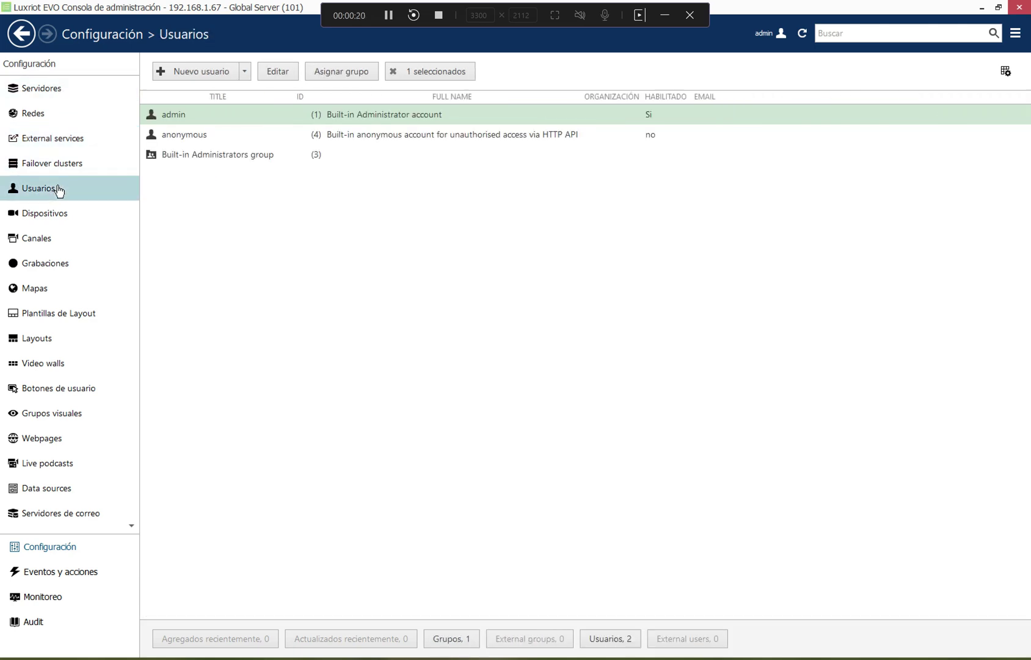
left_click(72, 244)
left_click(74, 264)
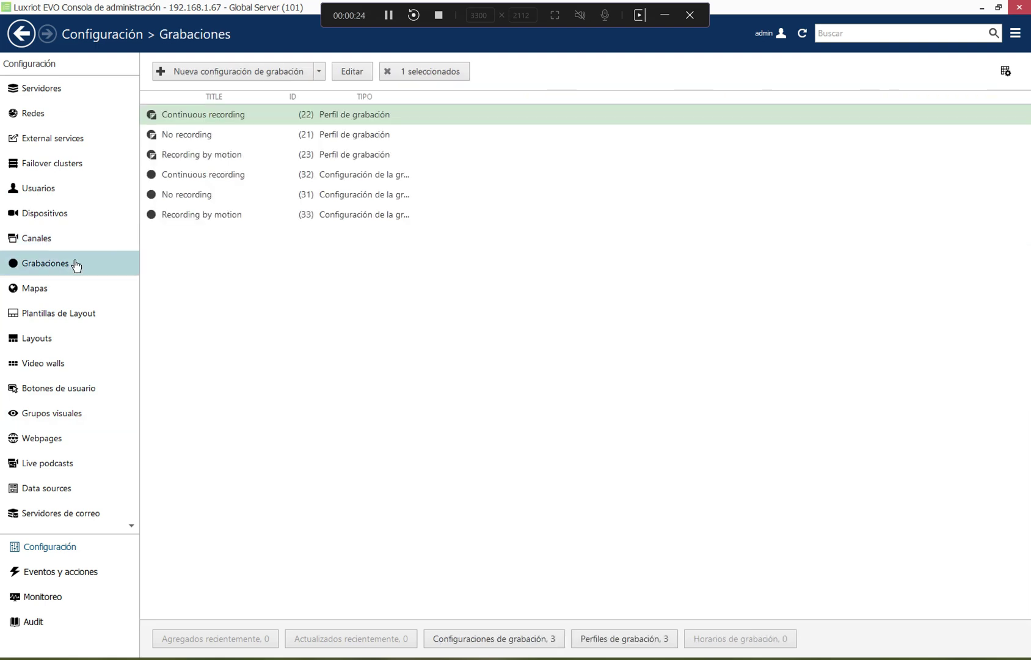
Look through the maps, layouts, video walls and access control configuration, ending on External services
left_click(75, 298)
left_click(86, 343)
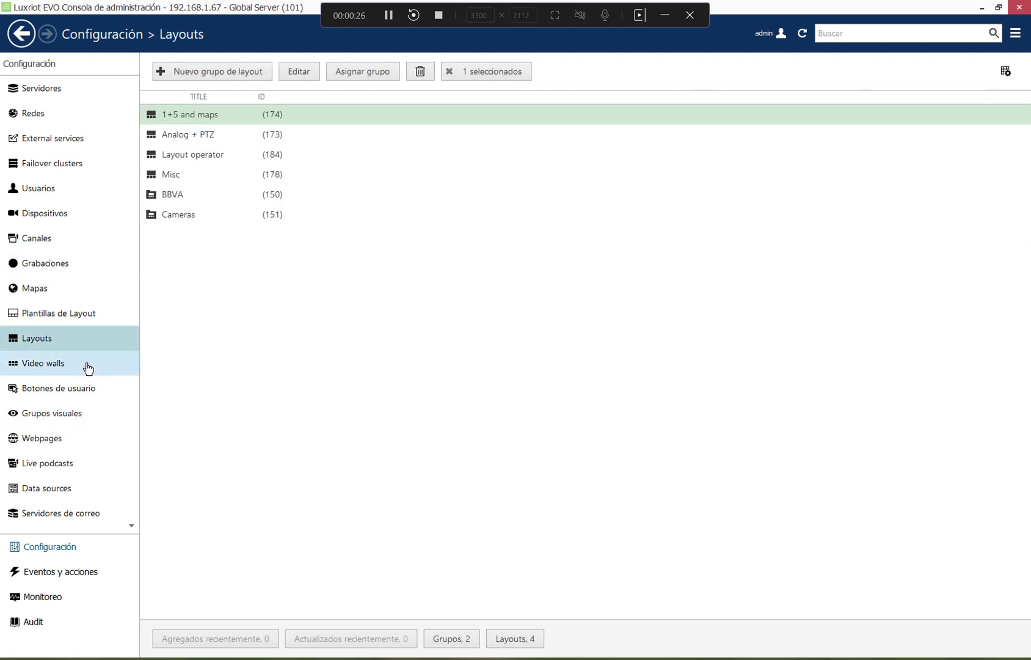
left_click(87, 366)
scroll(110, 403, "down", 2)
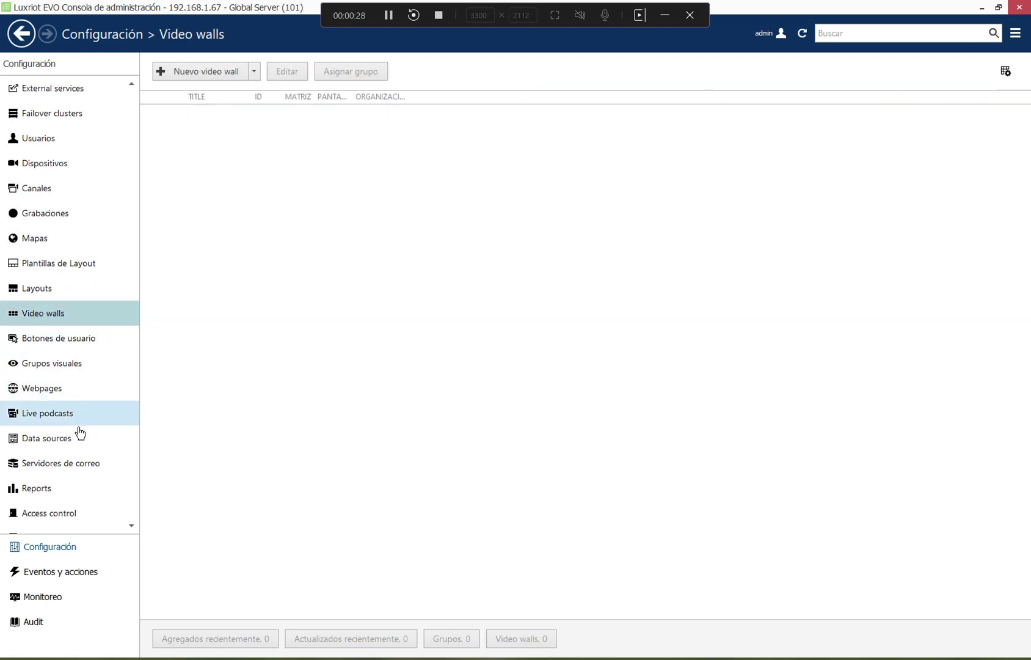
left_click(83, 519)
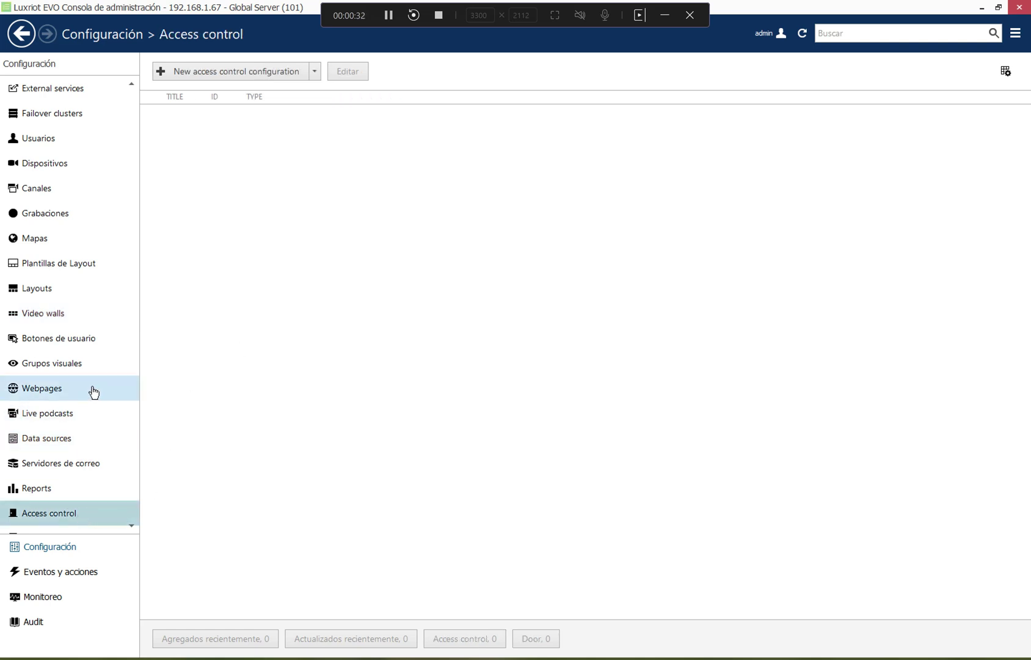
scroll(95, 382, "up", 2)
left_click(116, 137)
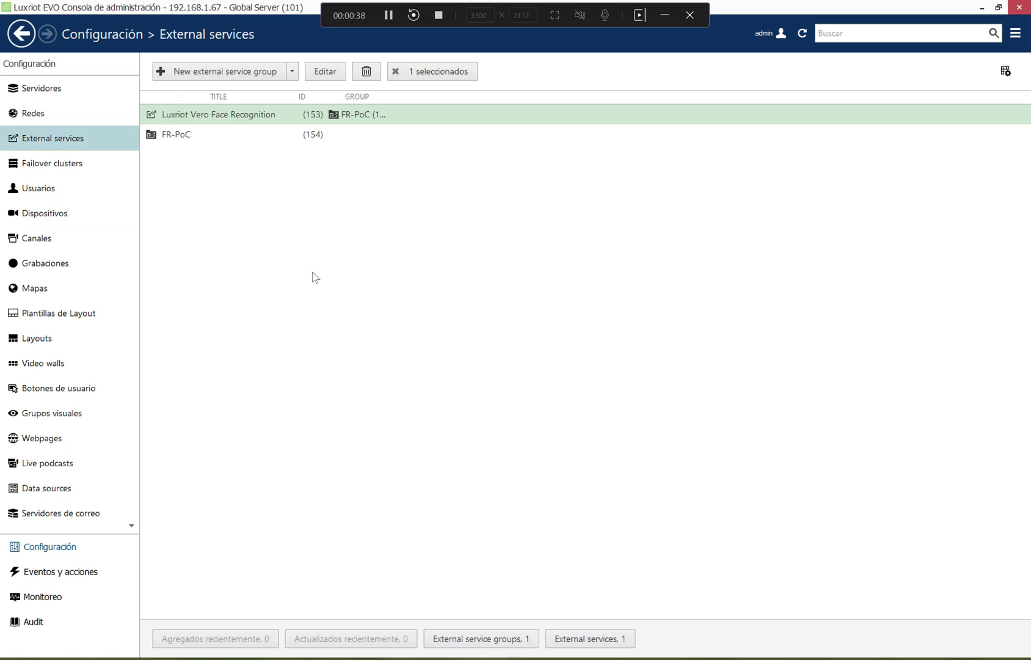
Examine the Global Server event rules and their EagleEye entries in the events and actions configurator, closing it without saving
left_click(86, 574)
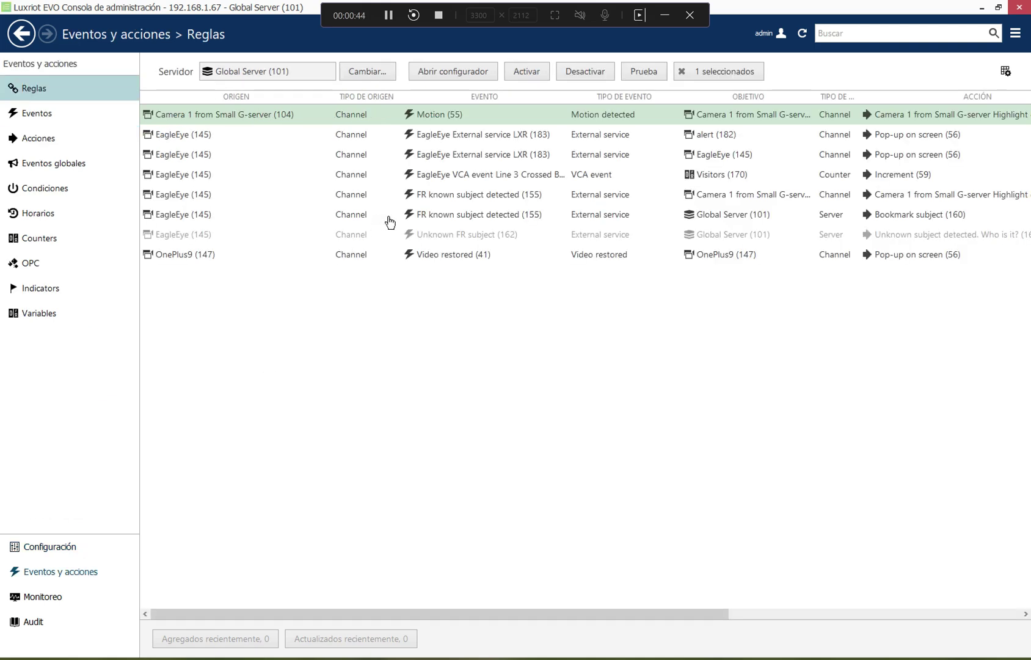
left_click(370, 176)
left_click(380, 198)
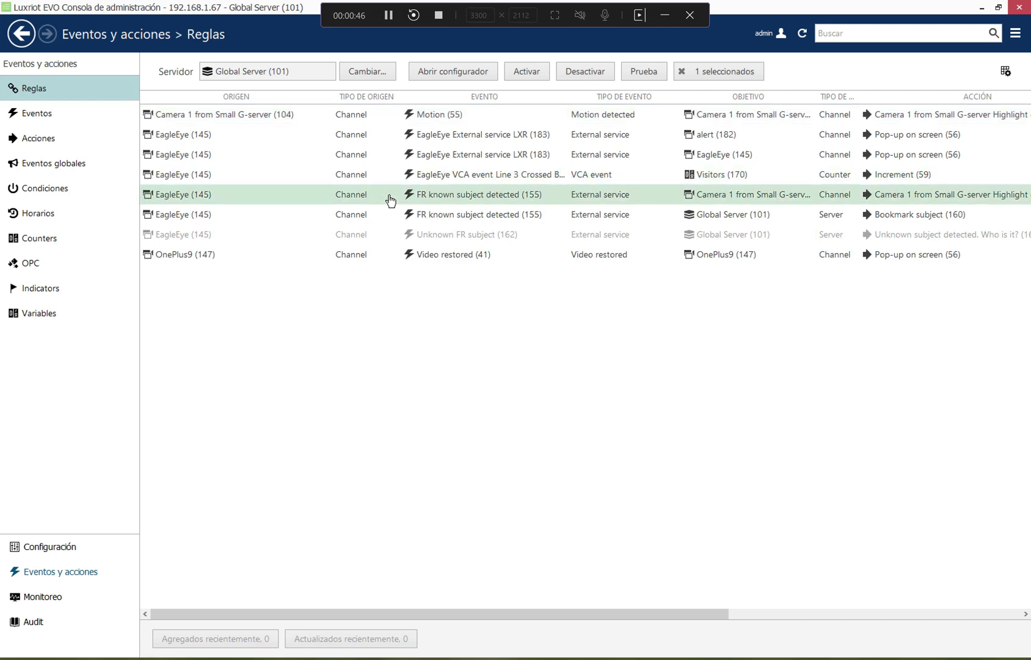
left_click(459, 72)
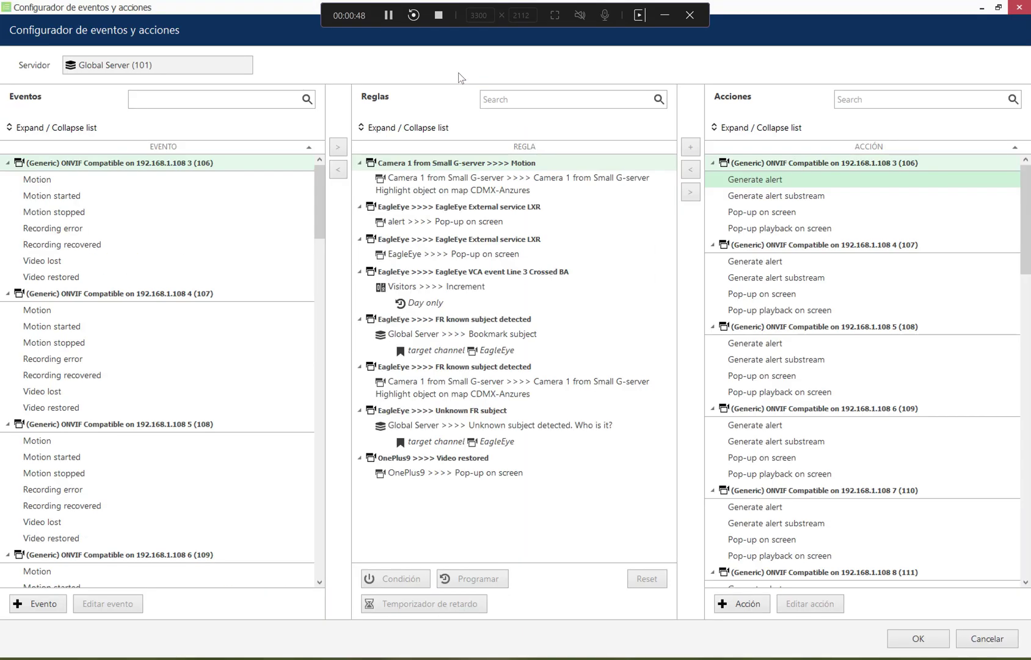
left_click(506, 215)
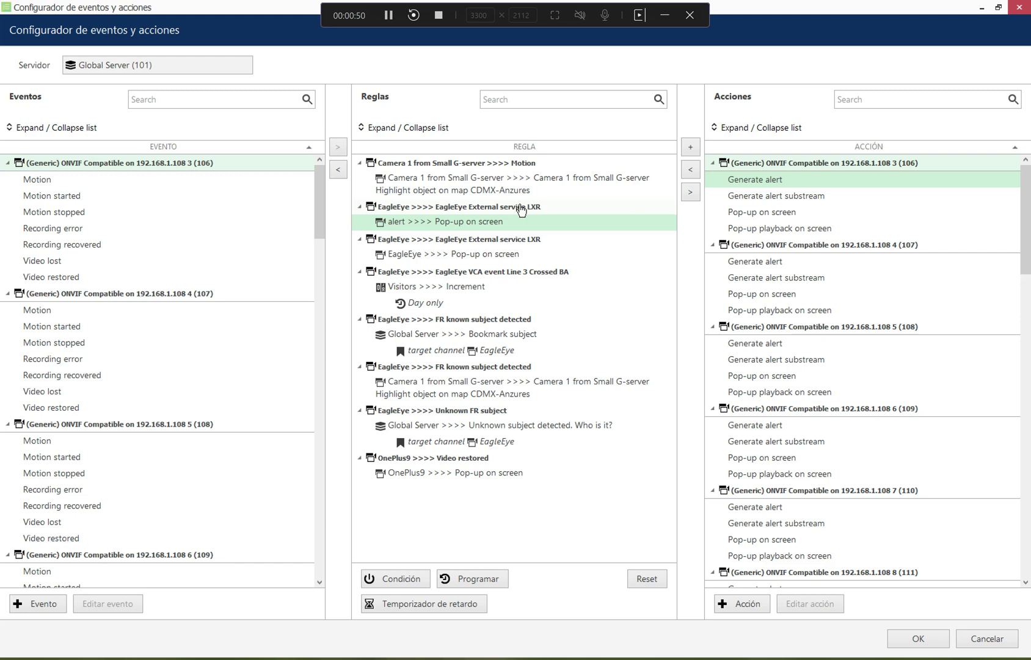
left_click(520, 208)
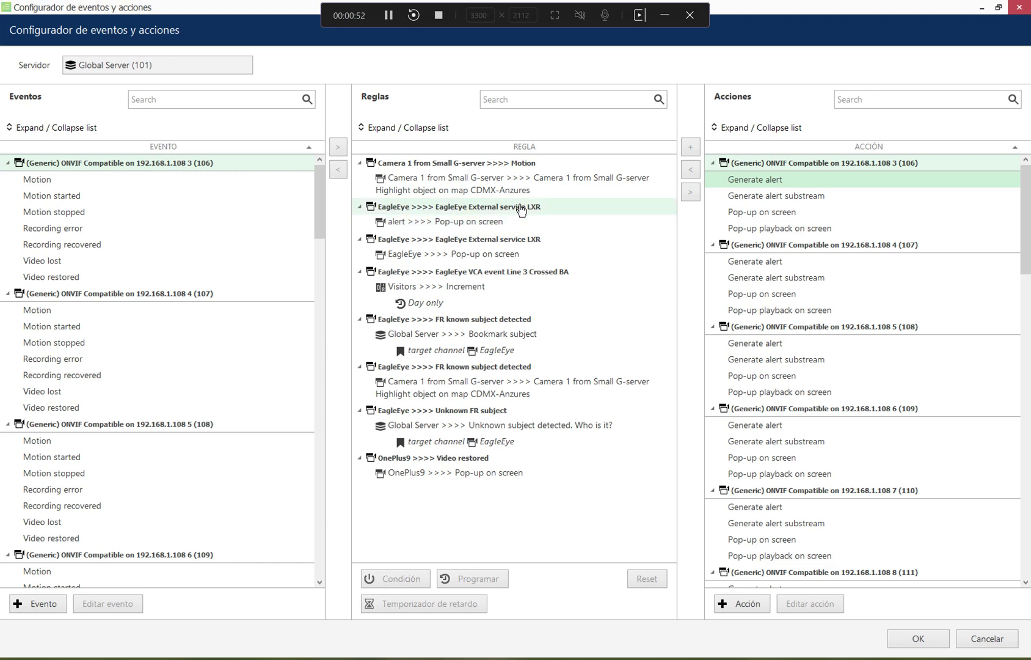
left_click(592, 385)
left_click(560, 346)
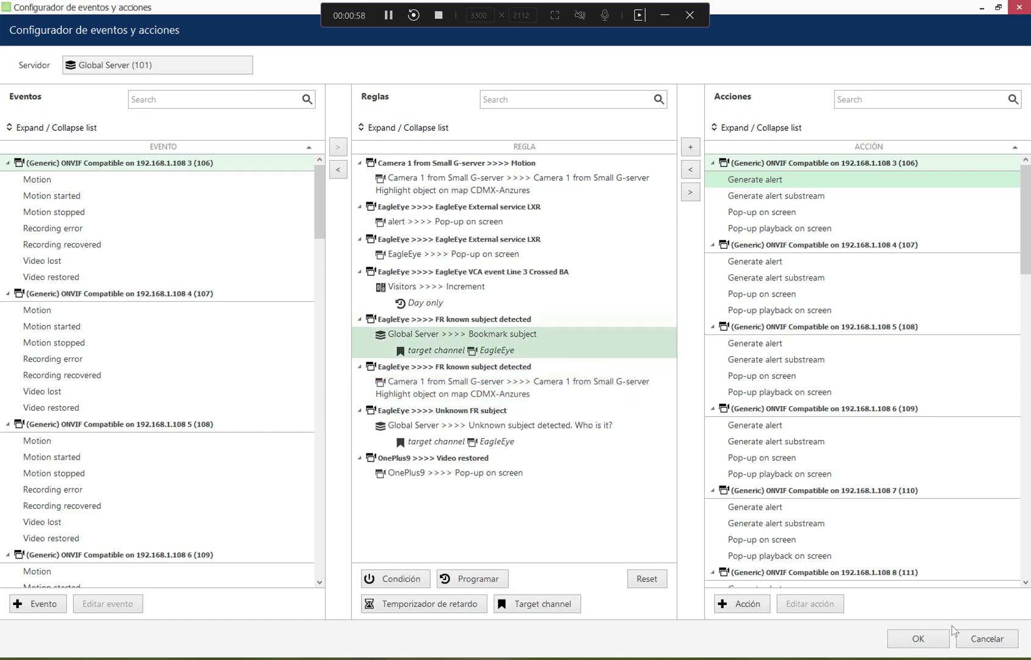
left_click(1000, 637)
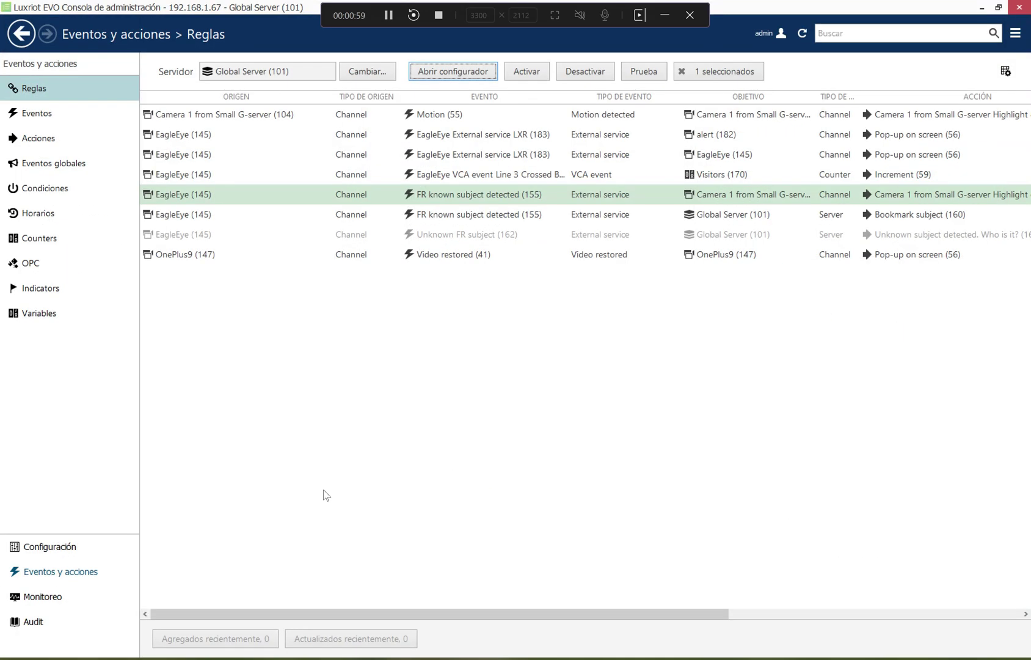
Review the monitoring data for the channels and the recording streams
left_click(68, 597)
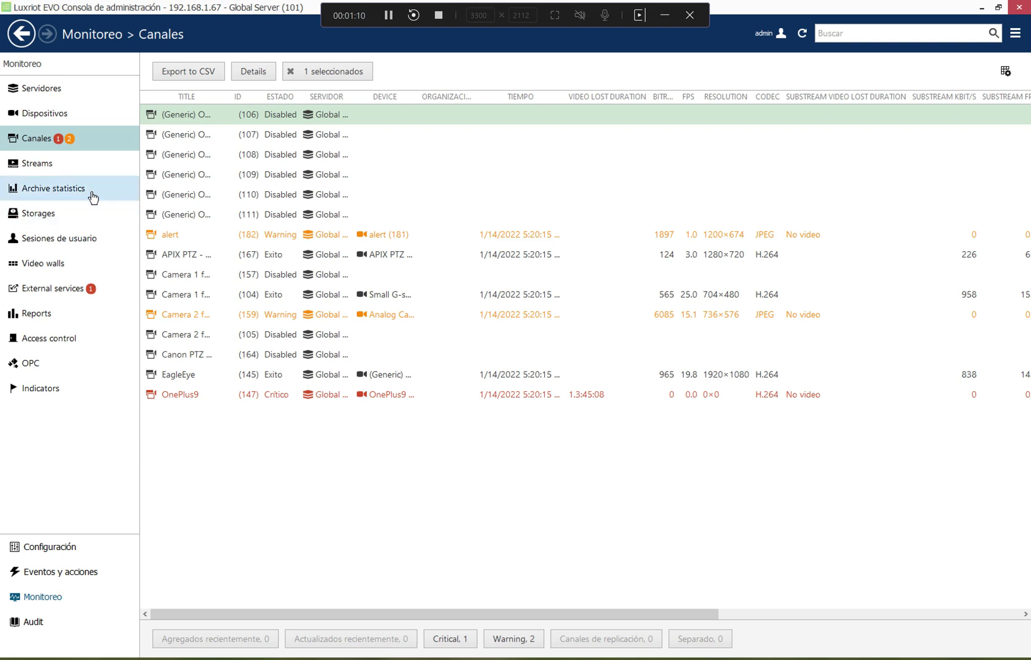
left_click(62, 170)
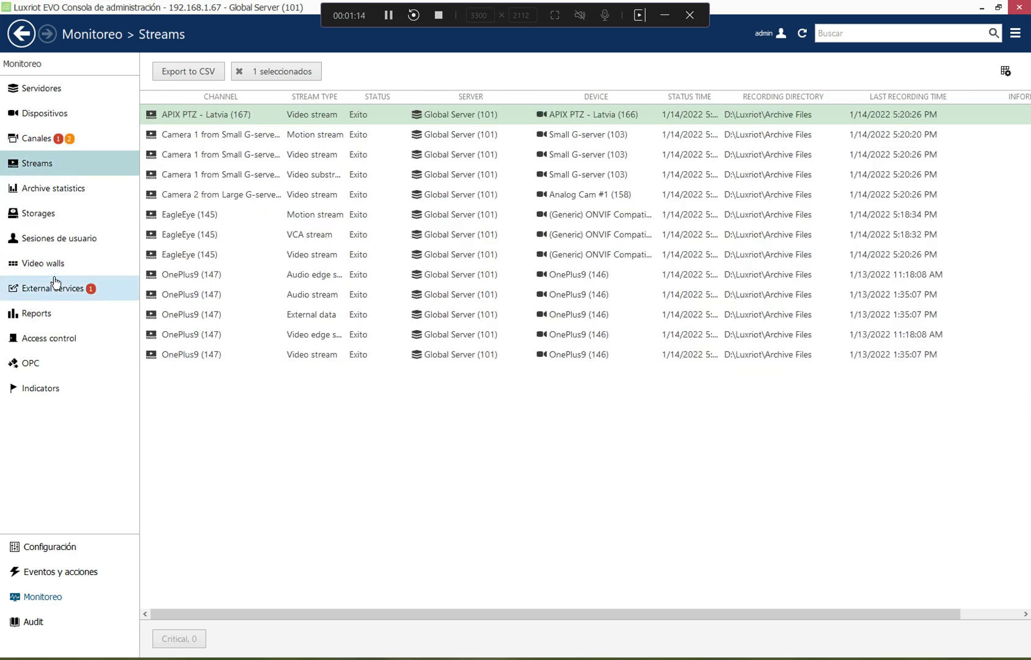
Examine the audit log of server events, selecting the Configuration loaded entry with ID 9977
left_click(42, 621)
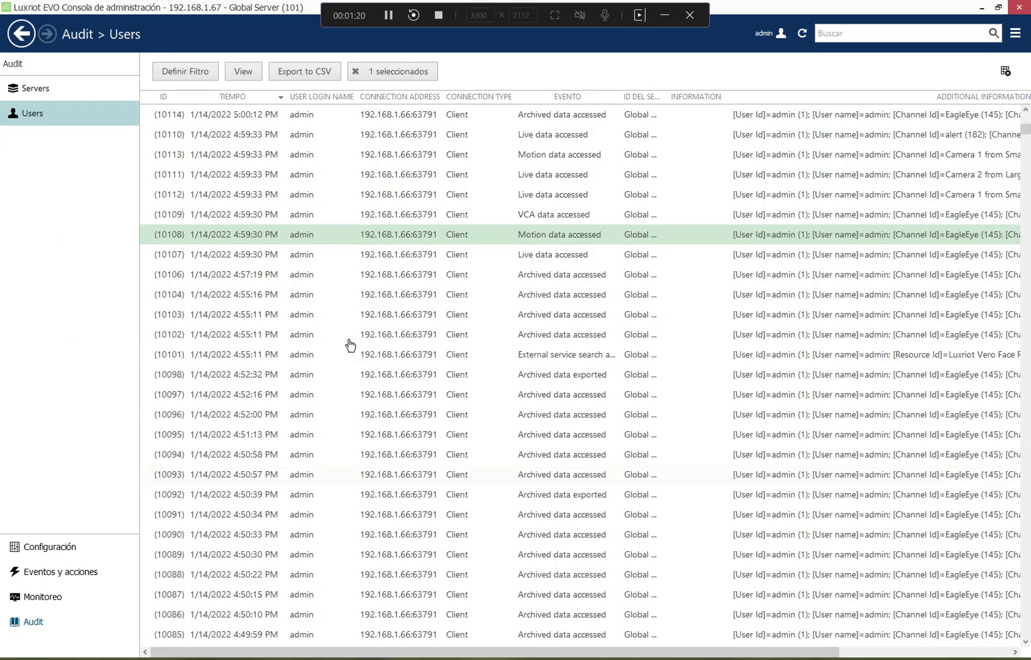
left_click(69, 88)
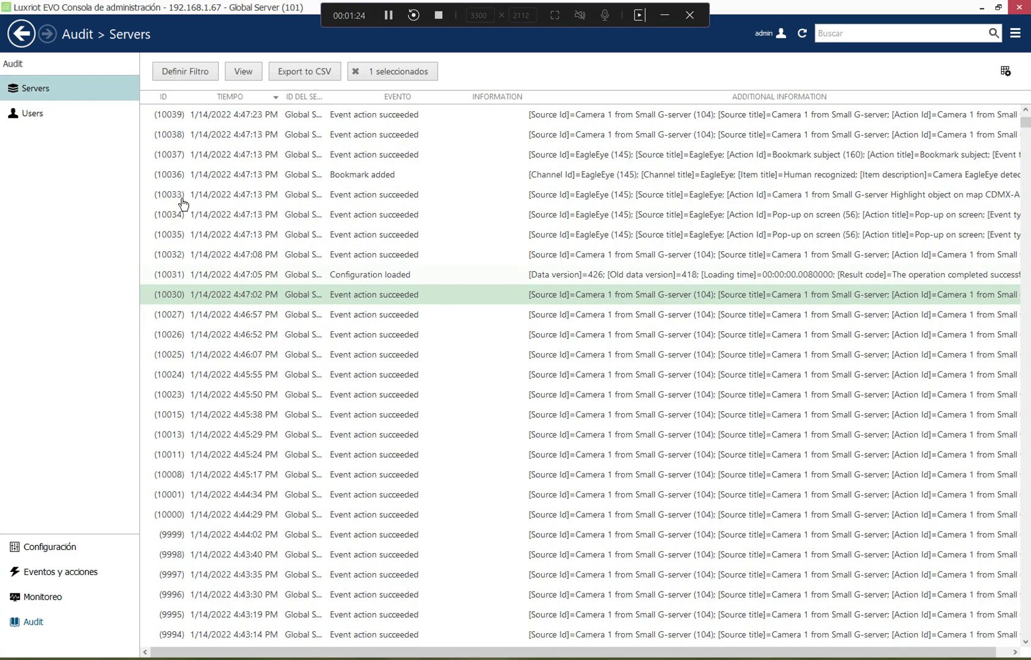
scroll(385, 263, "down", 10)
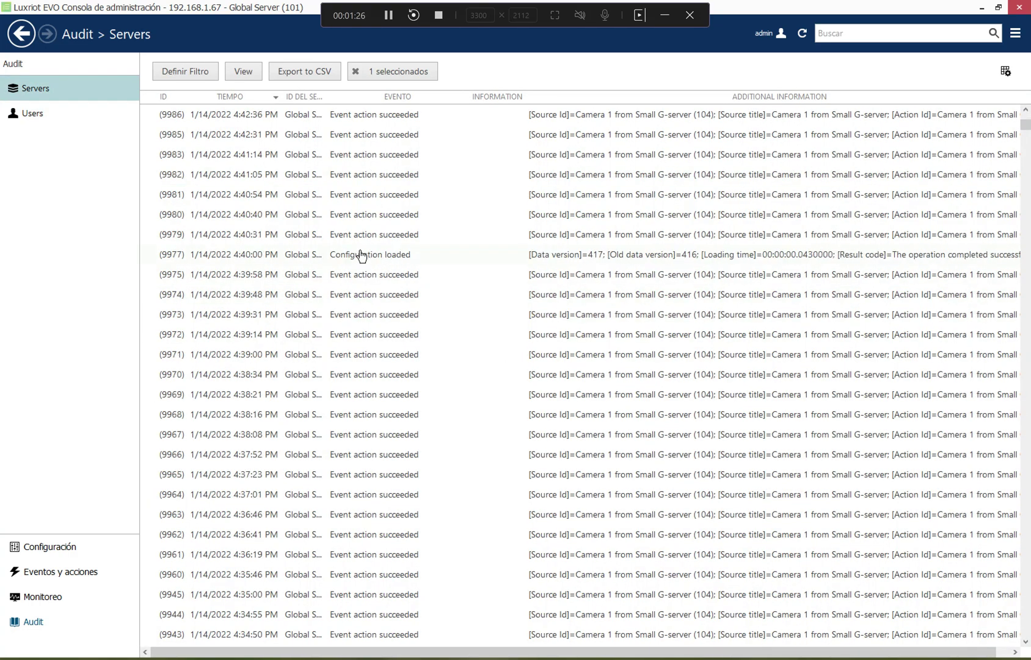
left_click(362, 255)
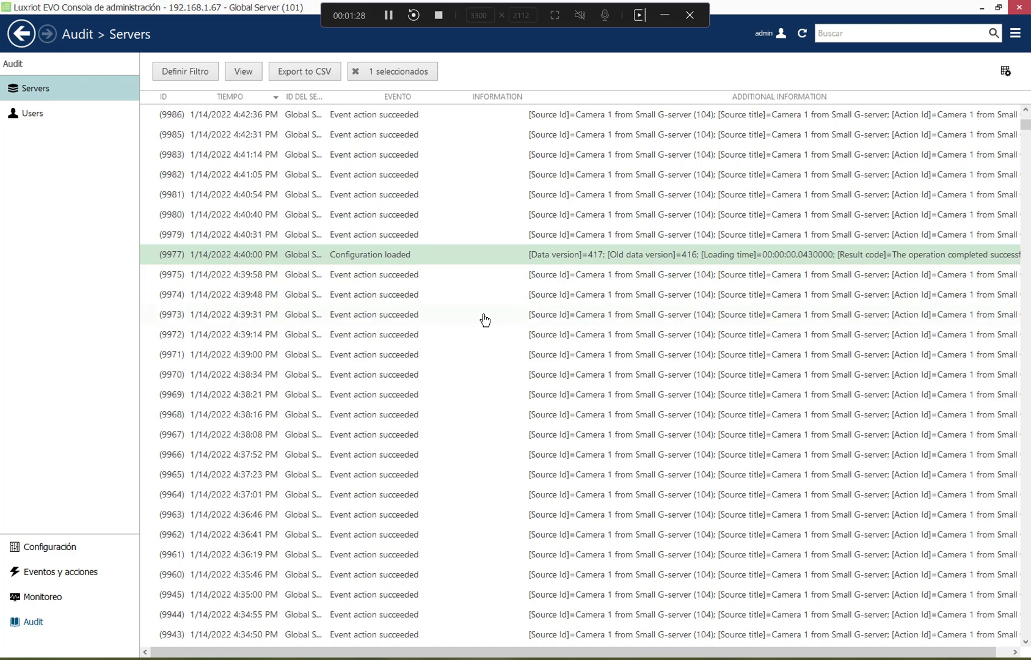
Browse the Users audit log and view the details of the Http Log in event with ID 10028
left_click(74, 113)
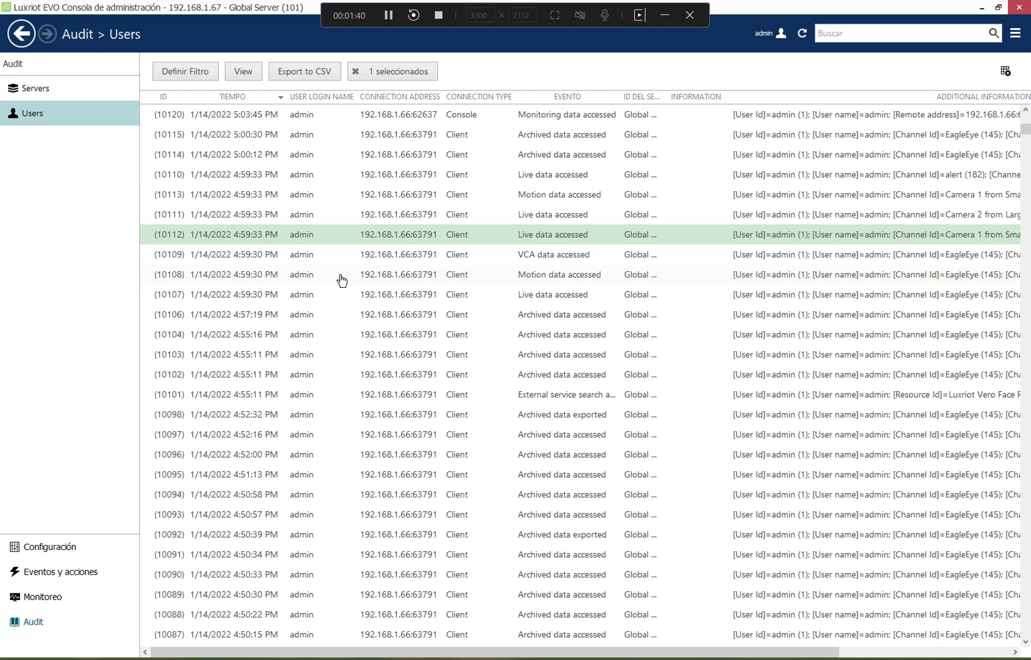
left_click(426, 317)
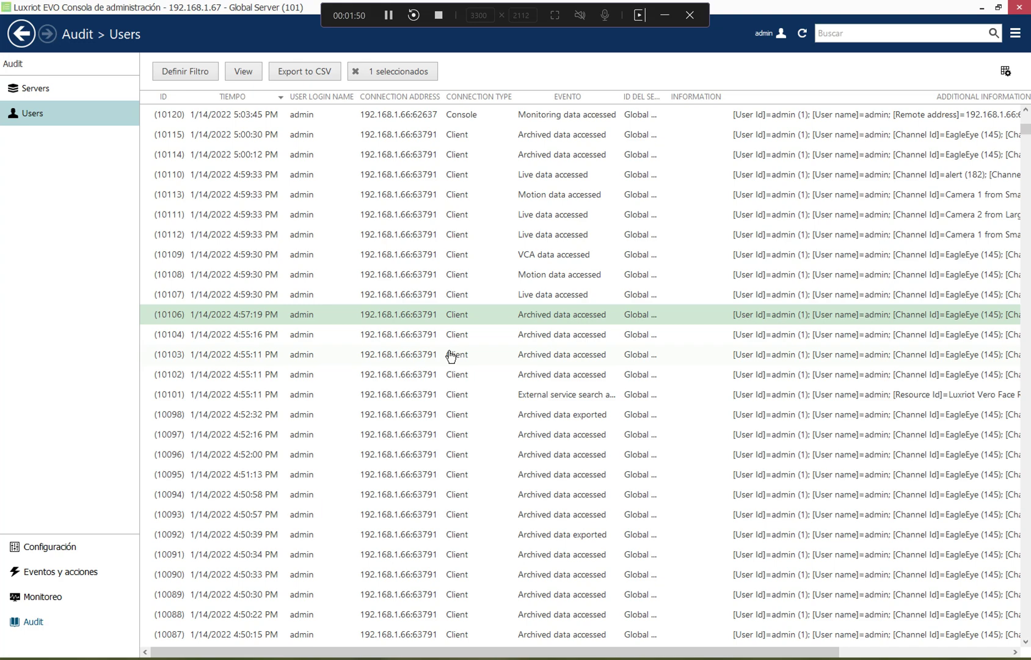
left_click(505, 394)
scroll(504, 350, "down", 9)
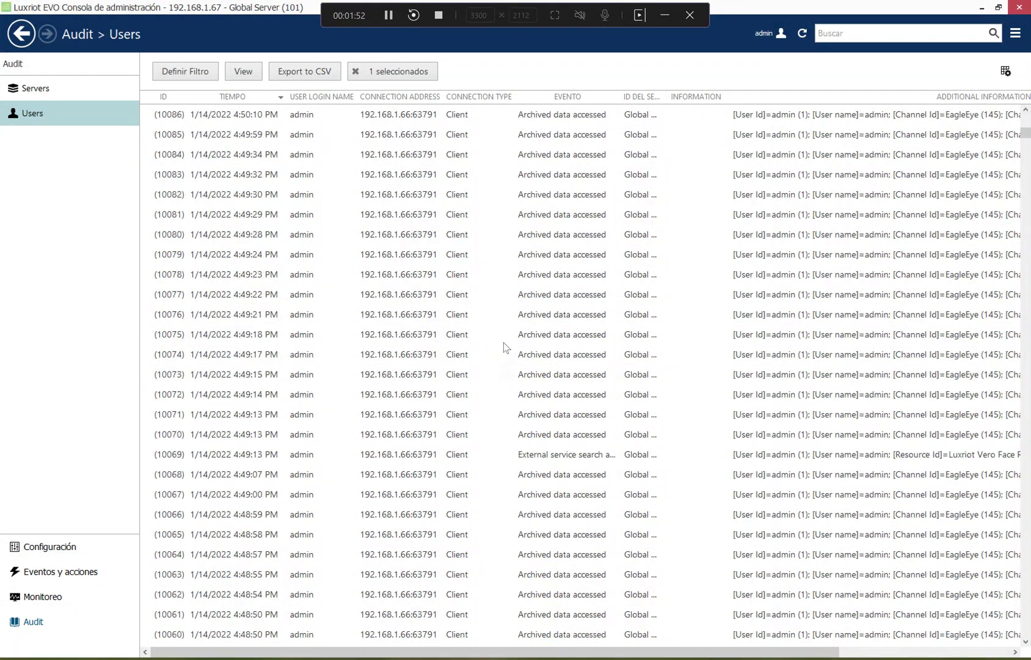
scroll(504, 347, "down", 9)
scroll(562, 349, "down", 3)
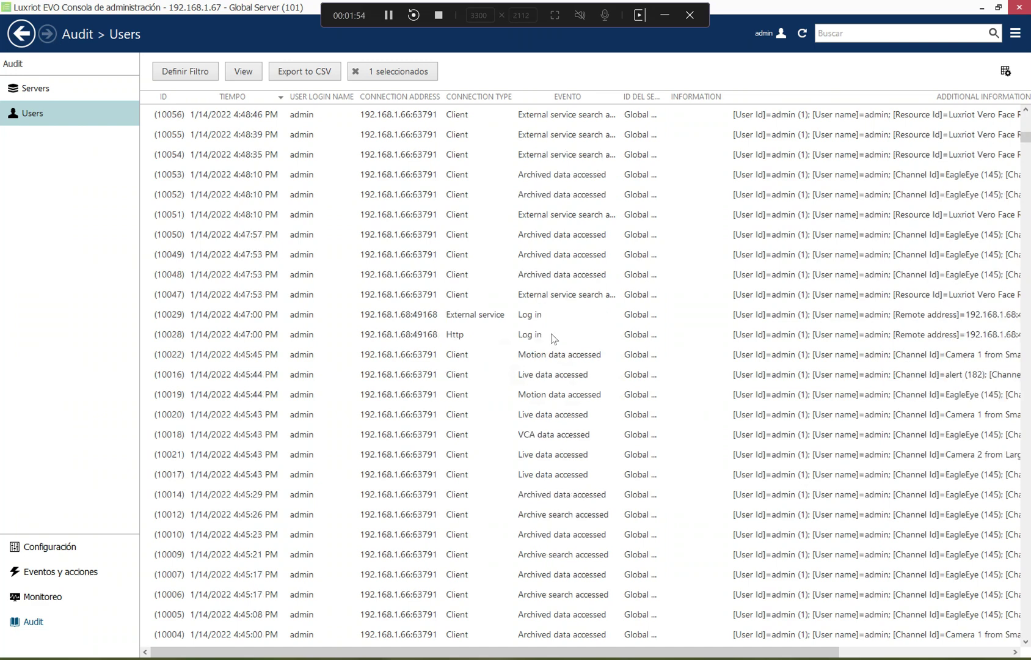
double_click(575, 217)
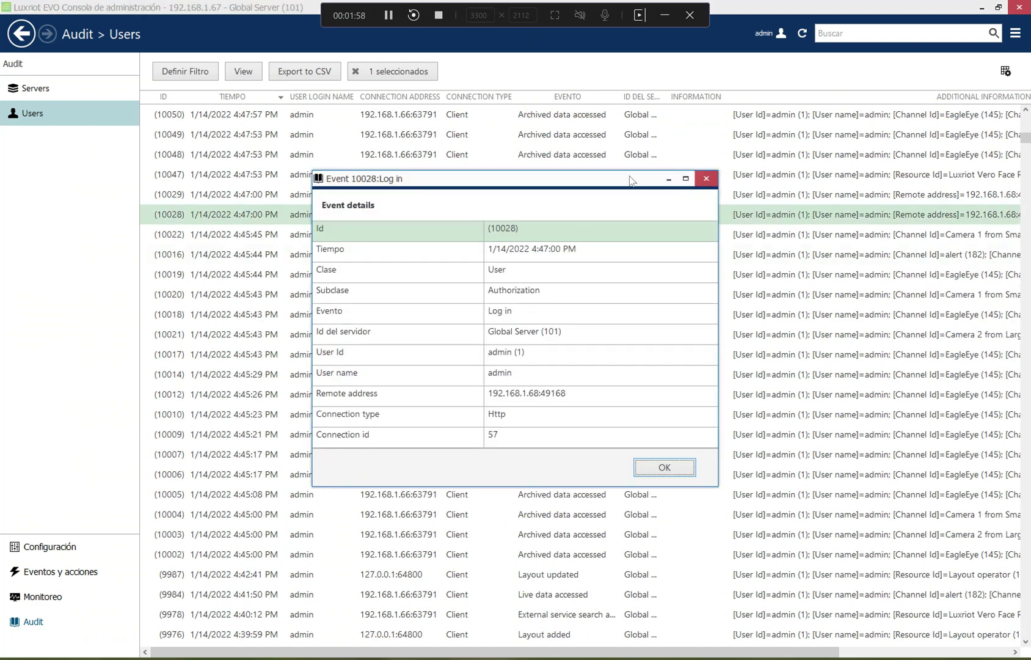
left_click_drag(632, 181, 635, 244)
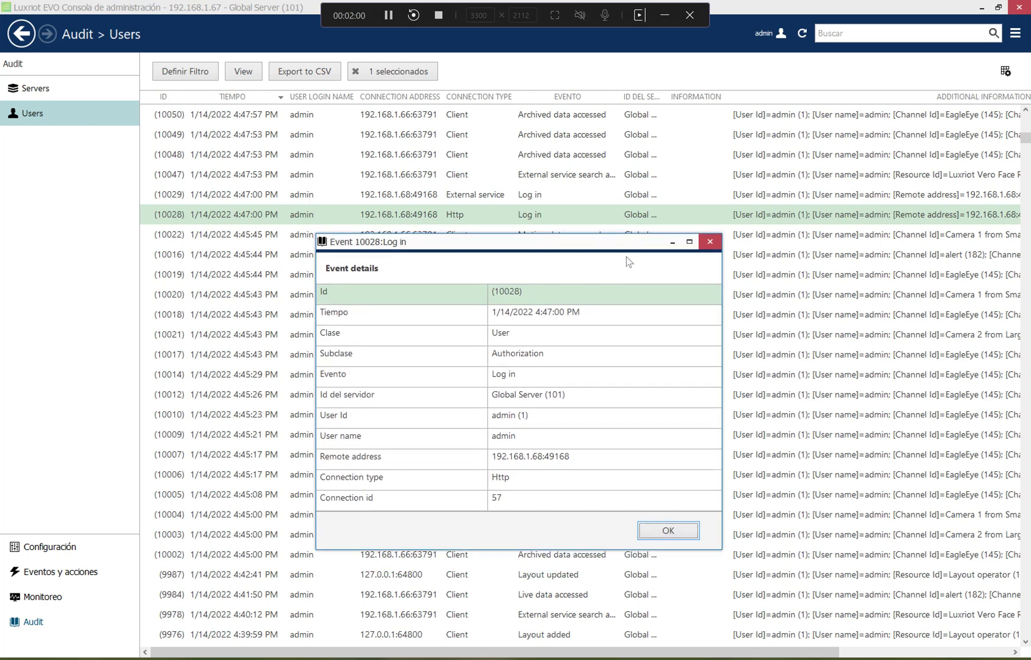
left_click(711, 244)
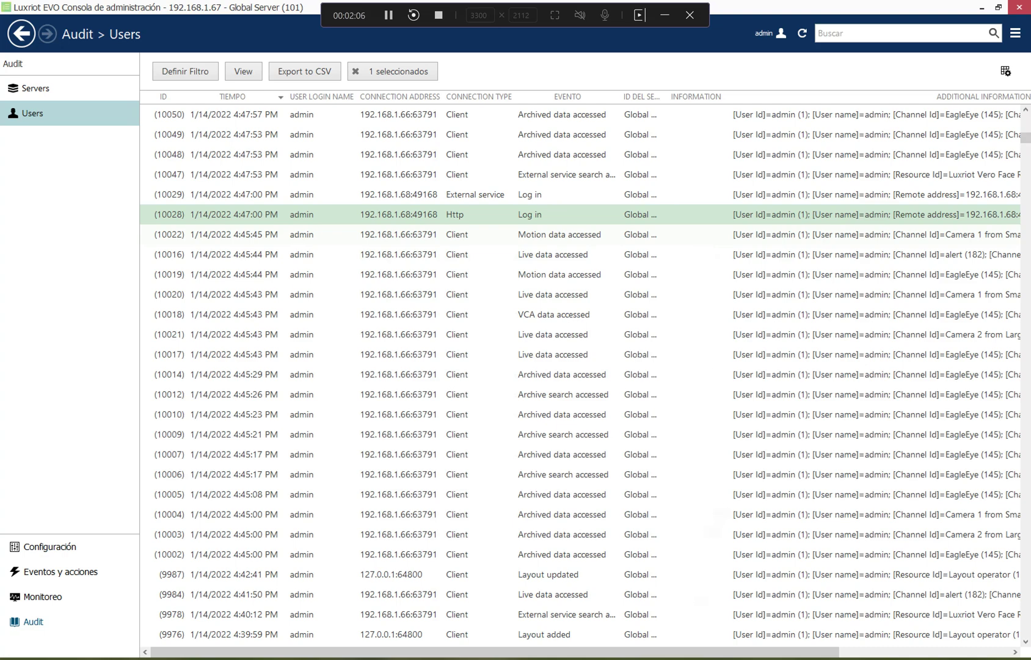
Switch to the live monitoring client and show the LV LPR channel in place of the CDMX-Anzures map in the default layout
key("alt+Tab")
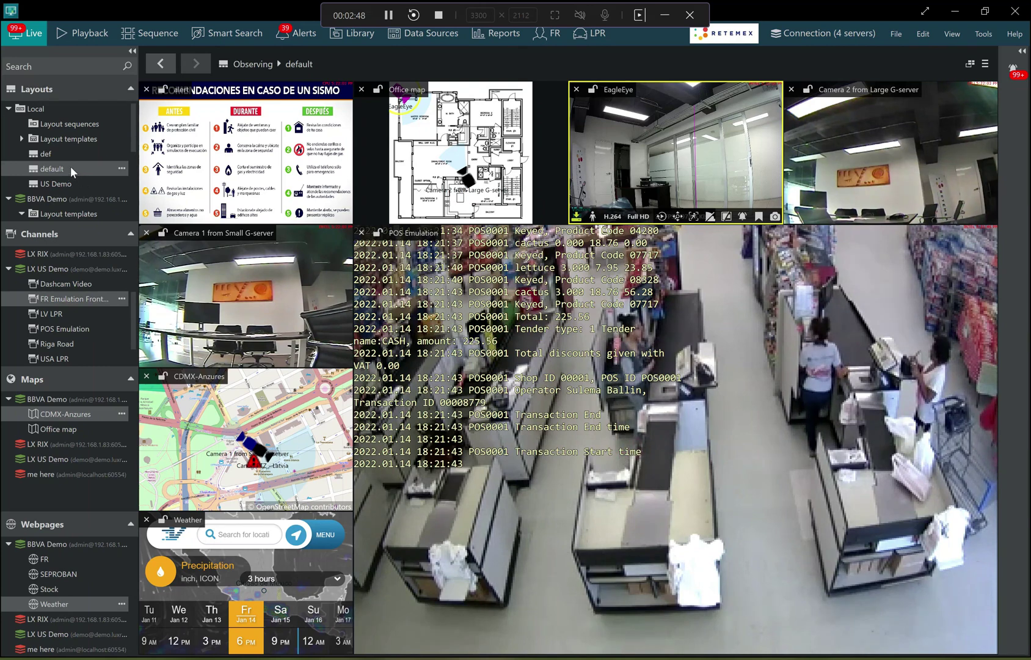
left_click(62, 314)
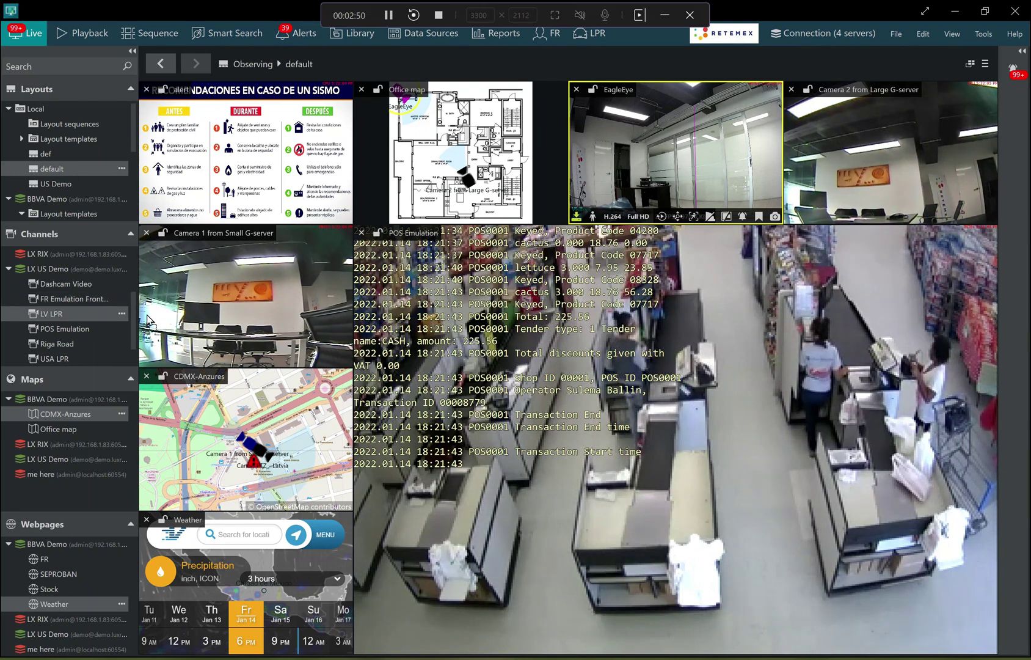
left_click_drag(165, 433, 165, 434)
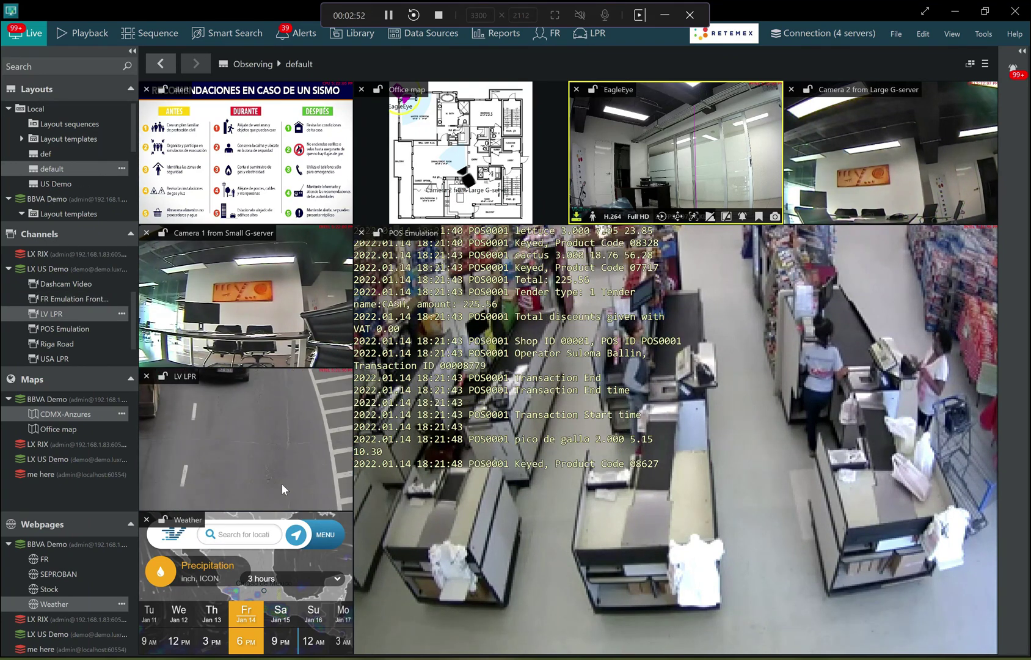
left_click(291, 465)
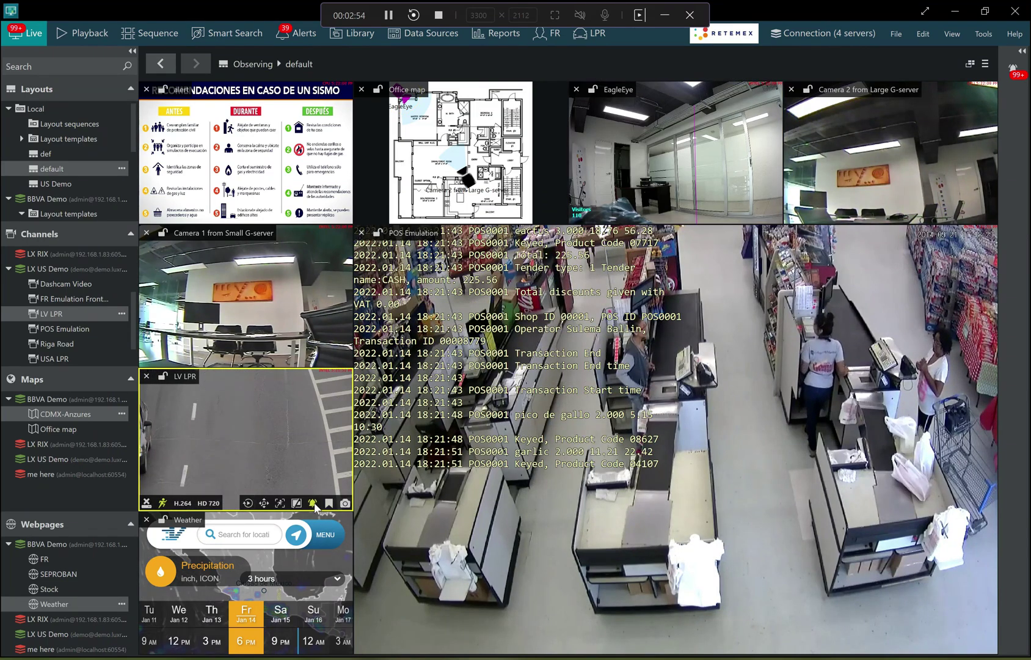
Use the alarm control of the LV LPR view and expand the Alarms list beside the live layout
left_click(313, 503)
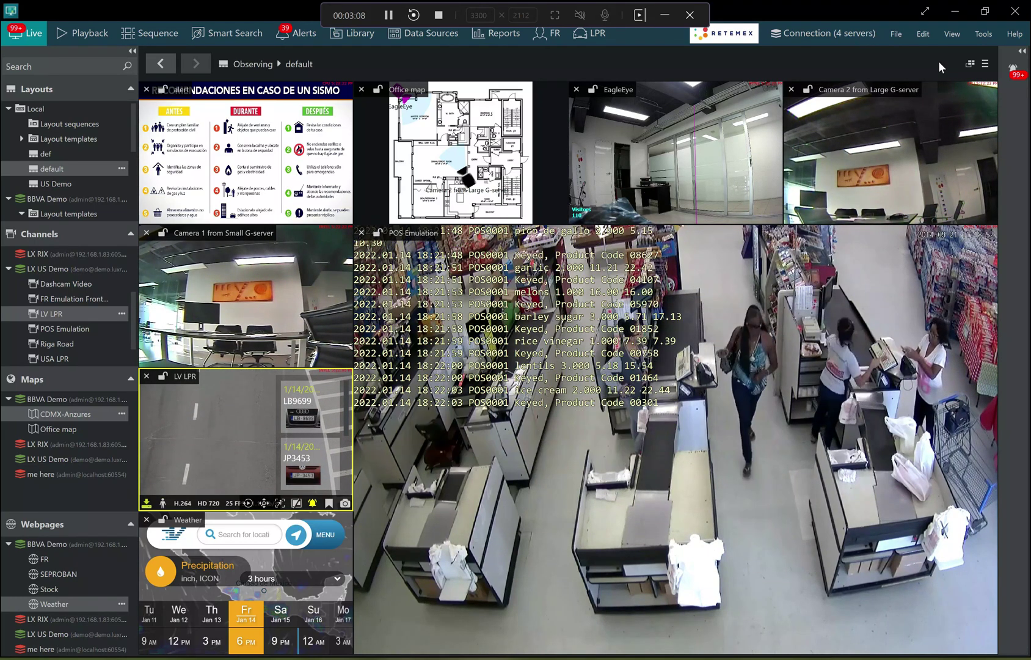
left_click(1011, 64)
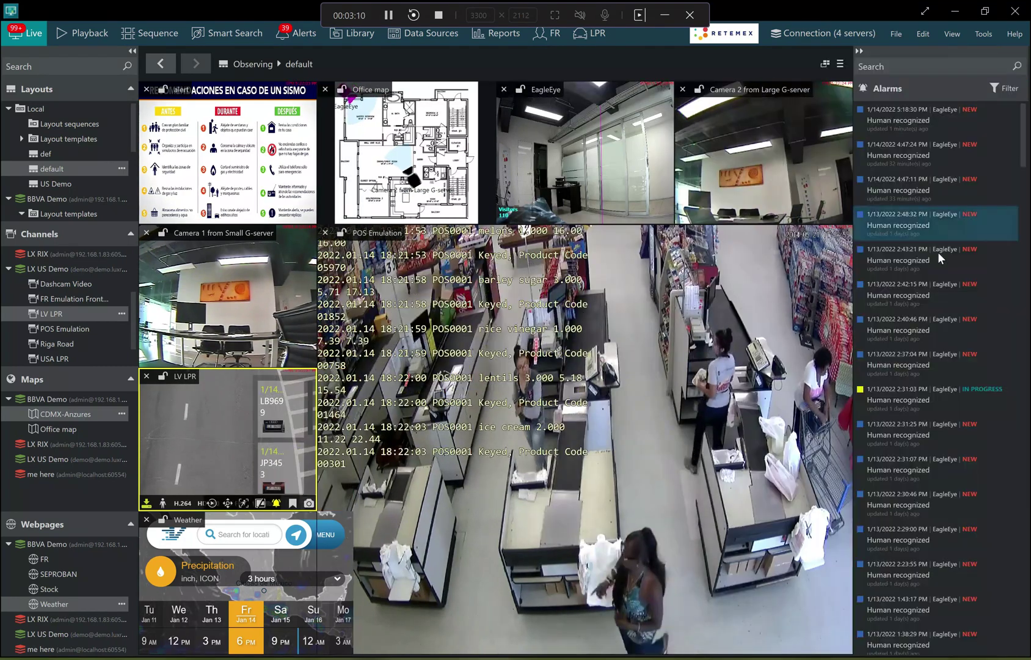
View the details of the EagleEye alarms from 1/14/2022 4:47:24 PM and 4:47:11 PM, and of the one in progress from 1/13/2022 2:31:03 PM
left_click(917, 282)
left_click(936, 158)
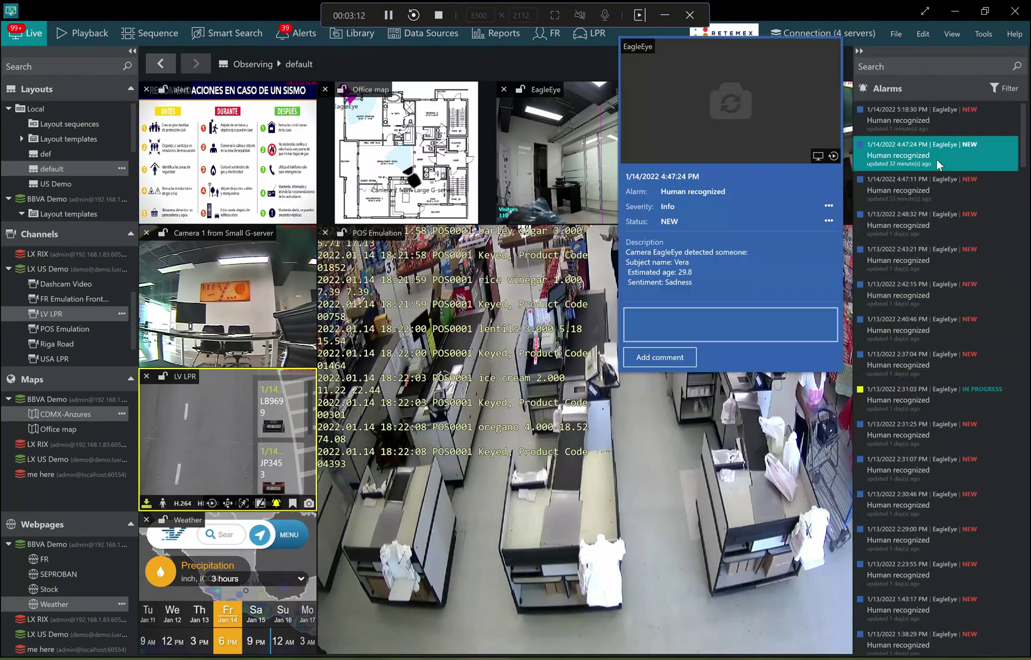
left_click(934, 192)
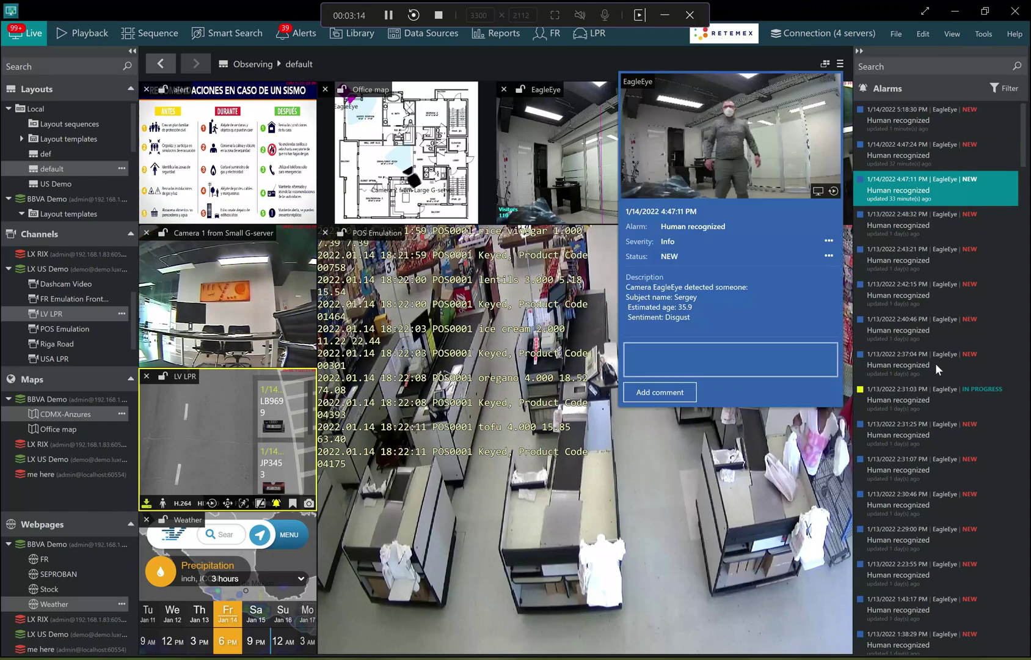
left_click(931, 391)
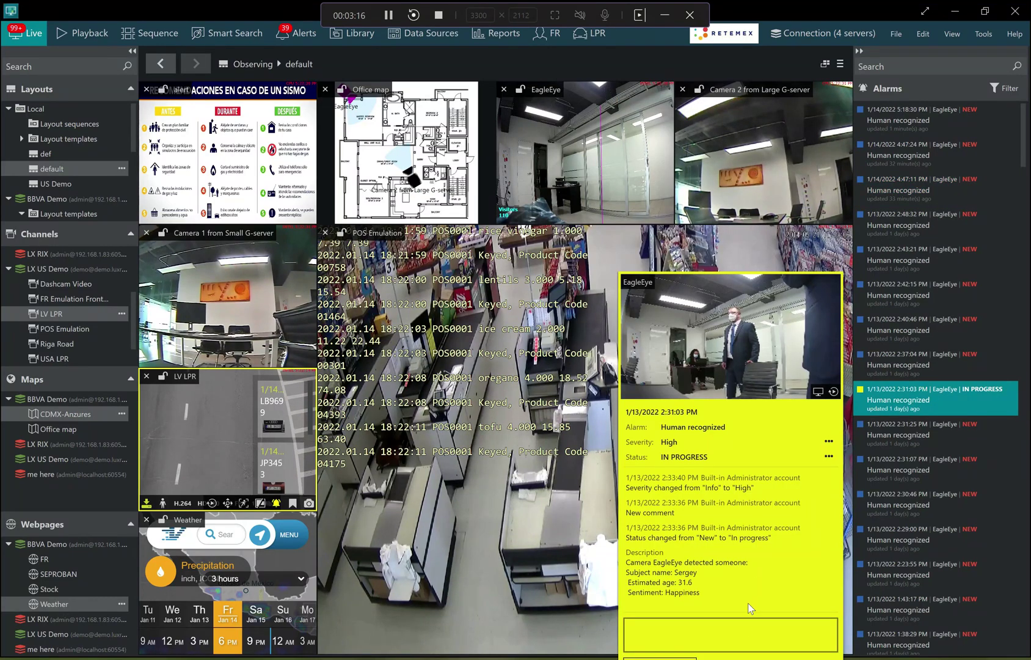
Set the status of the 1/13/2022 2:31:03 PM EagleEye alarm to Closed and its severity to Critical
left_click(828, 457)
left_click(788, 479)
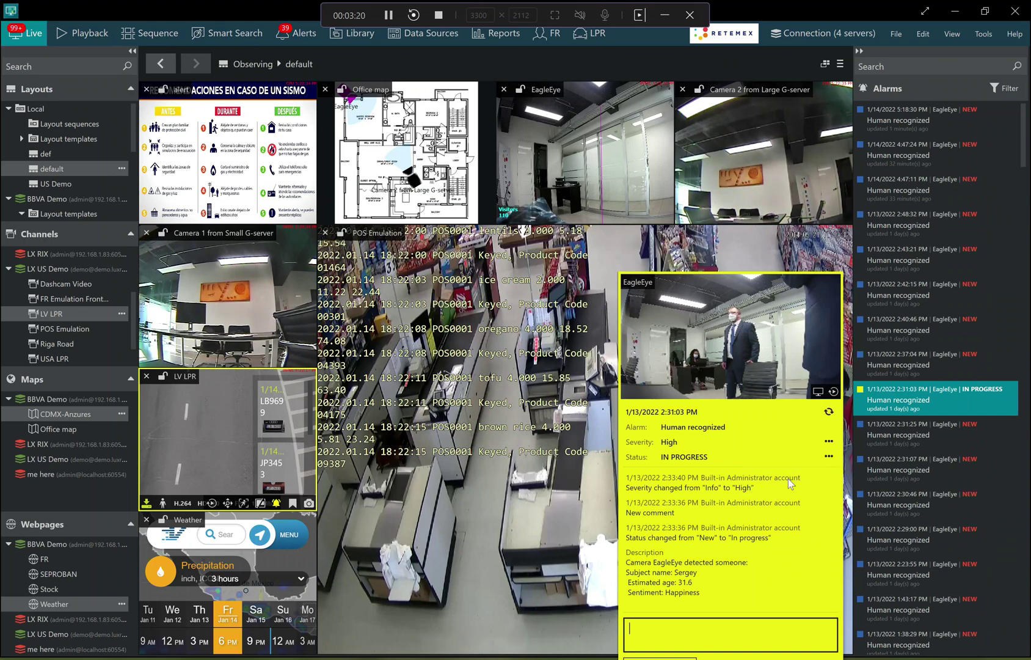
left_click(828, 431)
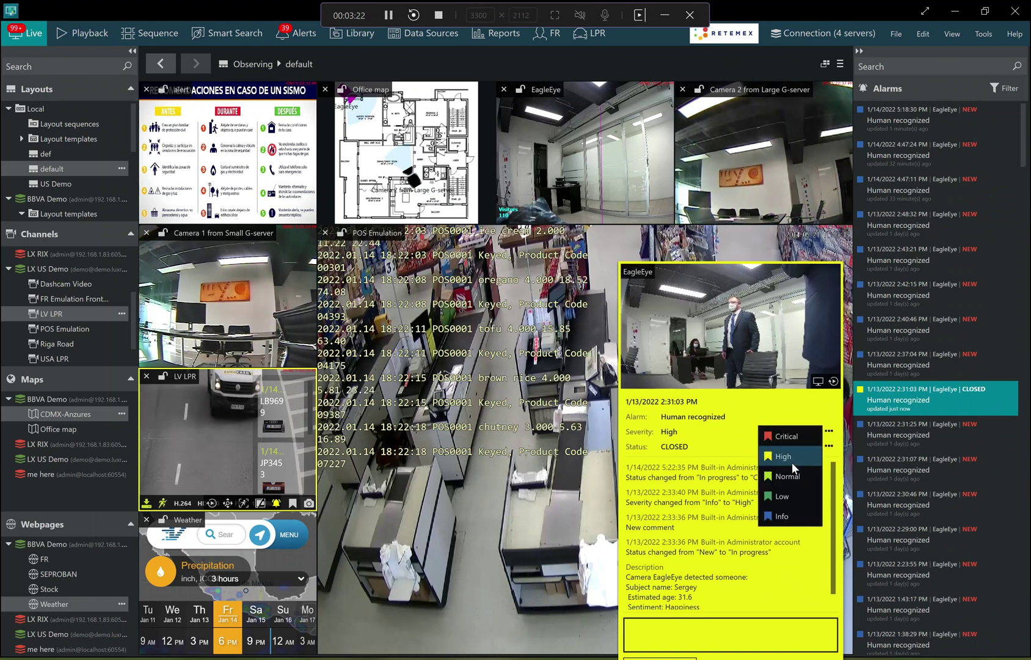
left_click(793, 436)
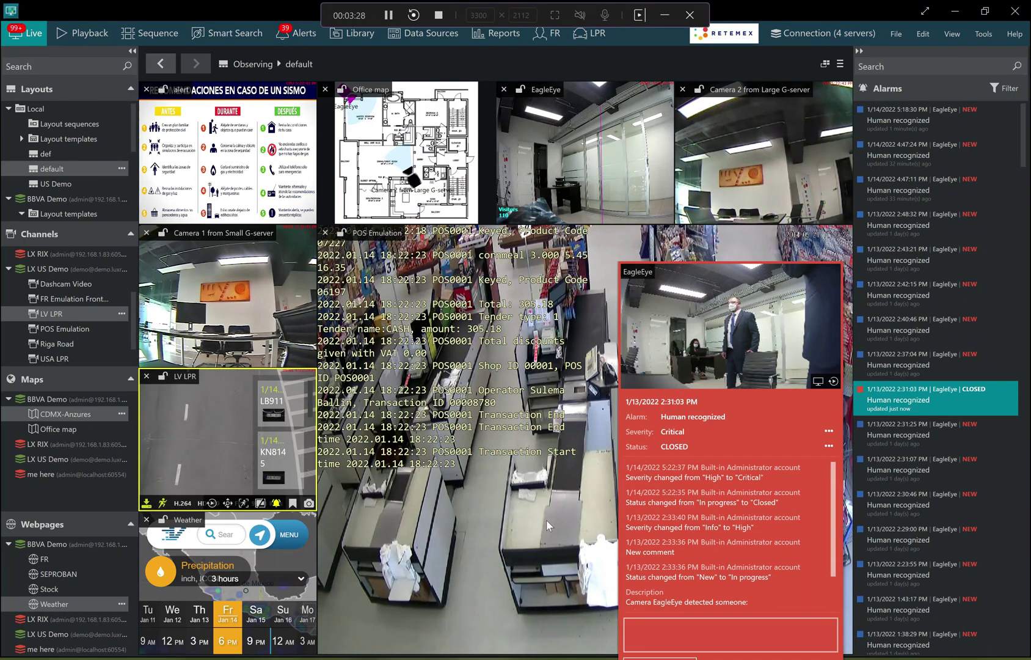
Place the alarm's EagleEye footage in the layout as instant playback, enlarge it, and move to 2:31:03 PM
left_click(818, 382)
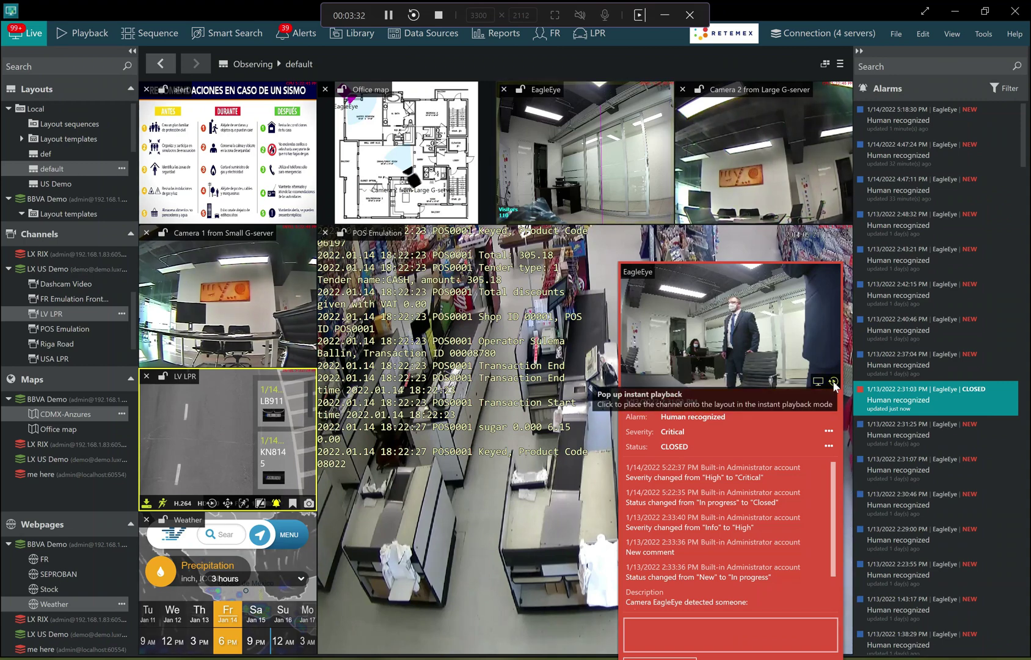
left_click(834, 382)
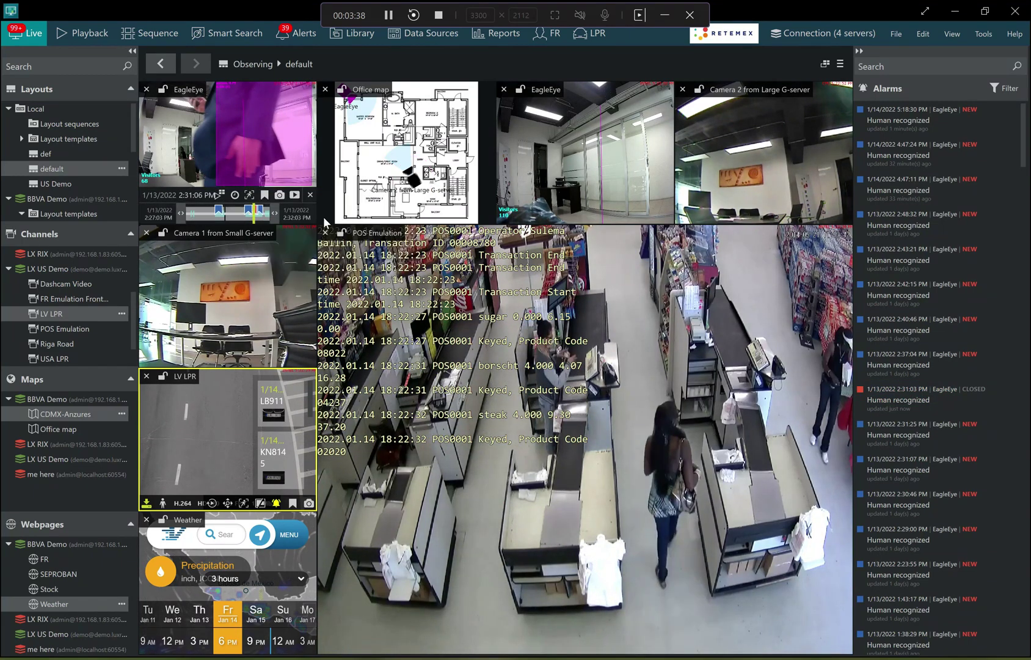
mouse_move(195, 145)
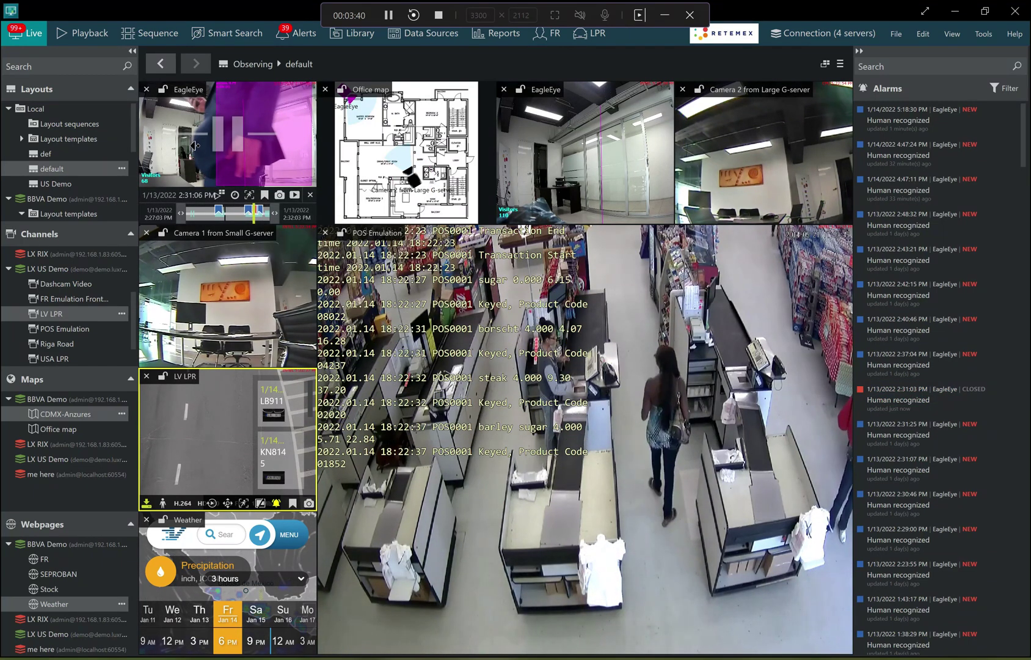
double_click(293, 164)
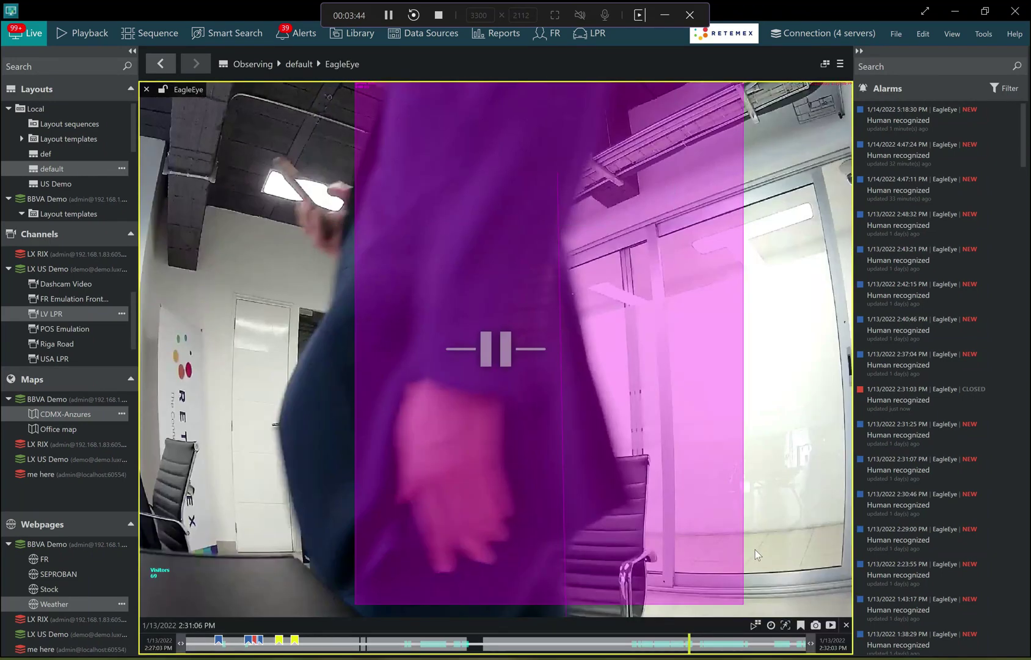
left_click(507, 643)
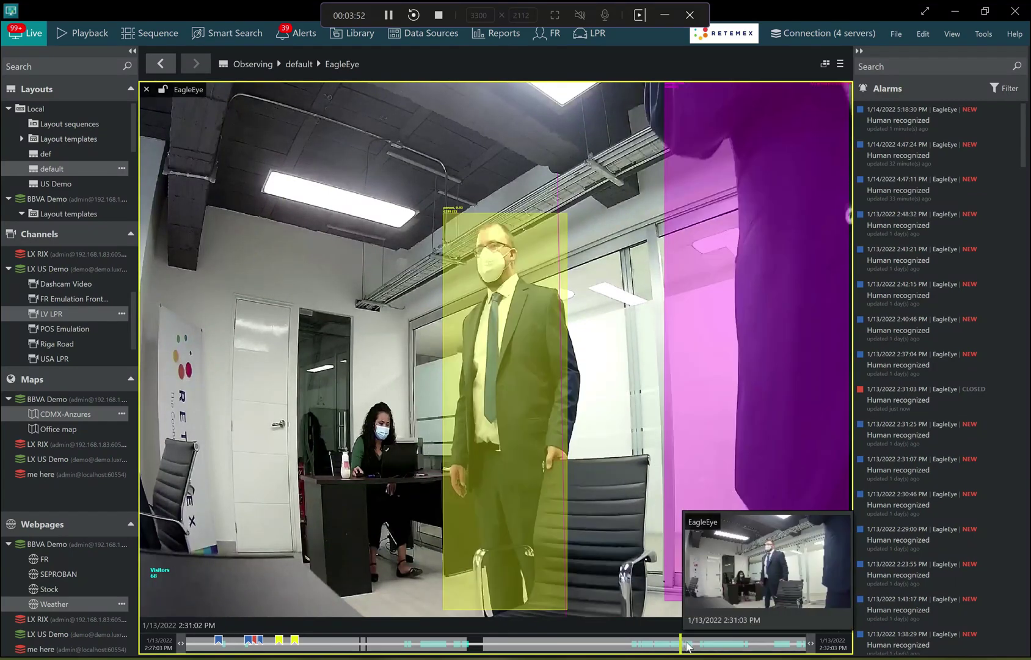
double_click(650, 391)
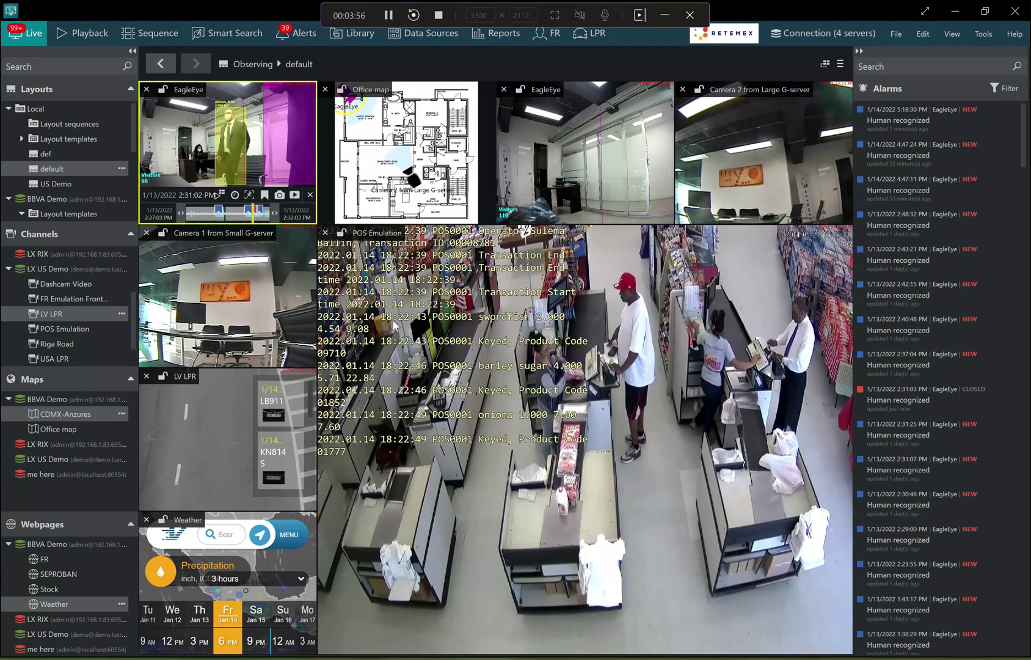
double_click(237, 171)
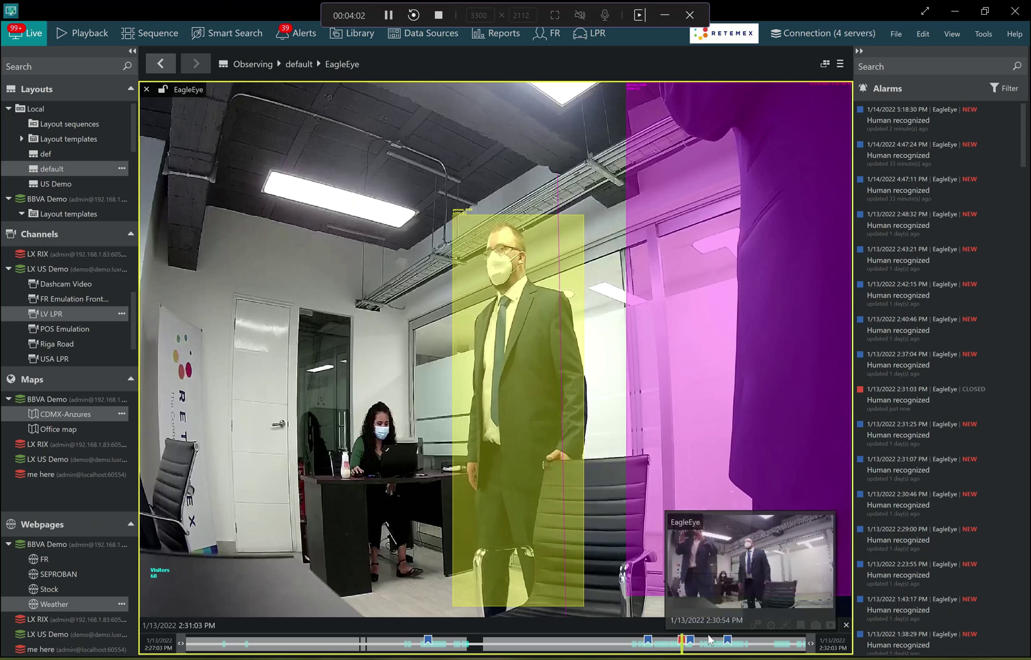
left_click(710, 518)
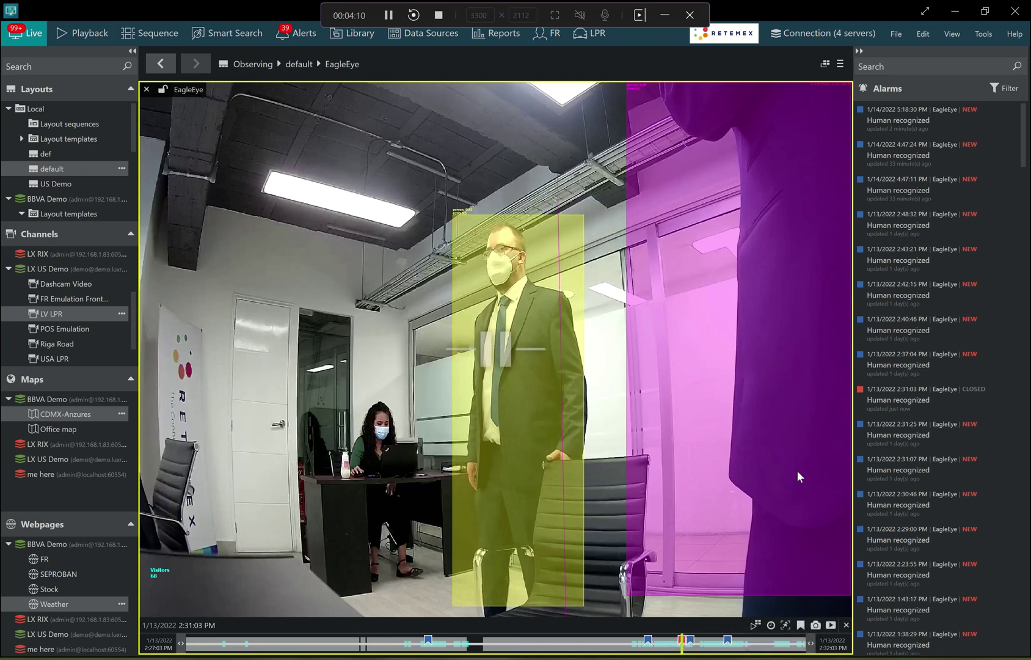
Try the clip control on the EagleEye footage, close its instant playback and return to the full default live layout
left_click(831, 627)
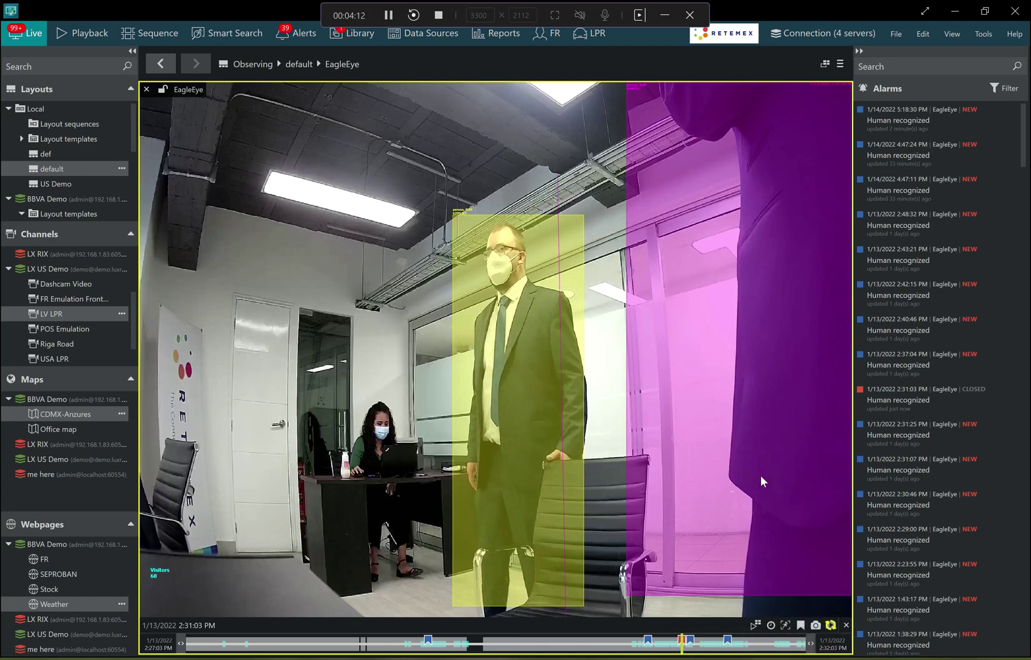
left_click(360, 37)
left_click(34, 35)
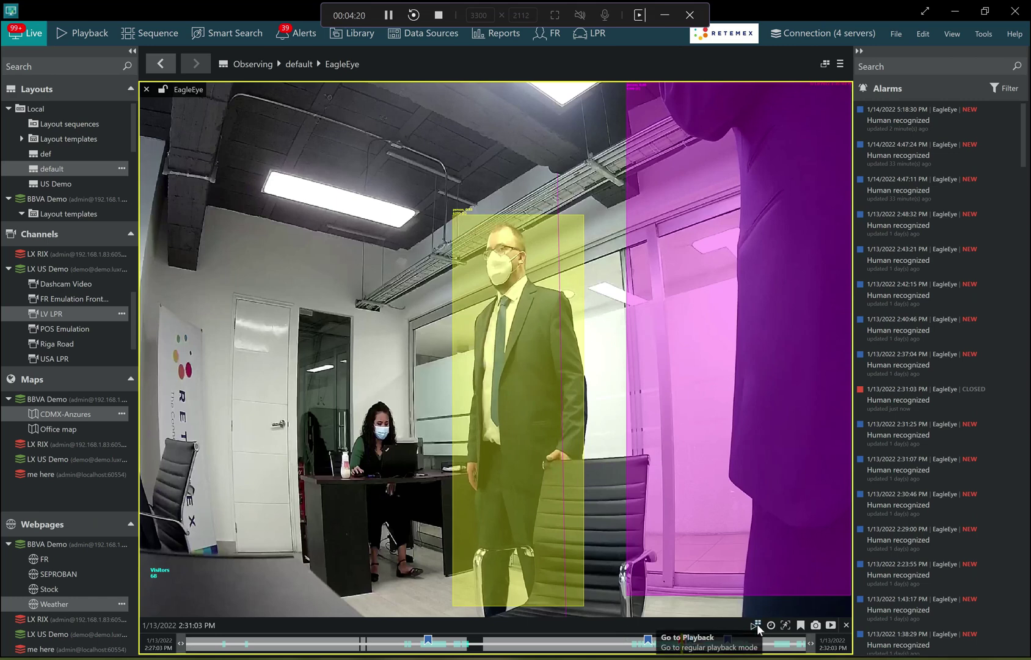
left_click(847, 625)
double_click(504, 401)
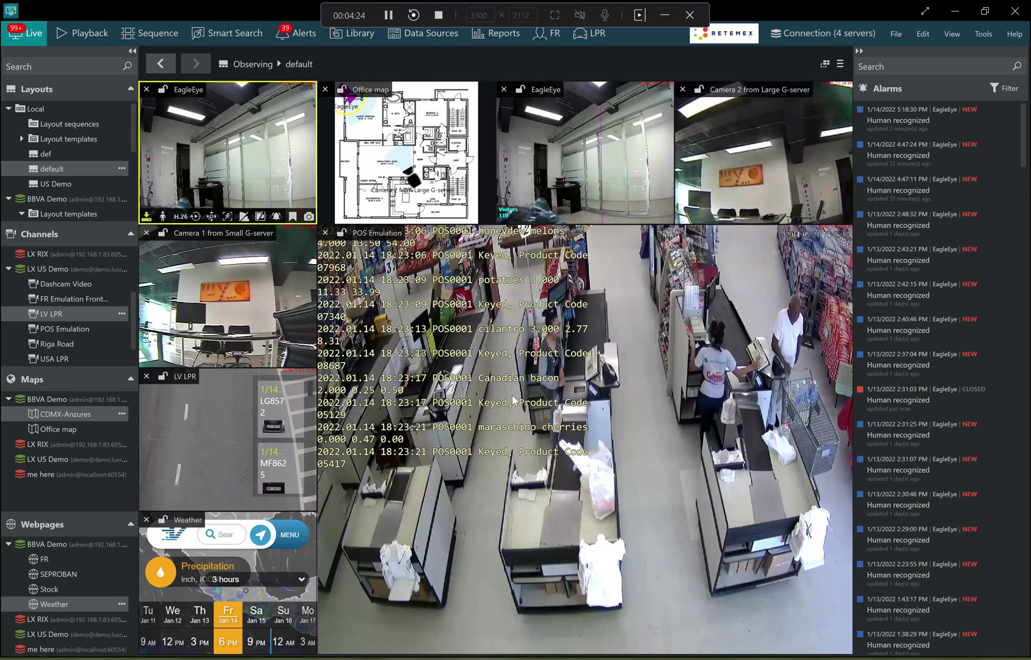
Switch the default layout to playback mode and shift the timeline to 1/12/2022 10:12:29 AM over a wider time range
left_click(76, 31)
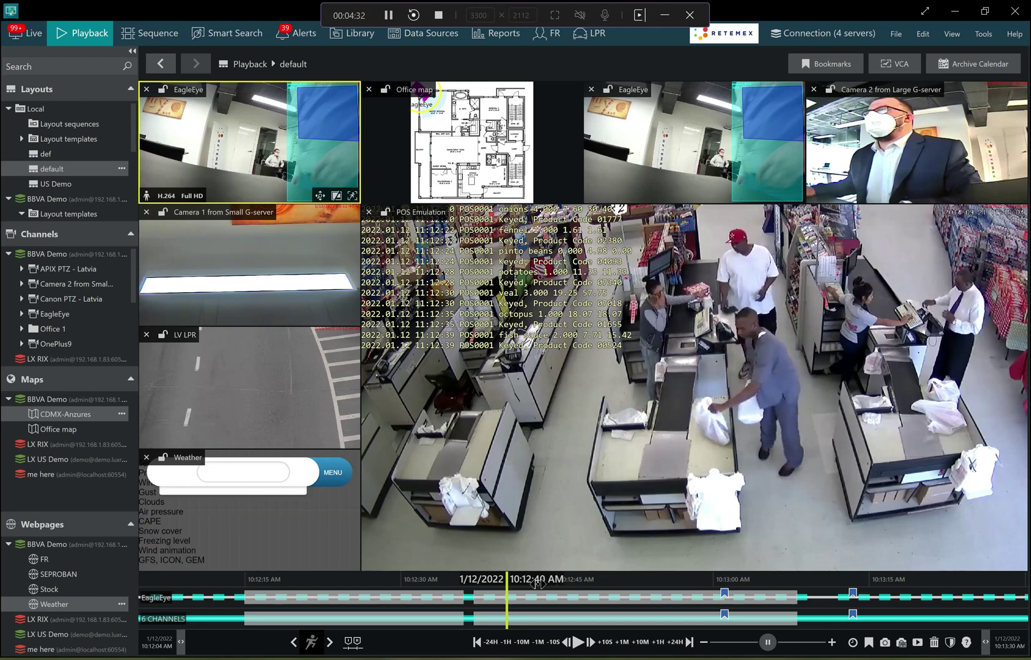
left_click_drag(538, 584, 391, 591)
scroll(471, 596, "down", 3)
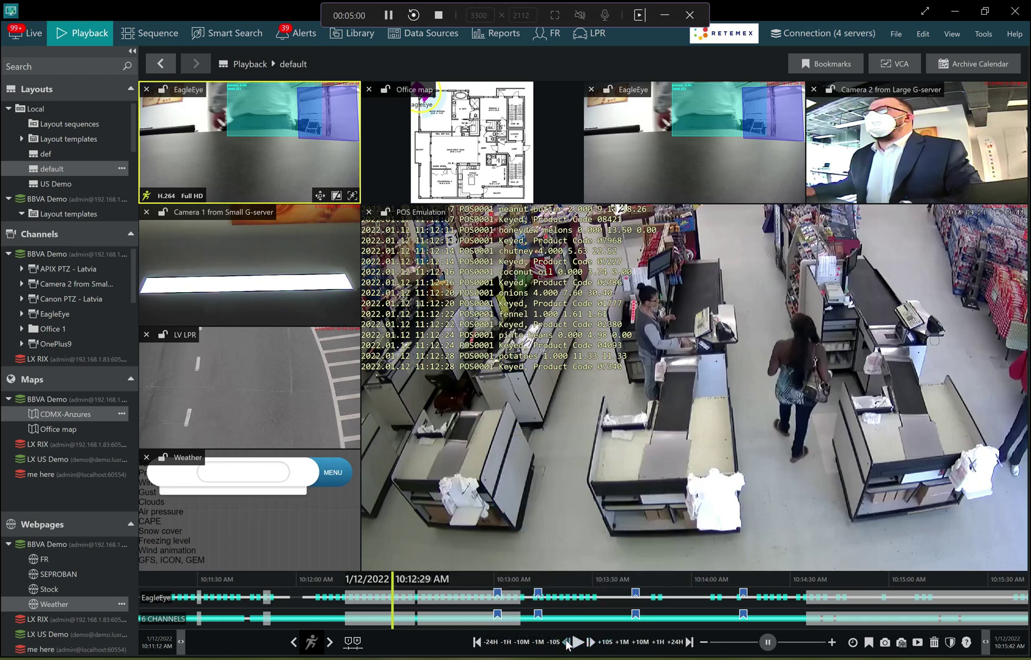
Jump playback back one hour and move near the end of EagleEye's recorded stretch shortly before 9:12 AM
left_click(506, 642)
left_click(439, 604)
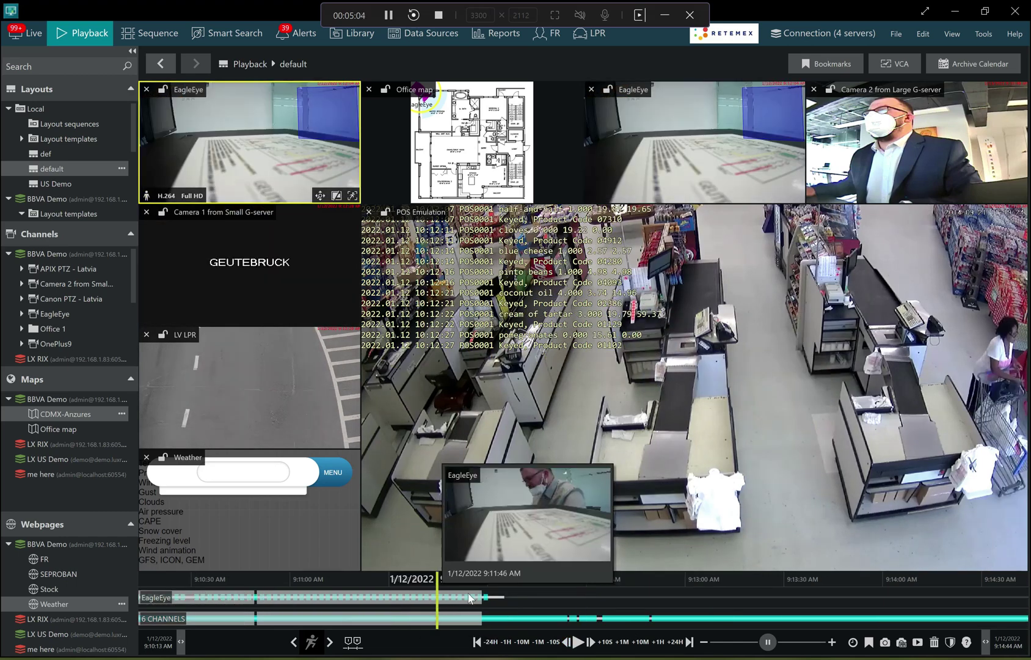
left_click(478, 596)
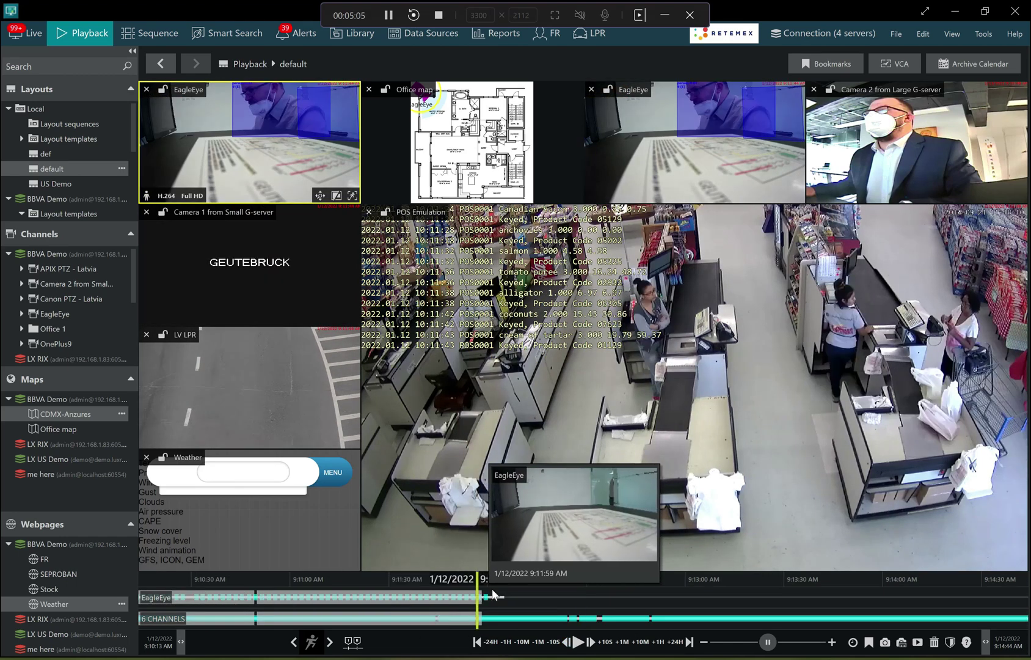
Jump to the latest footage in the archive and try the playback speed control
left_click(691, 643)
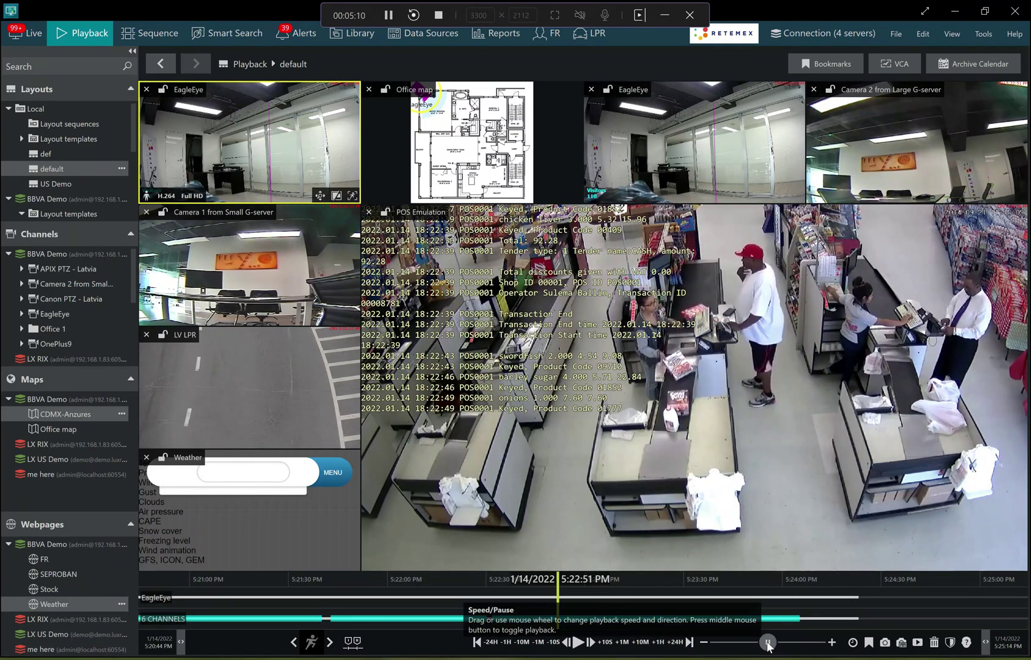
mouse_move(762, 642)
left_mouse_down()
mouse_move(721, 644)
mouse_move(768, 645)
left_mouse_up()
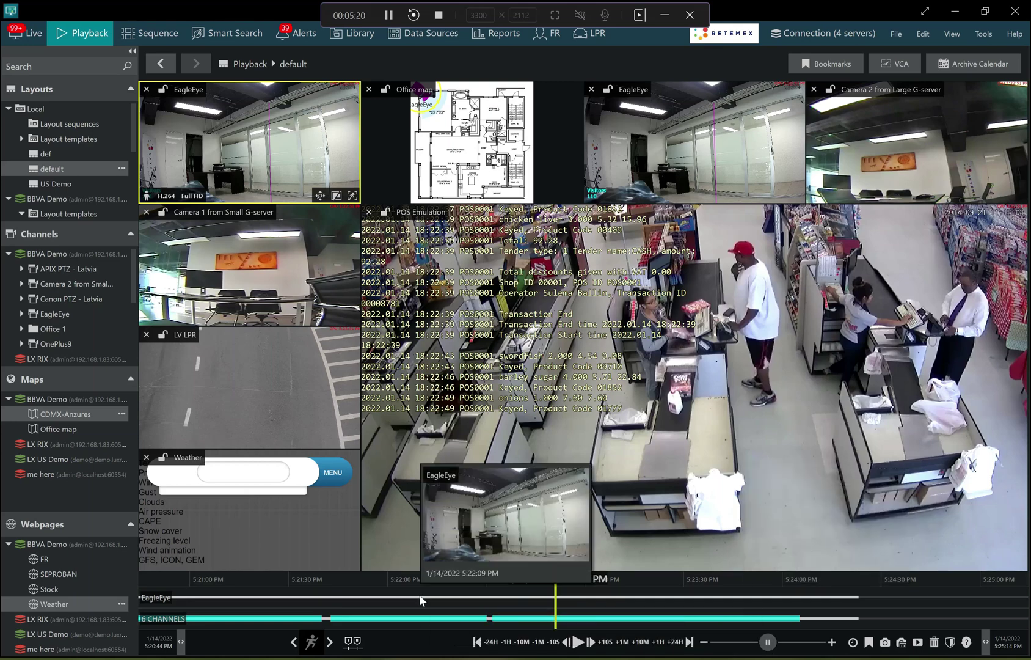
Select the POS Emulation channel and move its playback back to 5:22:34 PM on 1/14/2022
left_click(468, 486)
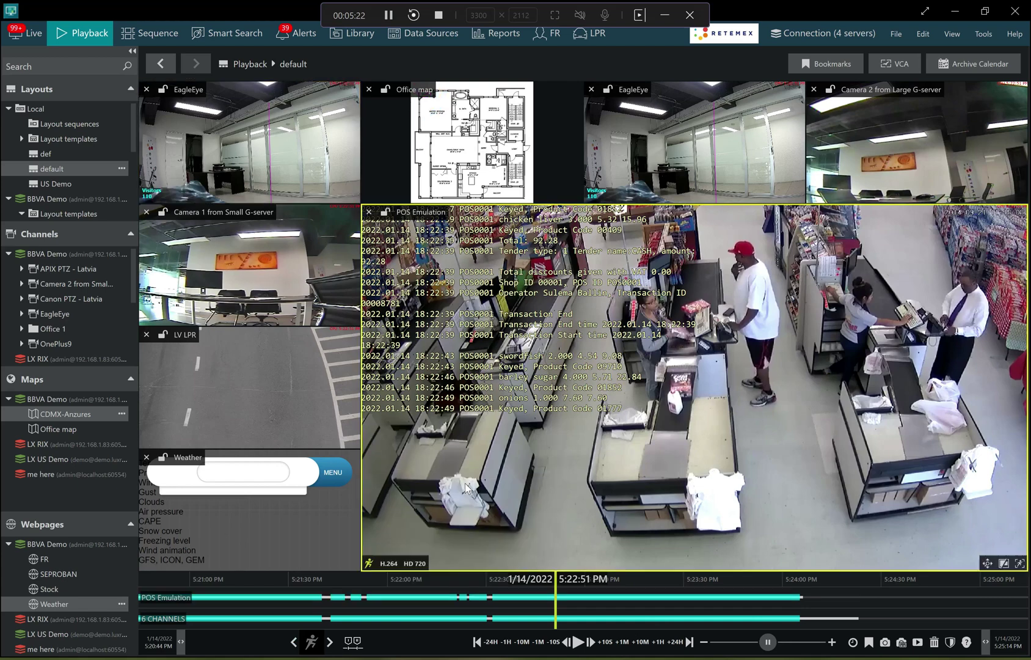
left_click(518, 605)
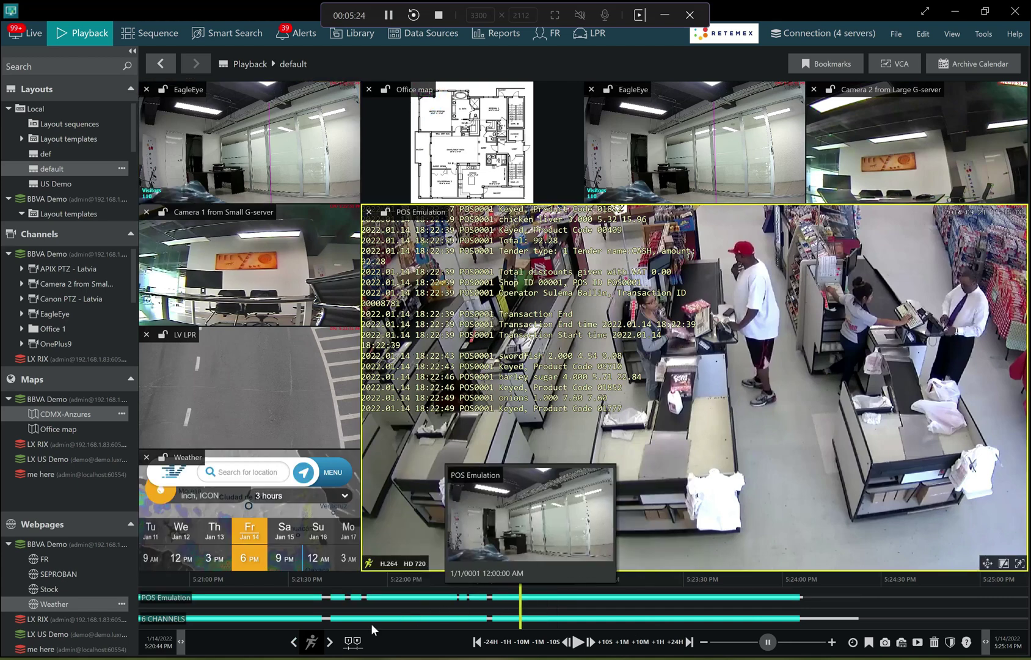
left_click(294, 644)
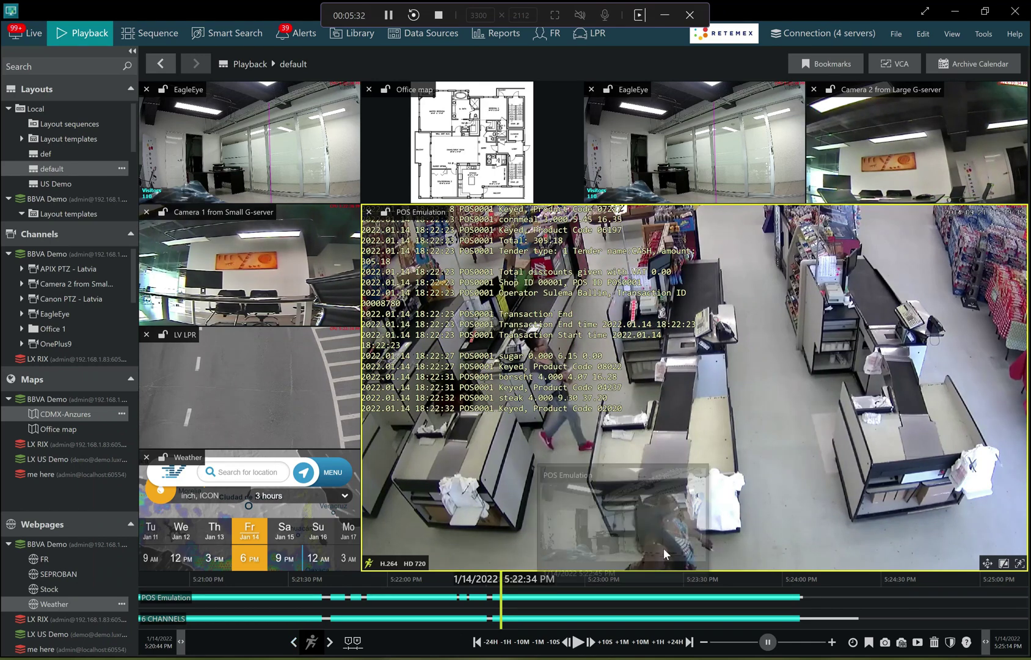
Go to the footage from 1/13/2022 at 12:22:34 PM by entering the date and time
left_click(853, 642)
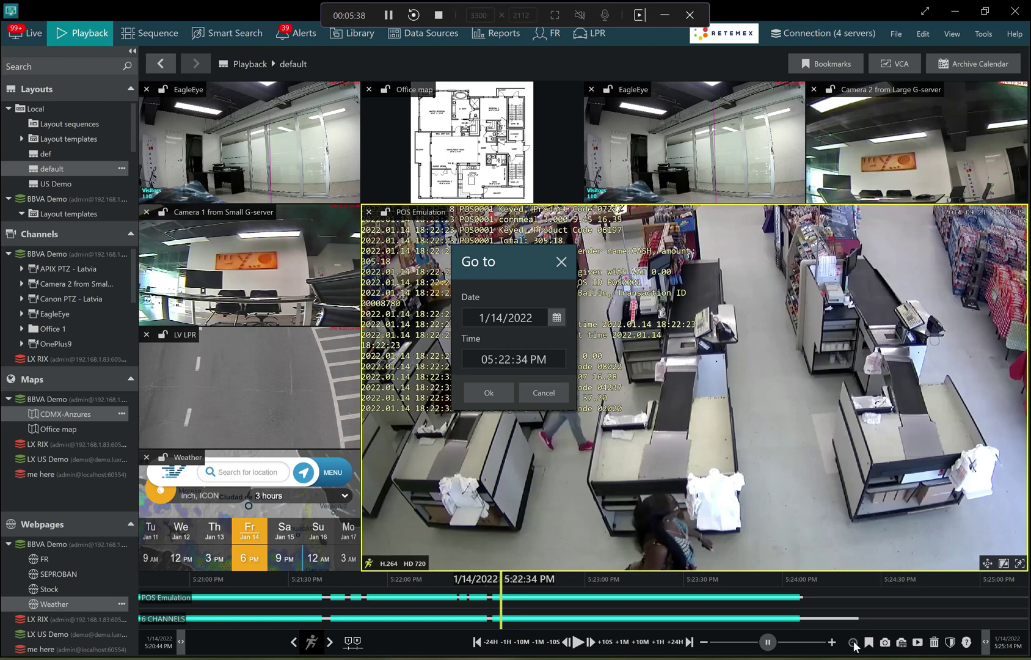
left_click(482, 313)
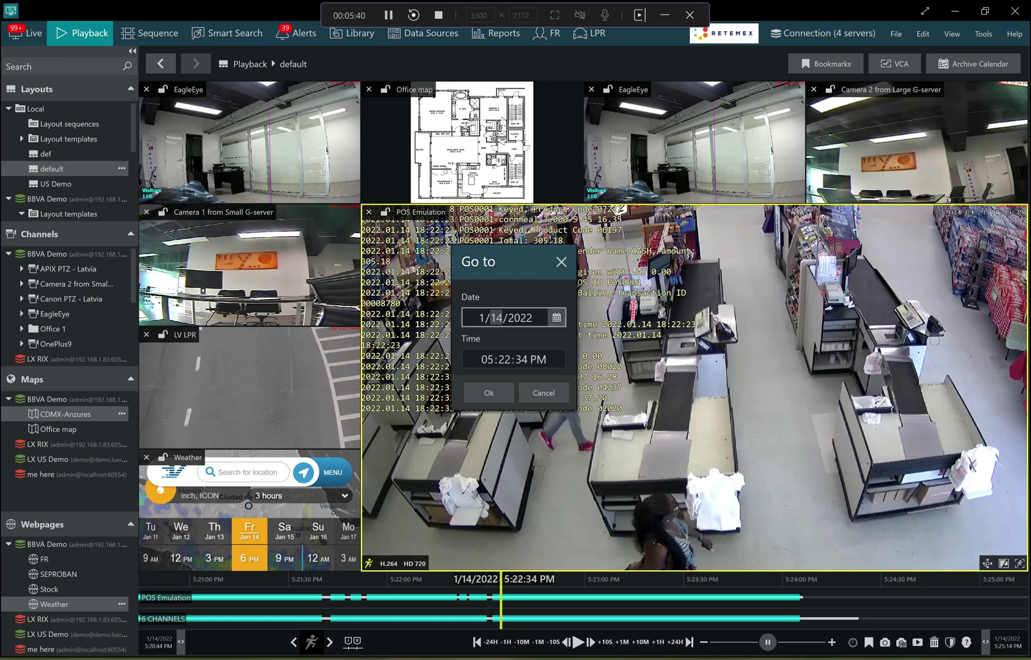
type("13")
key("Tab")
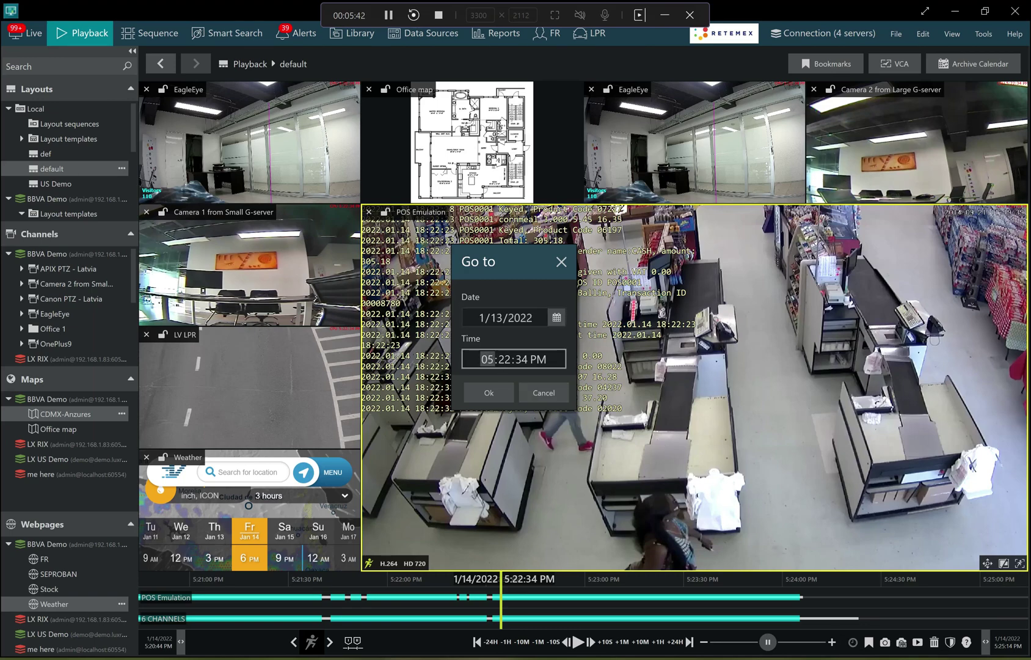
type("12")
left_click(505, 396)
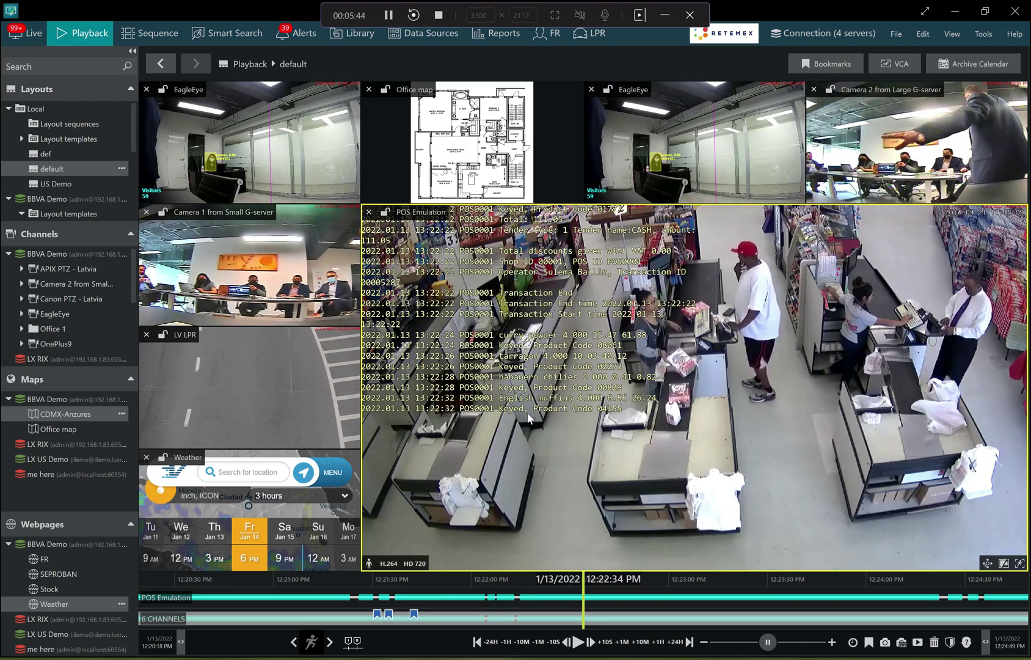
Select the EagleEye channel and use the archive calendar to jump to the 2:00-3:00 AM hour of January 13, 2022
left_click(316, 160)
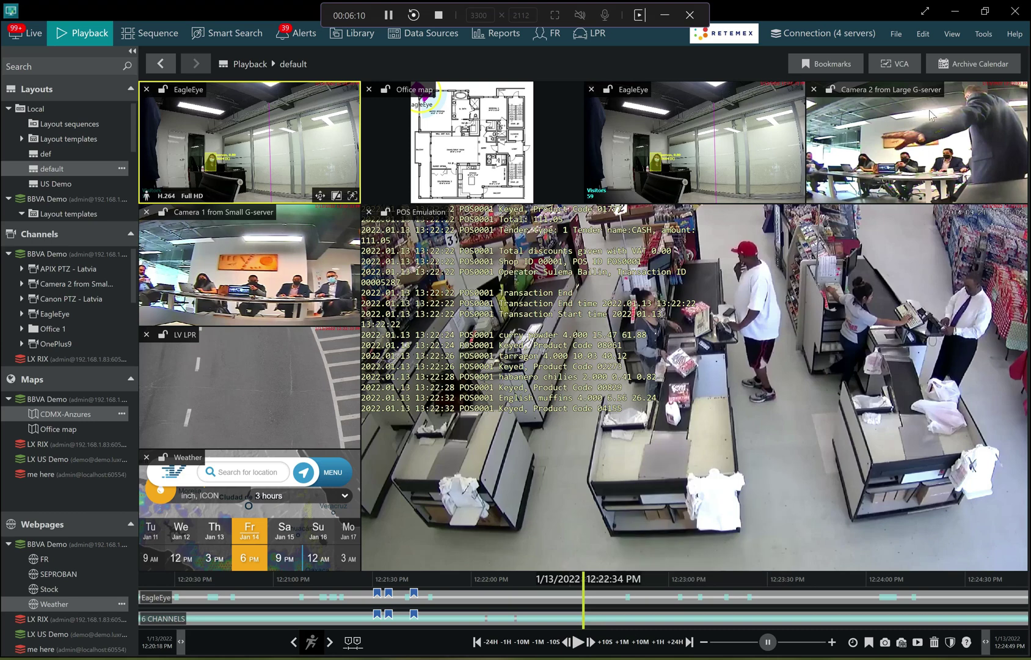
left_click(976, 62)
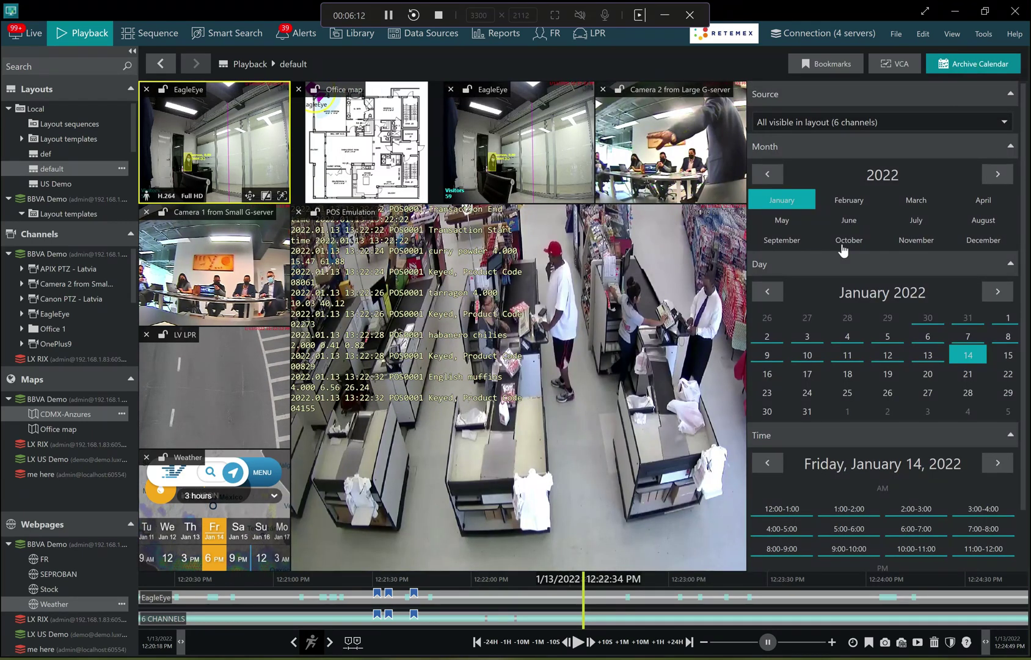
left_click(845, 335)
left_click(888, 337)
left_click(890, 355)
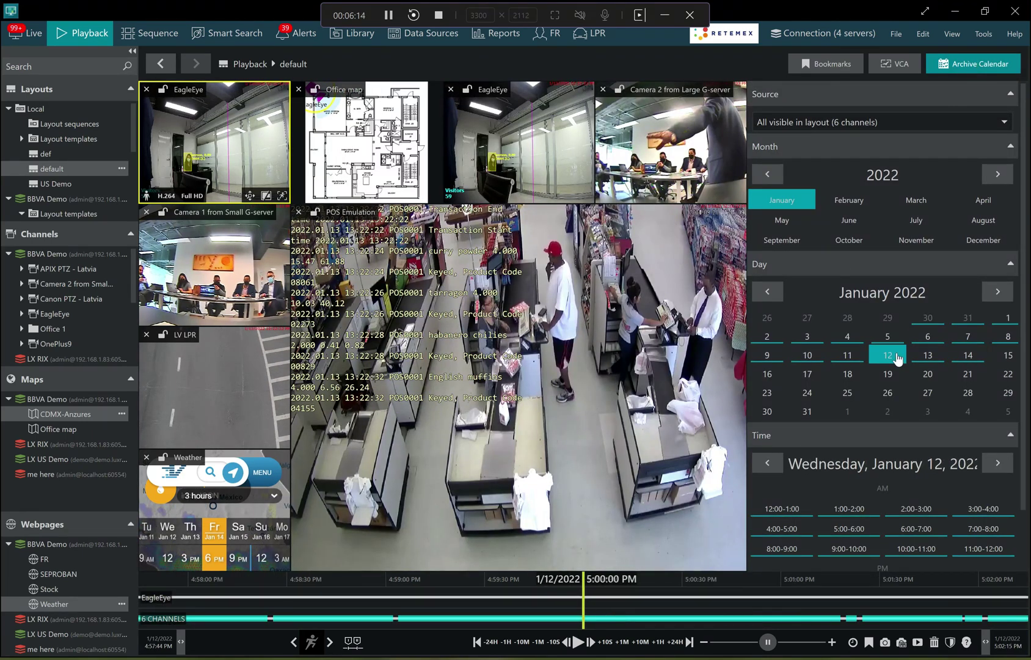
left_click(928, 355)
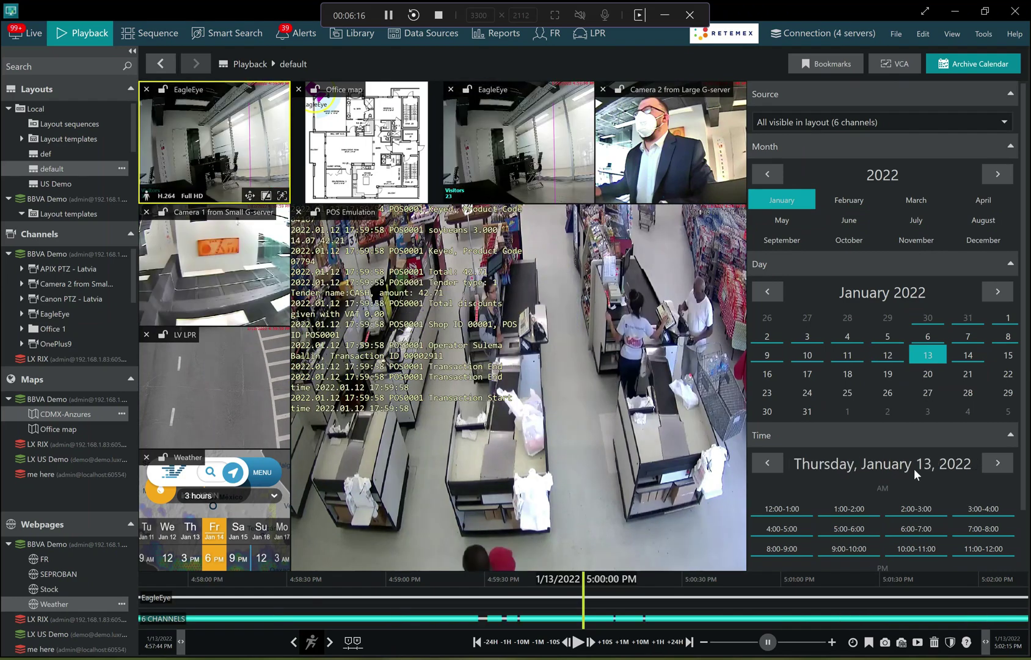
left_click(923, 513)
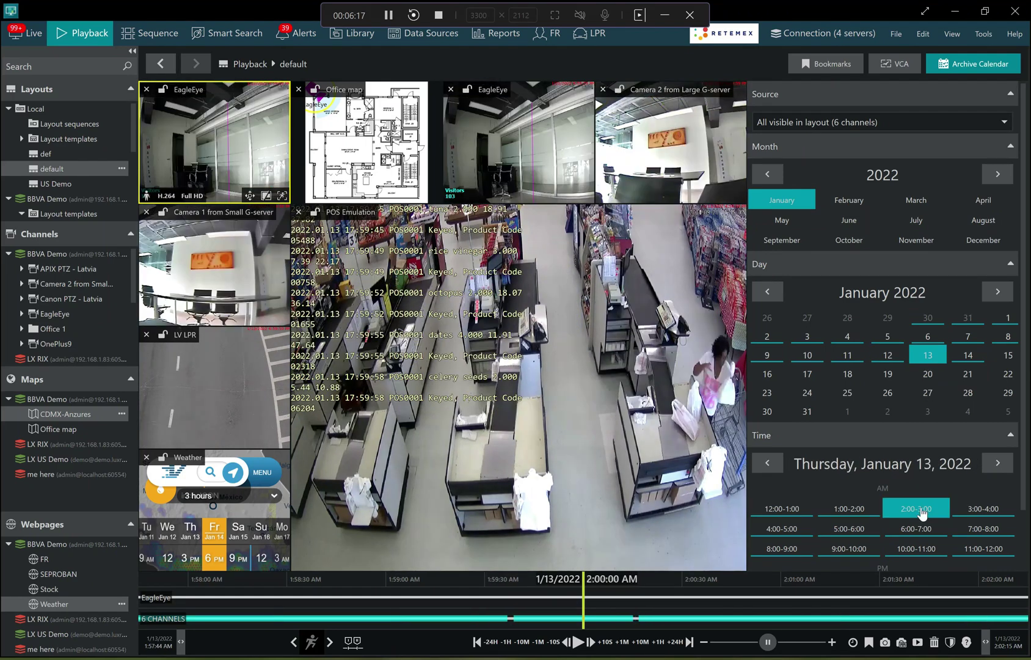
Jump the archive to the 5:00-6:00 AM hour of January 13, 2022 and check the calendar's channel source choices
left_click(851, 529)
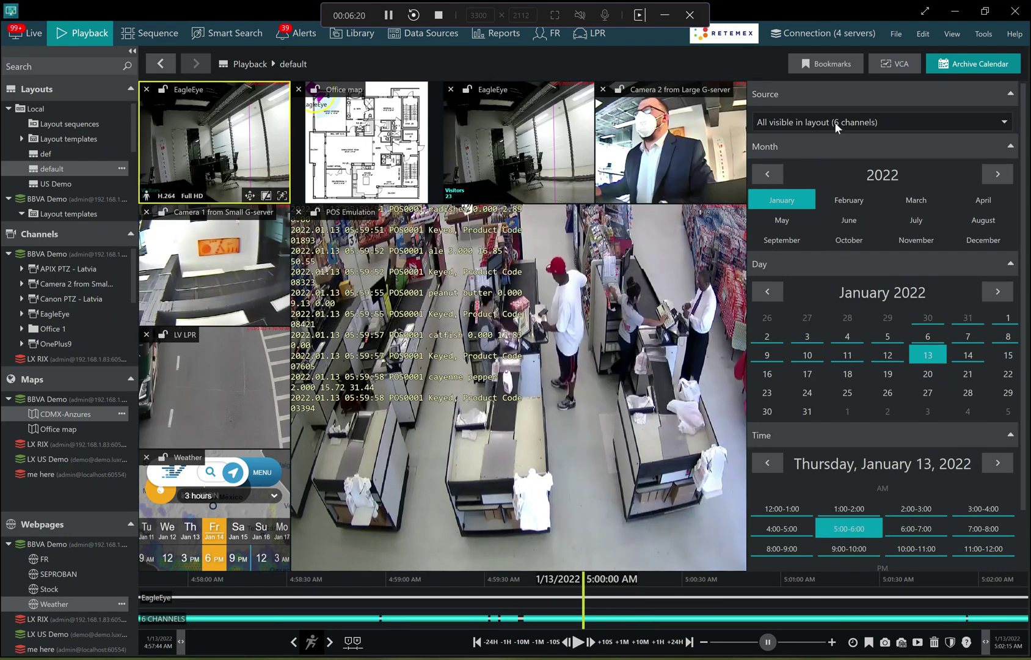
left_click(856, 121)
left_click(865, 122)
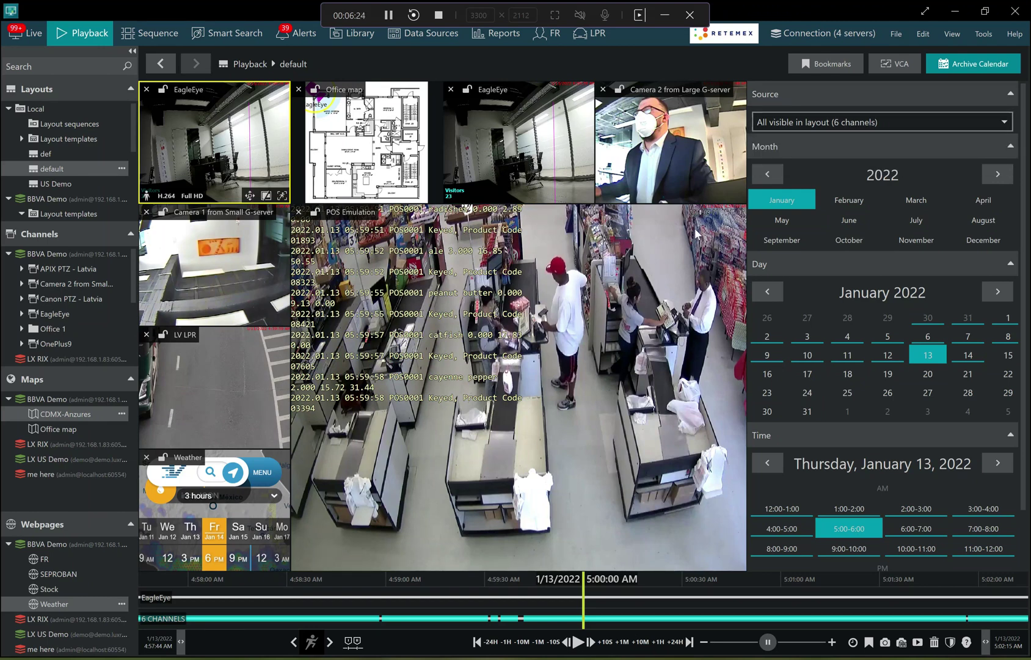
Search the EagleEye channel's bookmarks without a title filter and go to the one from 1/14/2022 4:47:24 PM
left_click(846, 66)
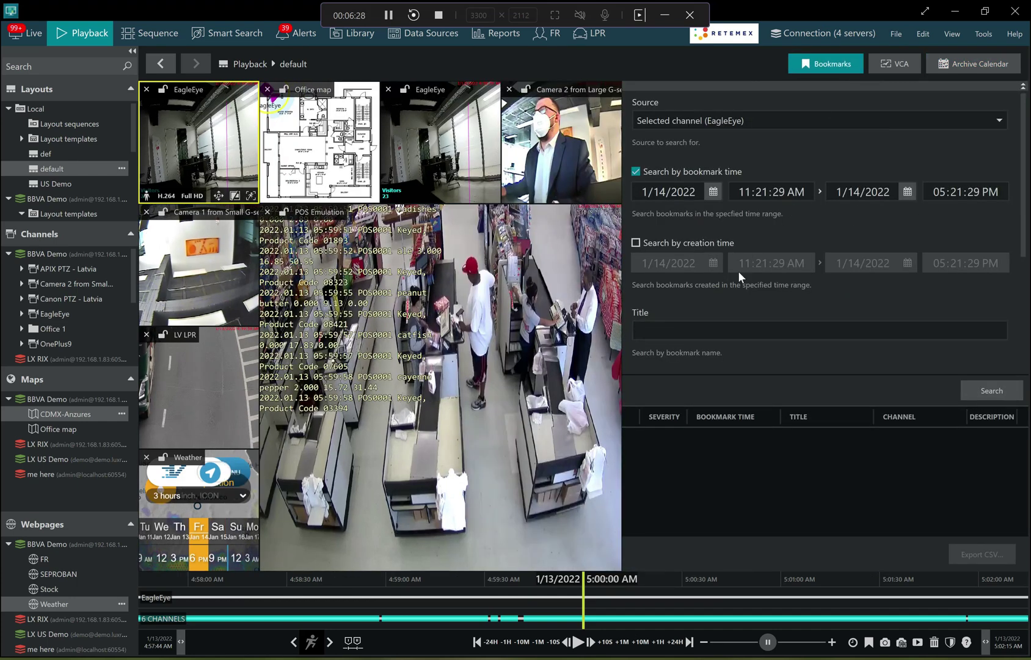
left_click(716, 330)
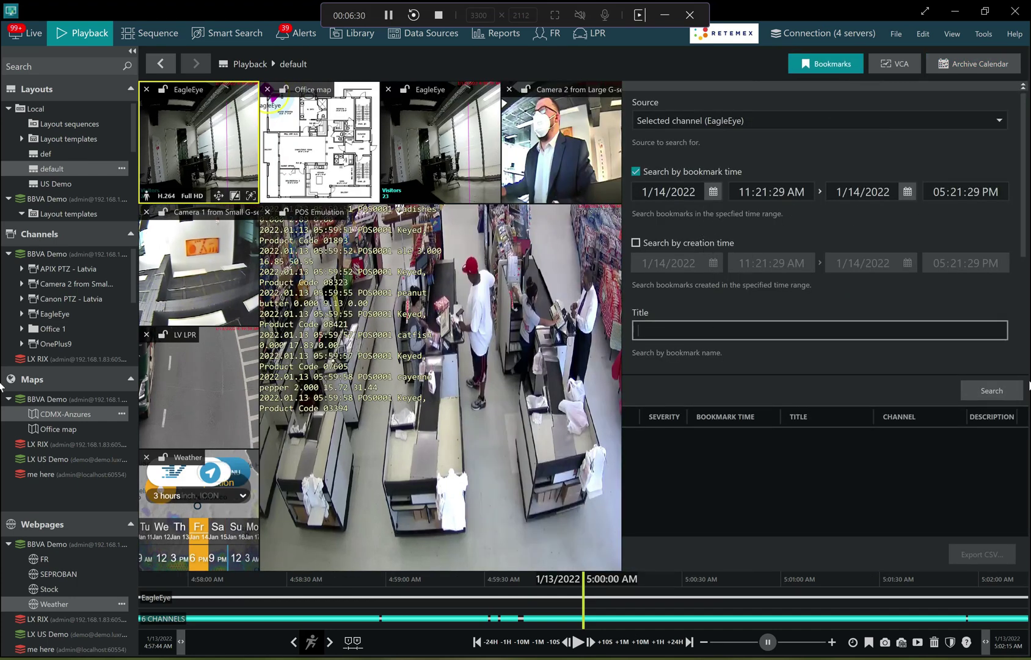
left_click(989, 389)
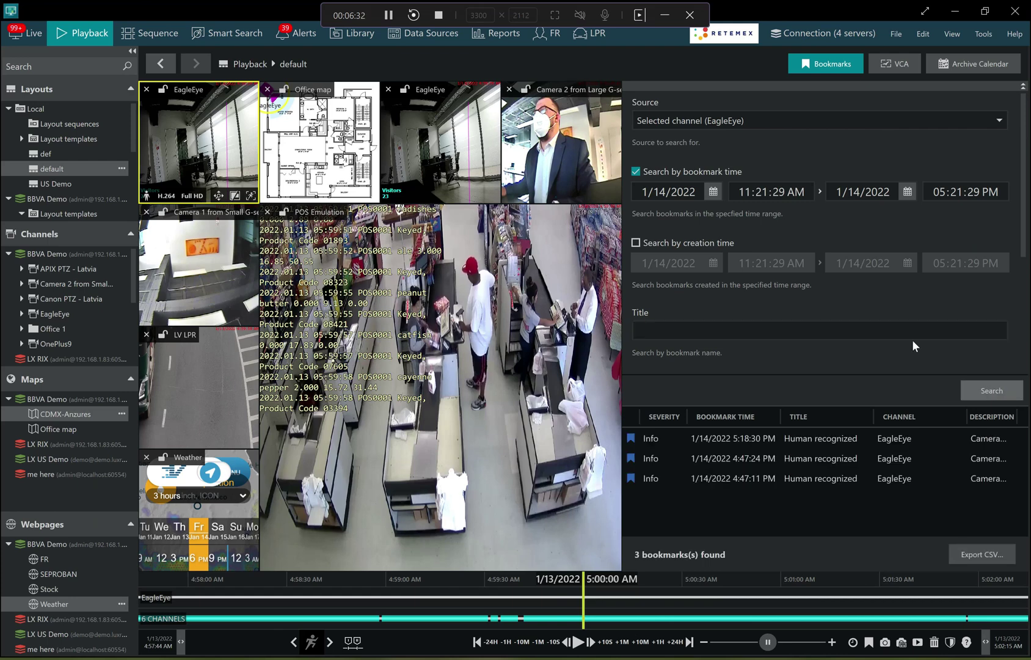
left_click(836, 440)
left_click(815, 462)
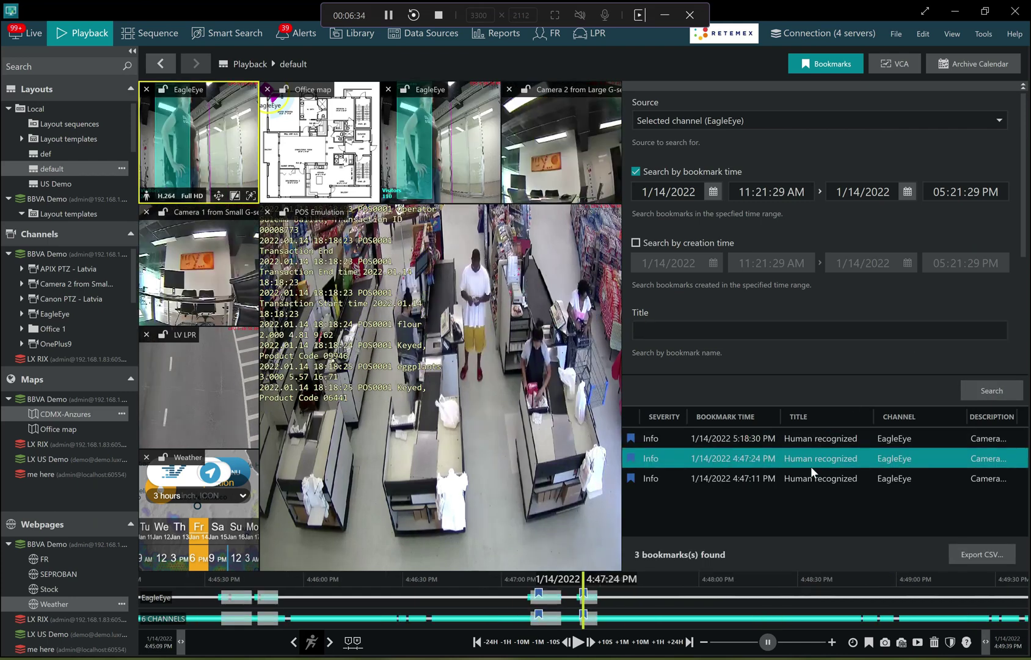
mouse_move(540, 596)
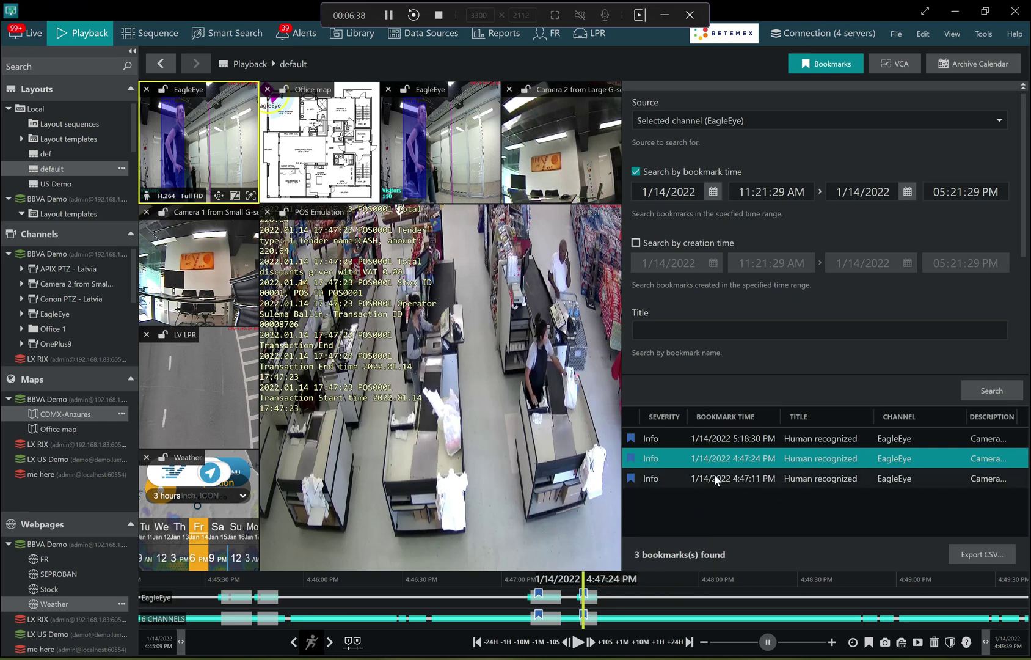
Add a Critical bookmark to EagleEye at 4:47:55 PM on 1/14/2022, with title and description "test" and alarm creation enabled
left_click(684, 593)
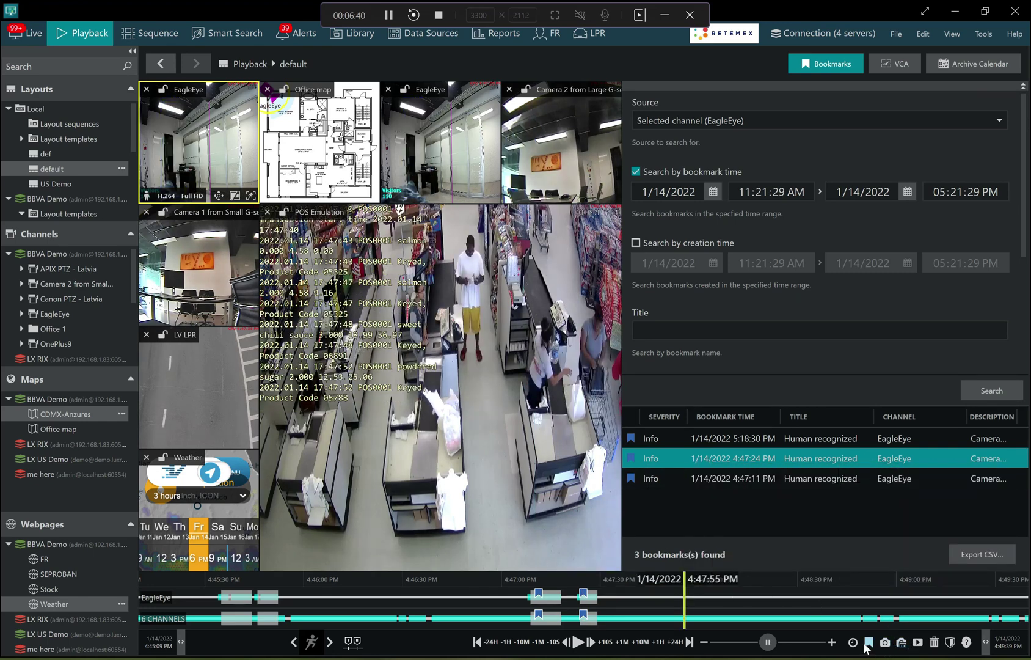
left_click(867, 643)
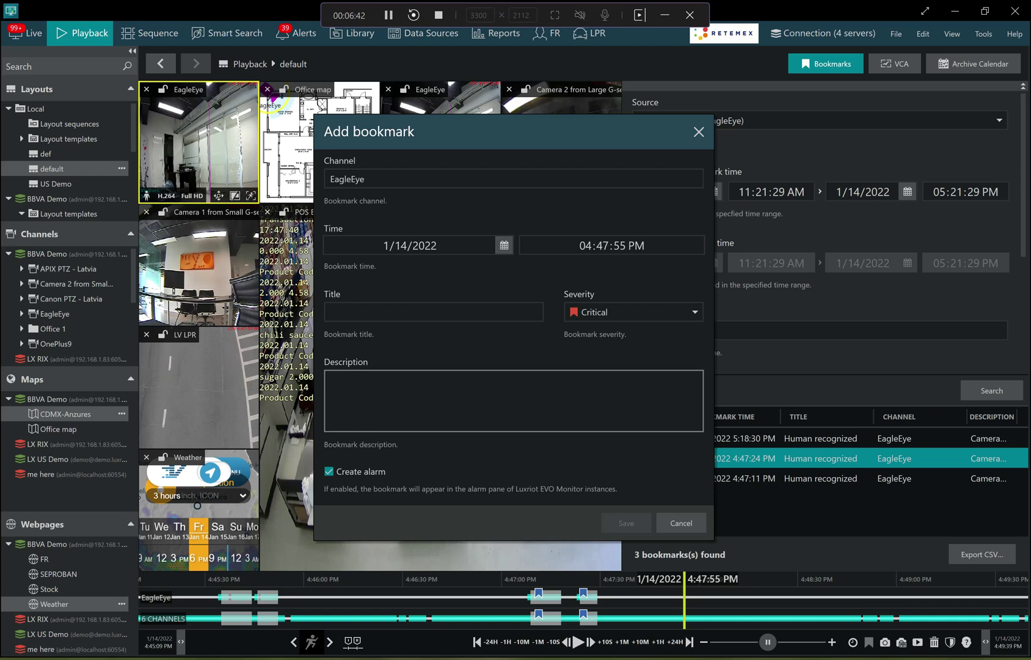
left_click(513, 400)
type("test")
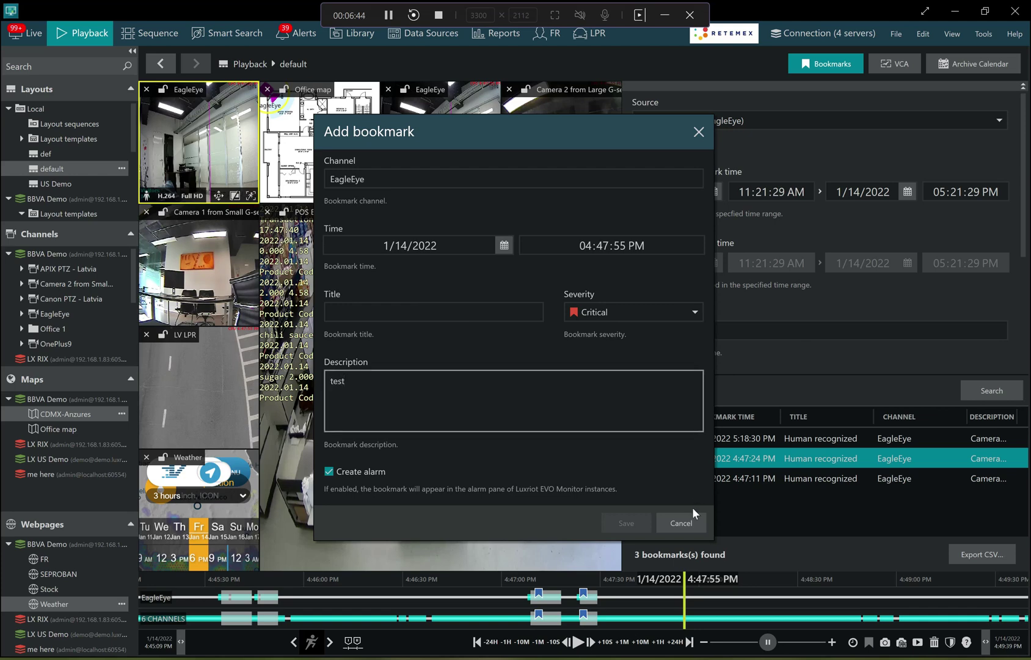
left_click(495, 305)
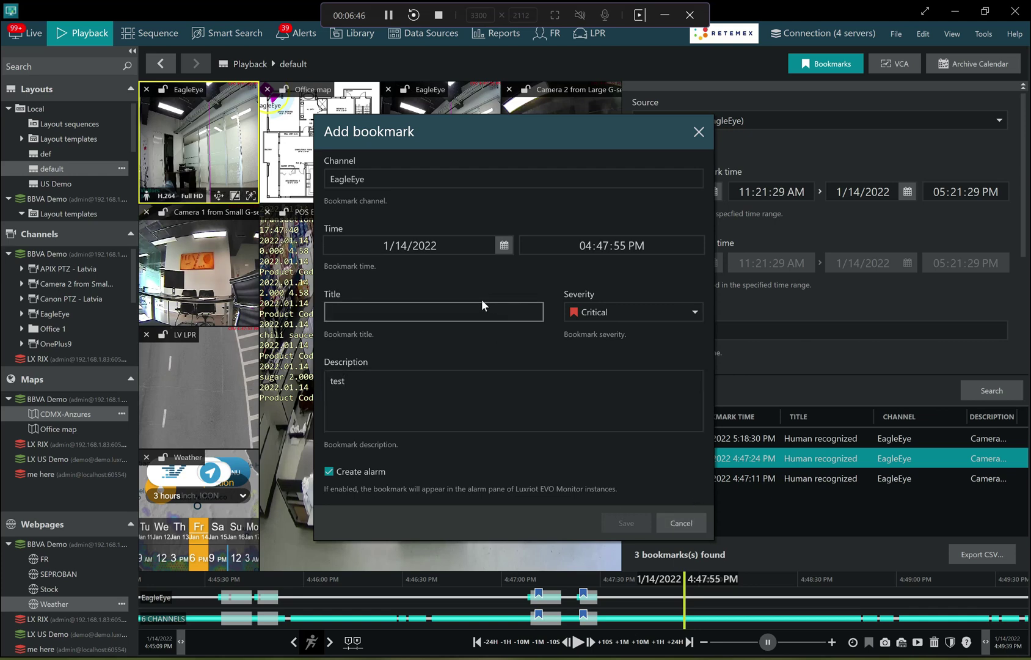
left_click(483, 305)
type("test")
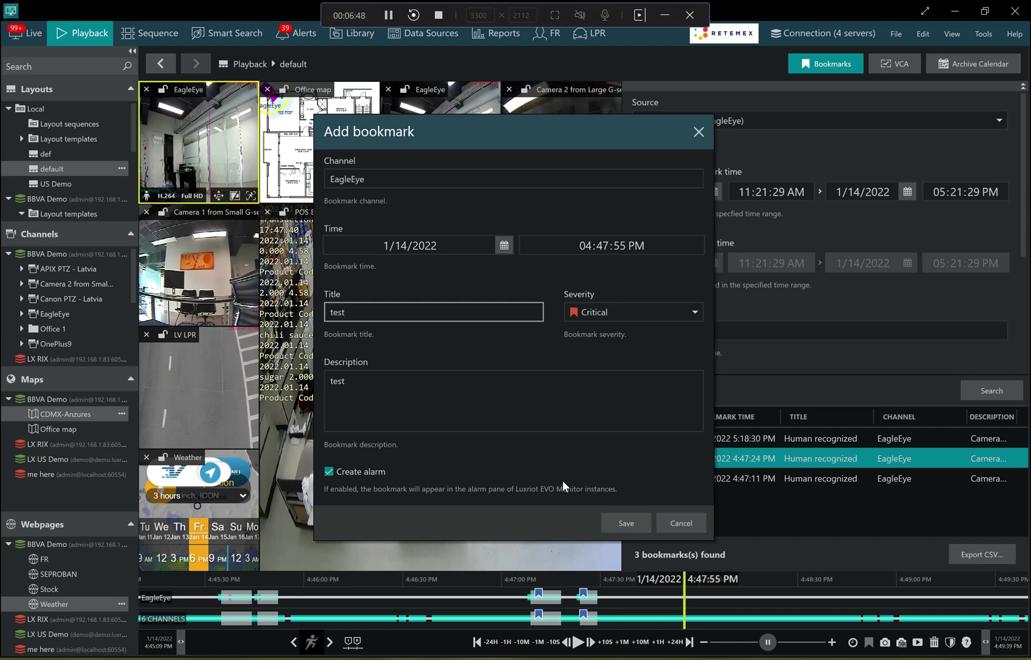
left_click(643, 521)
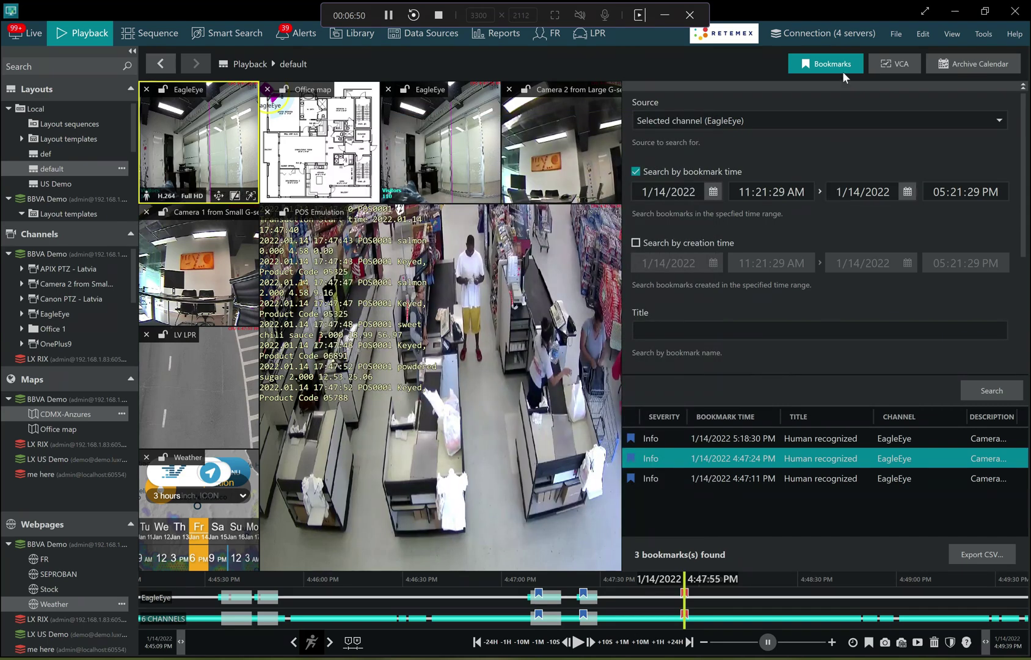
Open the VCA search for EagleEye, review the metadata types and keep VCA Object as the type to search for
left_click(909, 67)
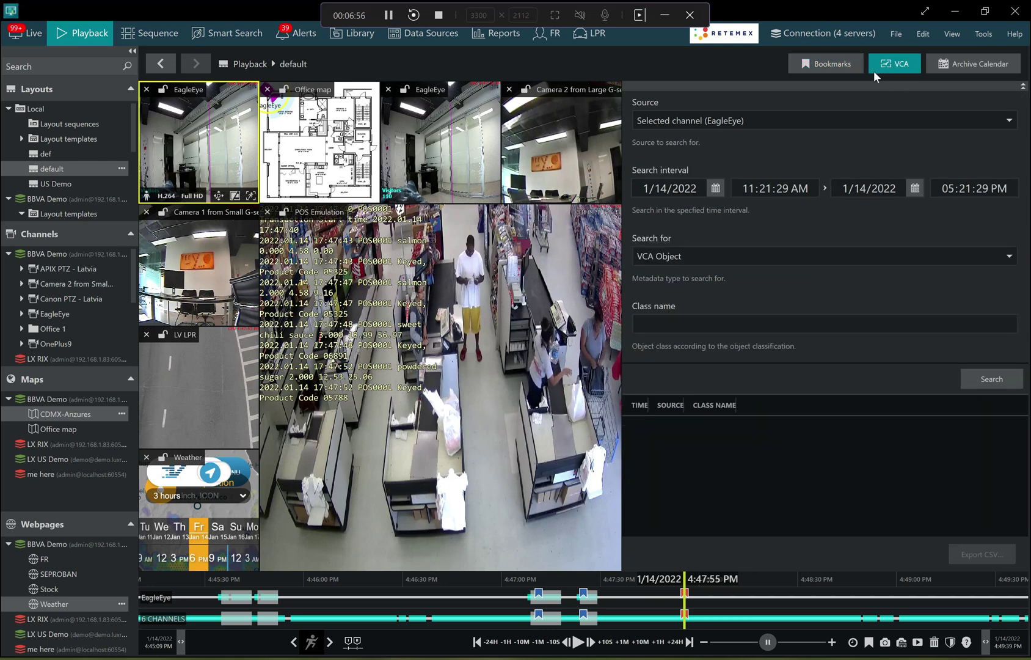
left_click(731, 259)
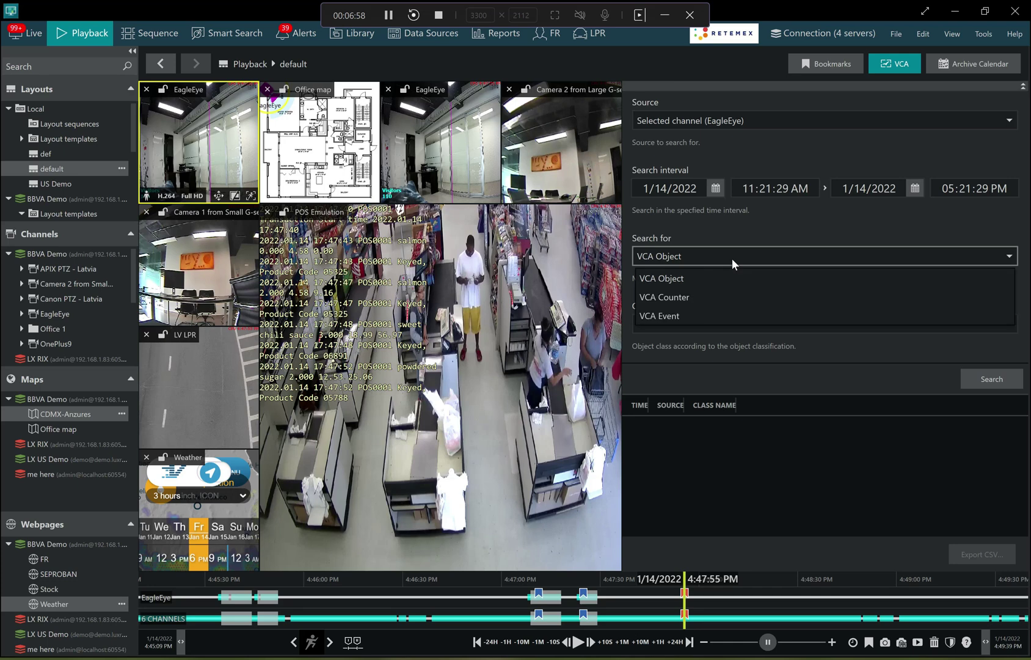
left_click(732, 276)
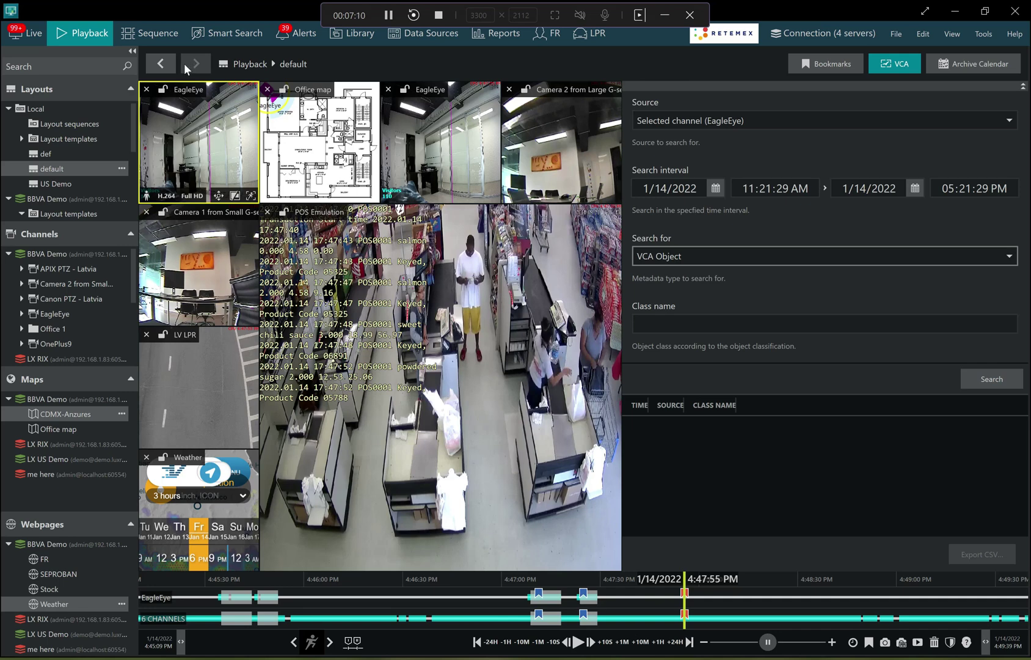
Run a Smart Search for motion on the EagleEye channel with a motion absence threshold of 47 sec
left_click(222, 31)
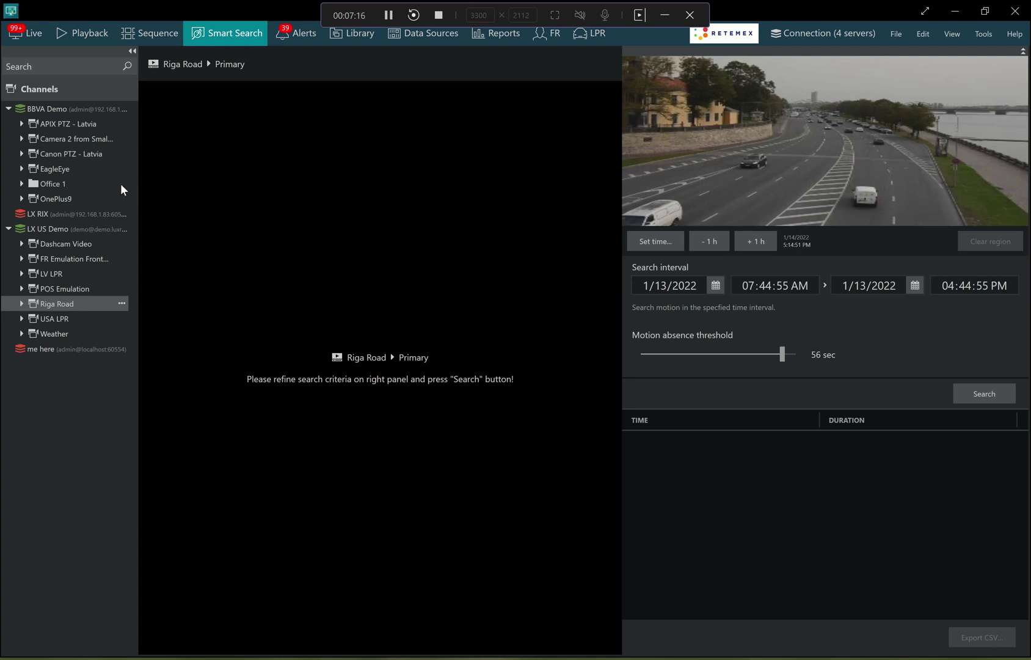
left_click_drag(77, 171, 209, 172)
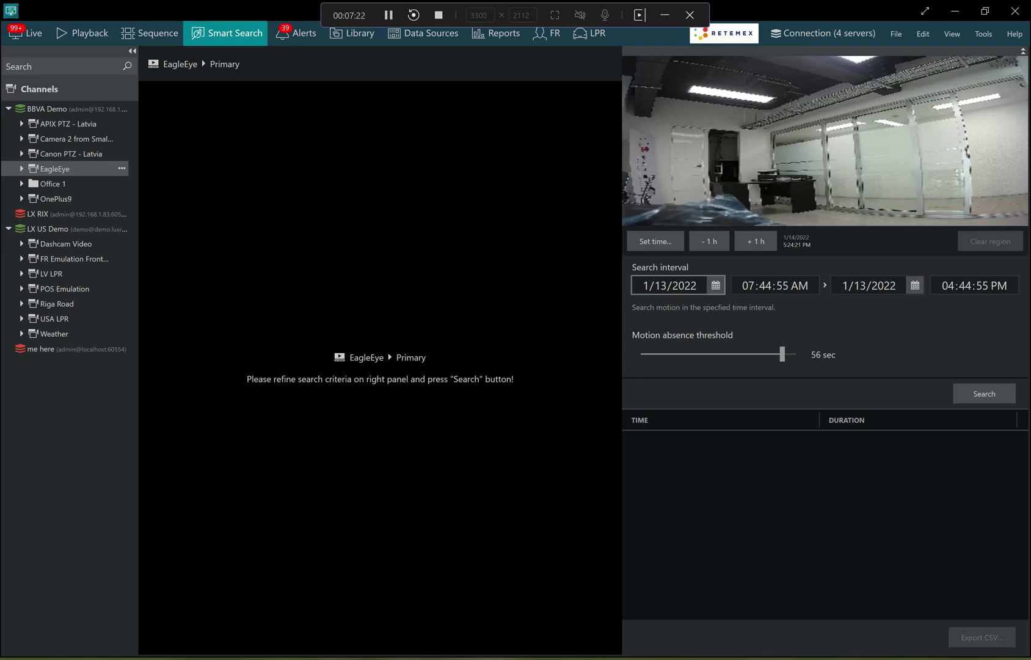
left_click_drag(783, 354, 759, 354)
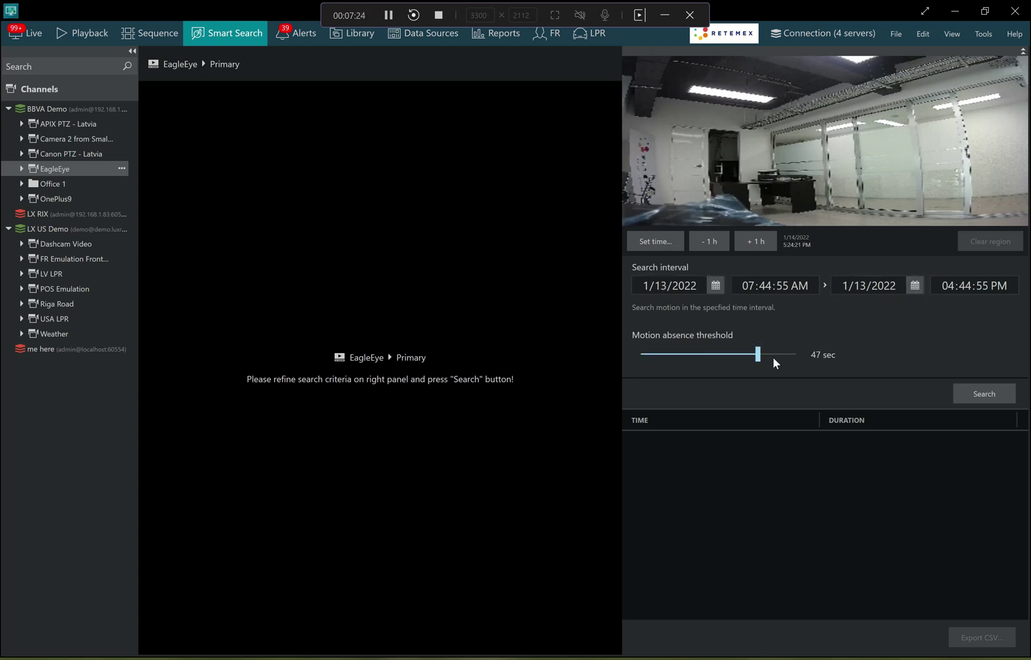
left_click(959, 391)
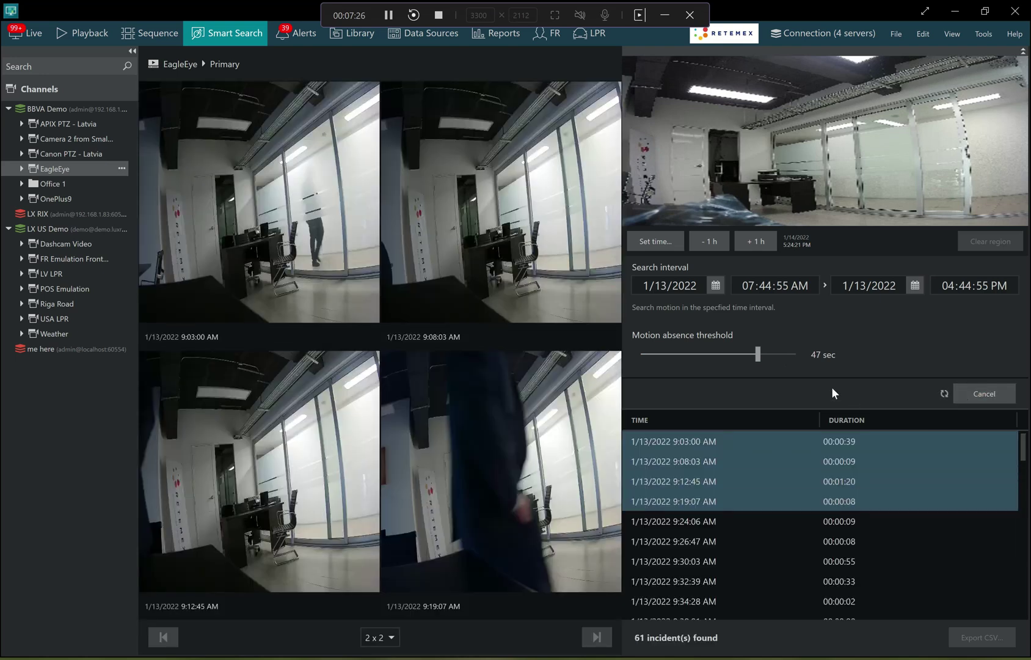
View the 9:24:06 AM motion incident in a 1 x 1 layout and pause its playback
left_click(736, 522)
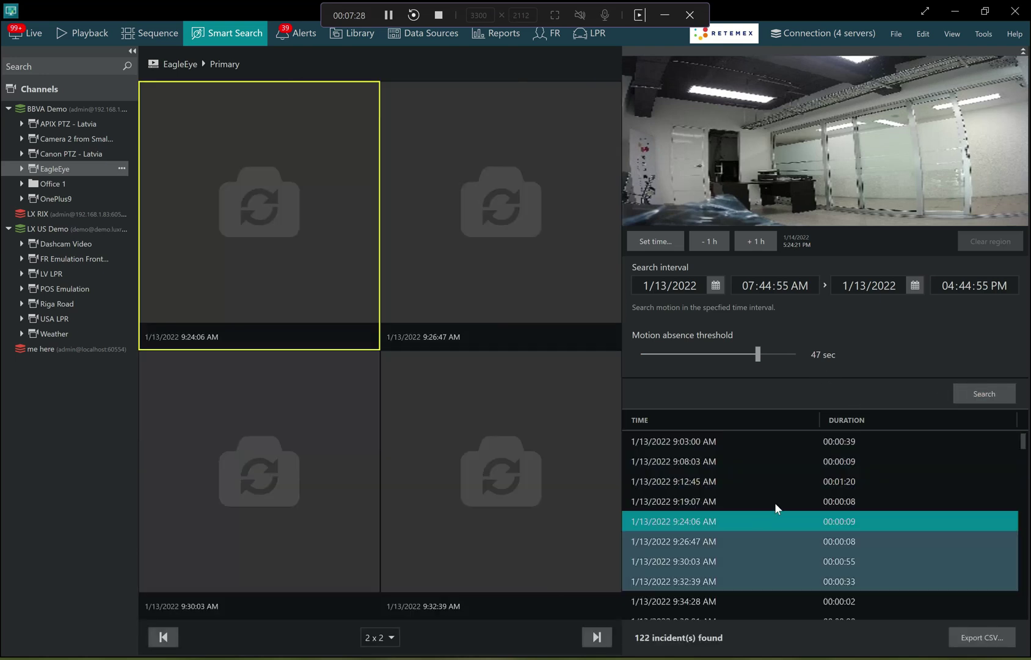
scroll(775, 508, "down", 1)
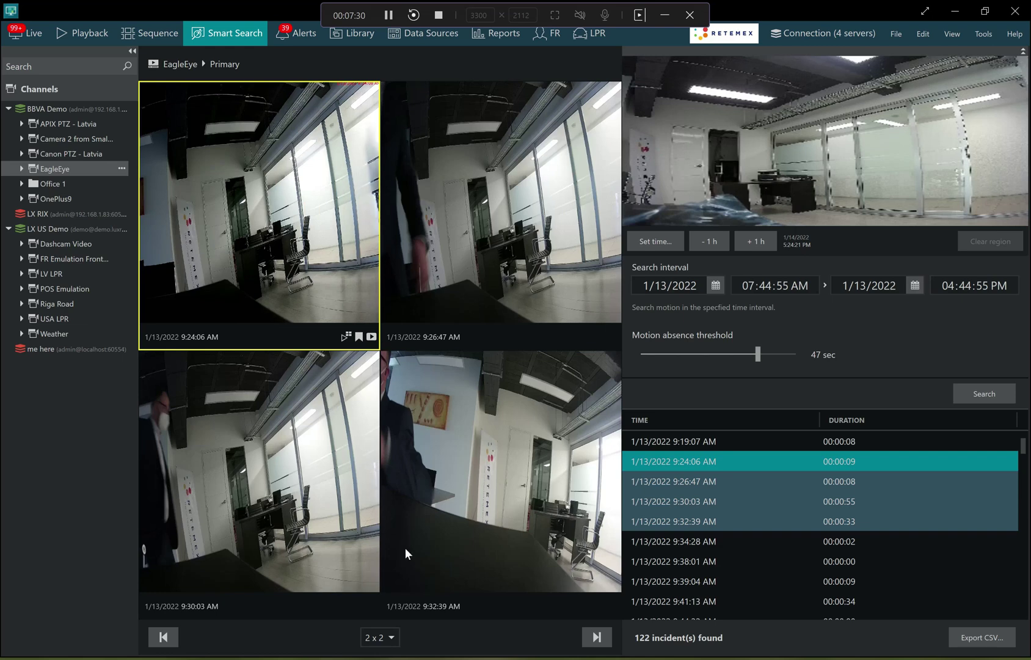
left_click(385, 637)
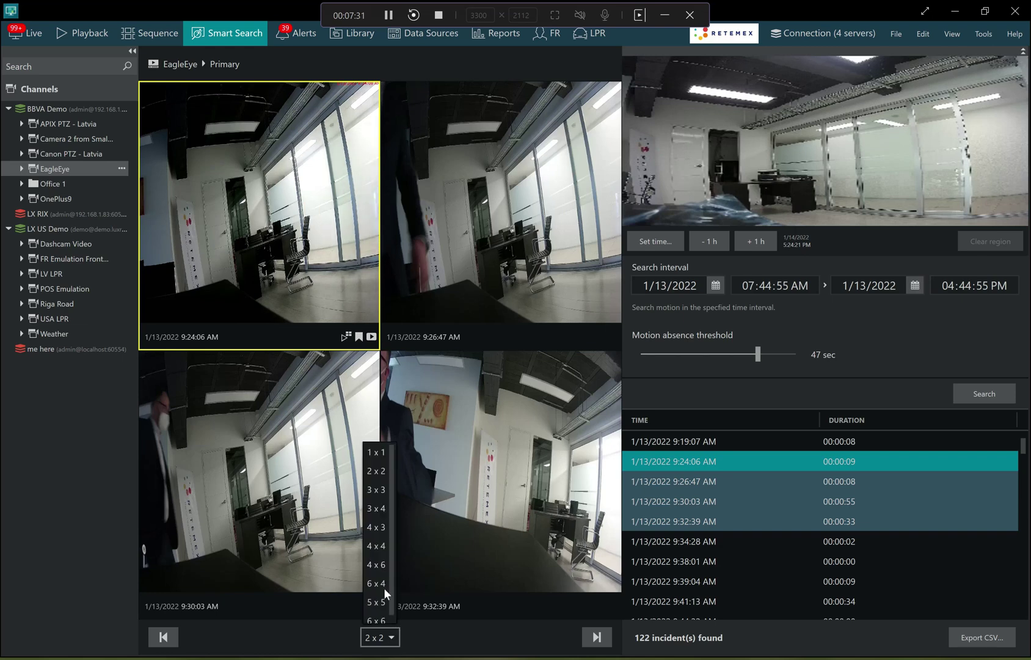
left_click(376, 453)
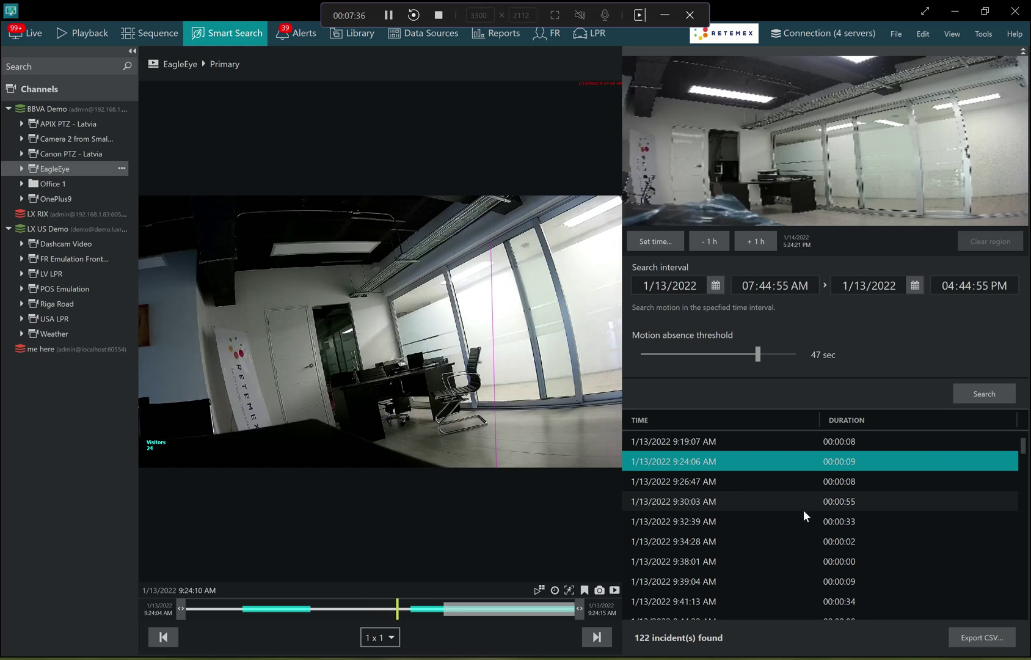
left_click(479, 415)
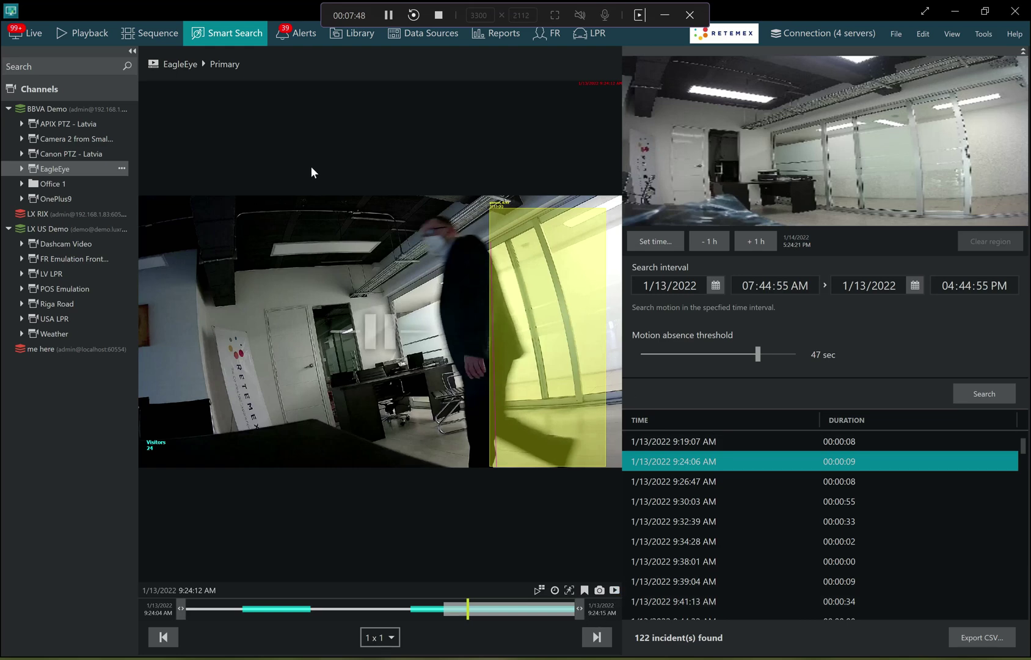
Make a snapshot sequence of the EagleEye channel from 1/11/2022 7:12:05 AM till 1/14/2022 10:14:30 AM
left_click(162, 38)
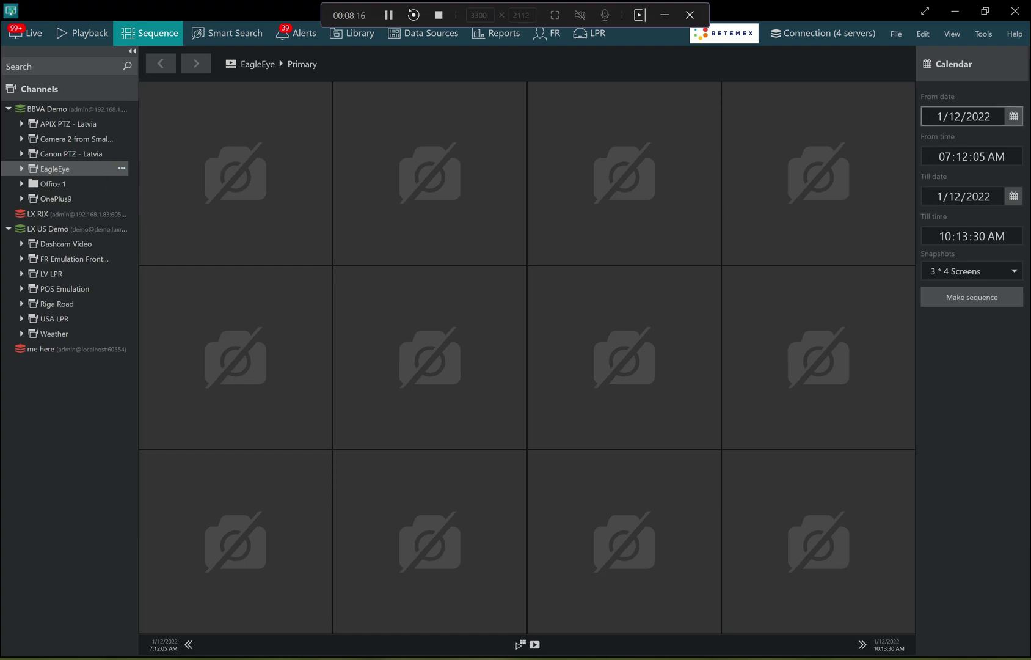
left_click(941, 116)
left_click(955, 116)
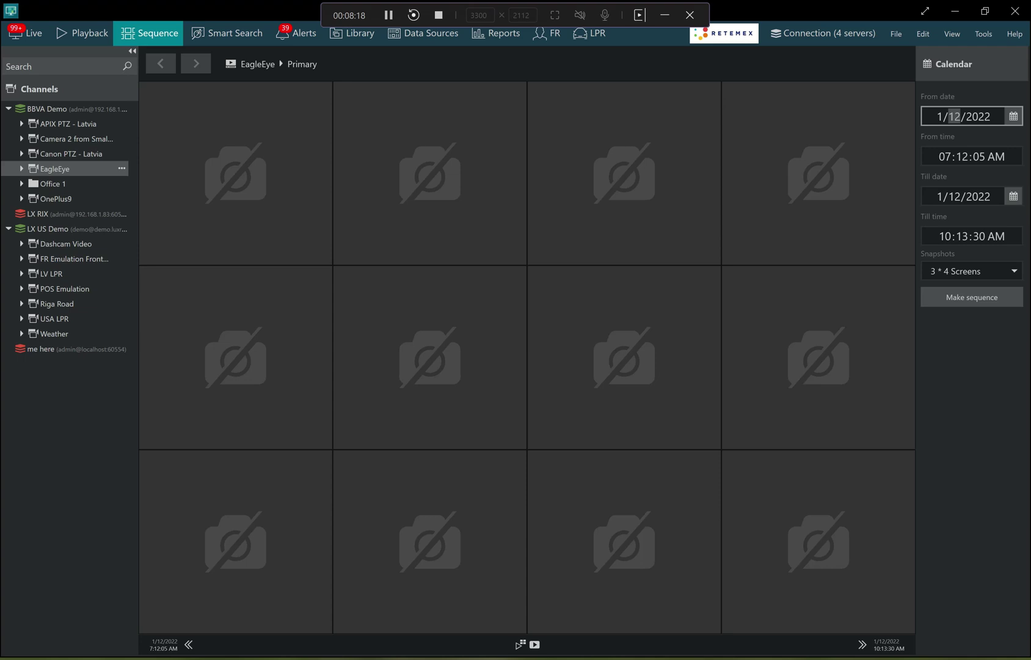
type("11")
left_click(956, 197)
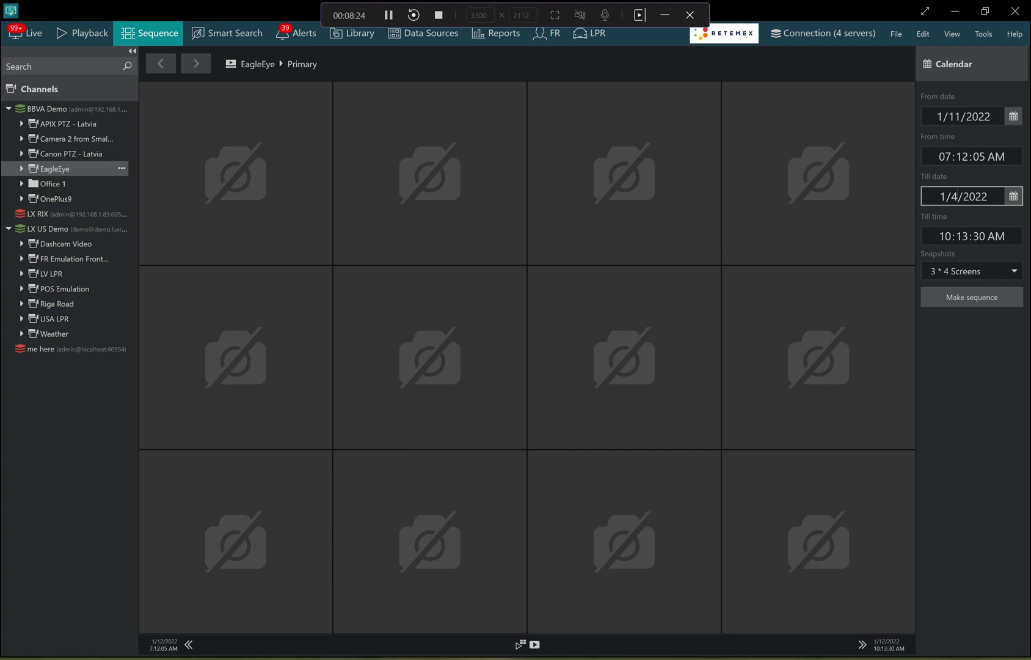
type("1443000")
key("Tab")
left_click(980, 195)
type("2022")
key("Tab")
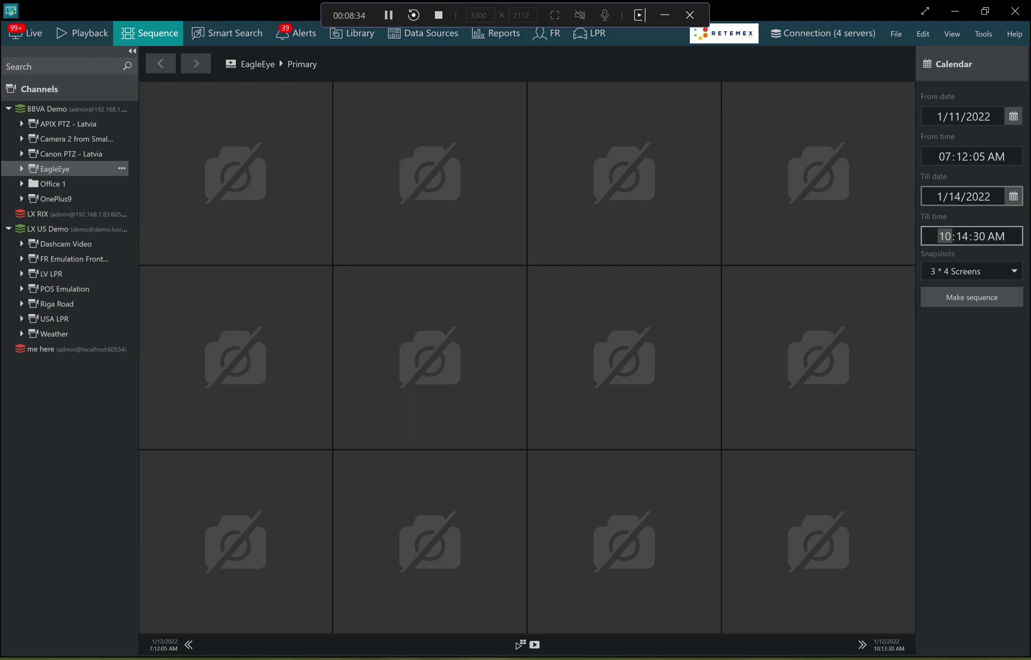
left_click(973, 295)
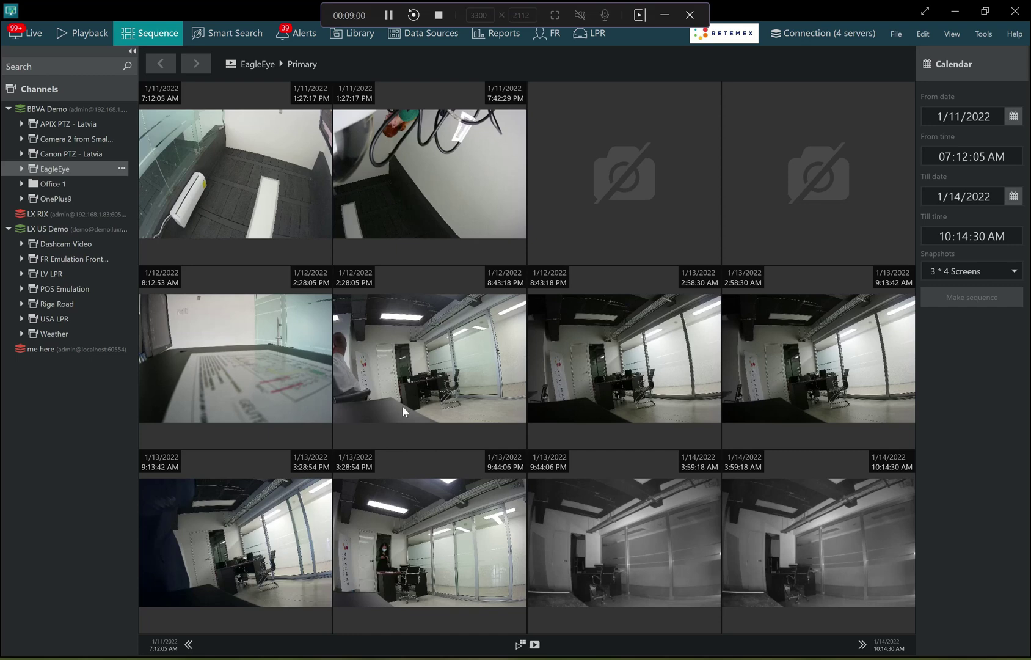
Narrow the sequence to the two adjacent snapshots covering 8:12:53 AM to 8:43:18 PM on 1/12/2022
left_click(292, 373)
left_click(435, 377, "shift")
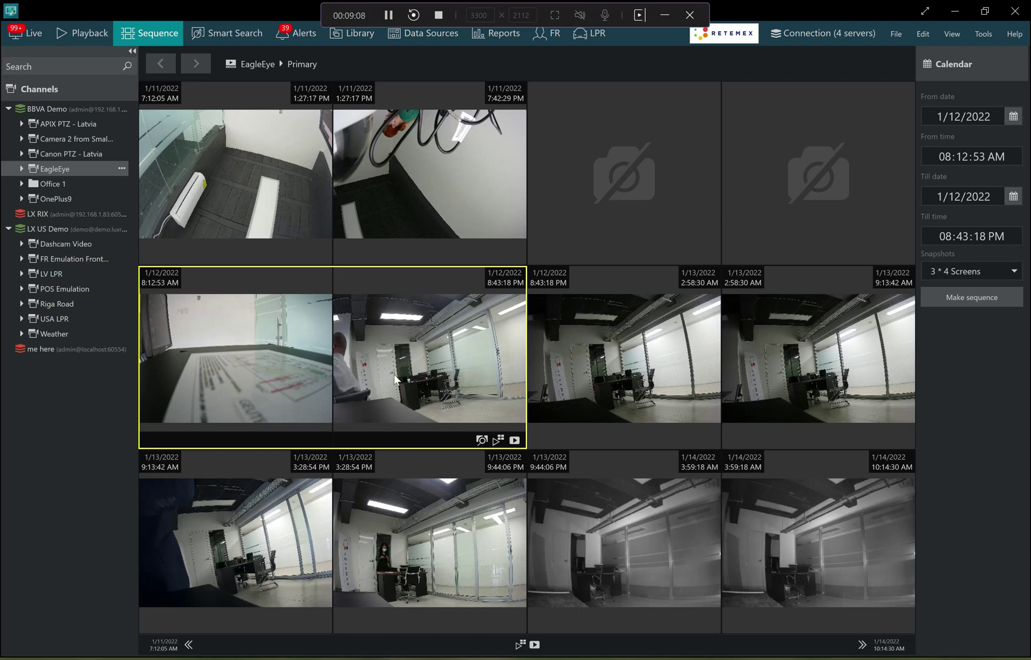
left_click(481, 438)
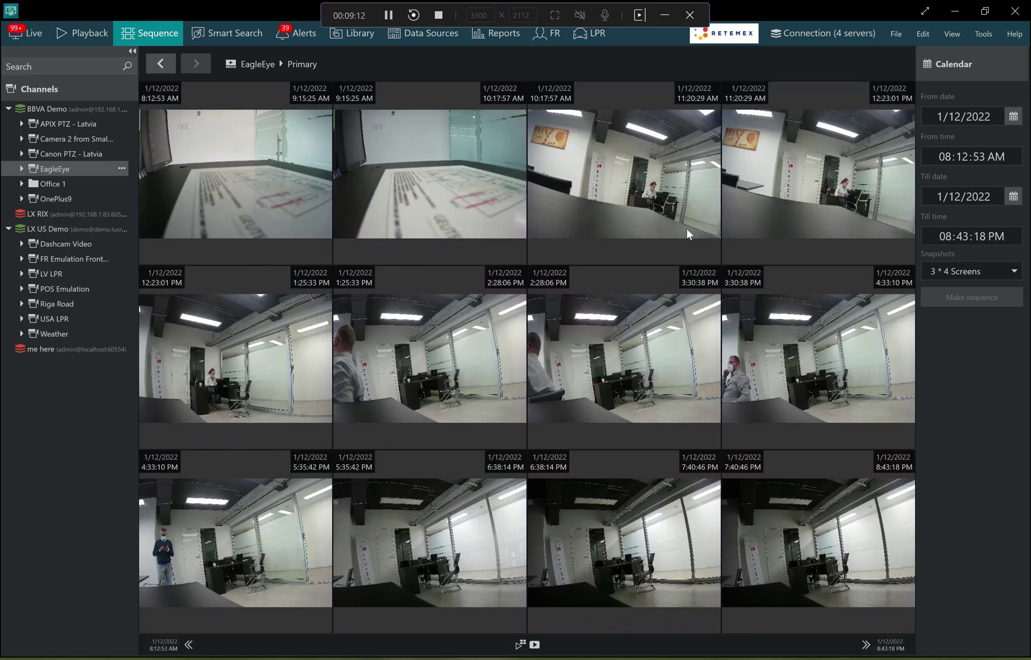
Narrow the sequence further to the two snapshots covering 9:15:25 AM to 11:20:29 AM on 1/12/2022
left_click(451, 210)
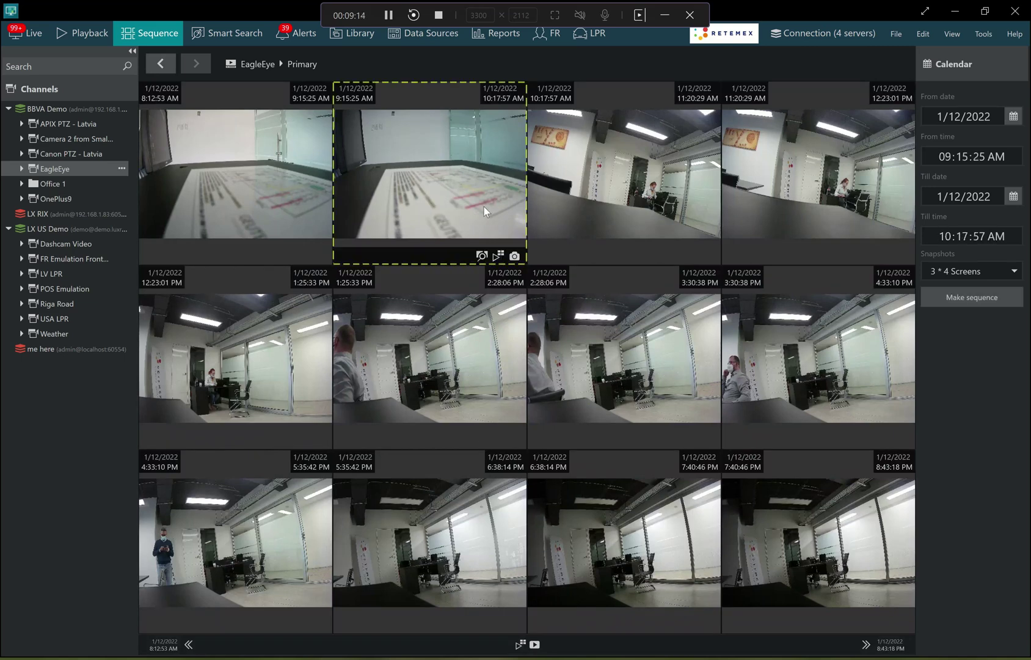
left_click(620, 209, "shift")
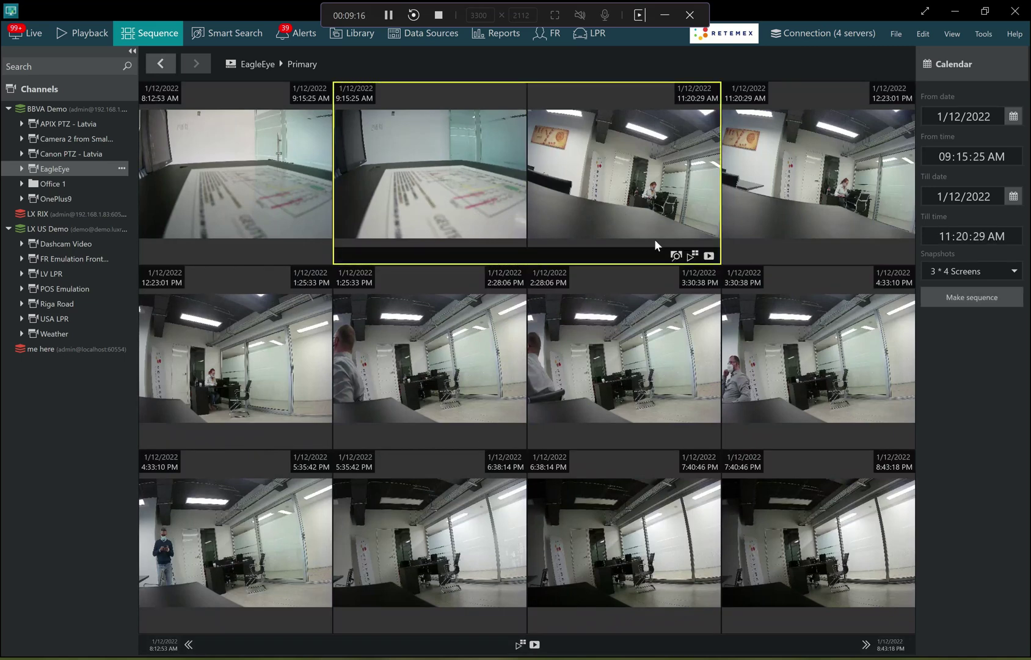
left_click(675, 256)
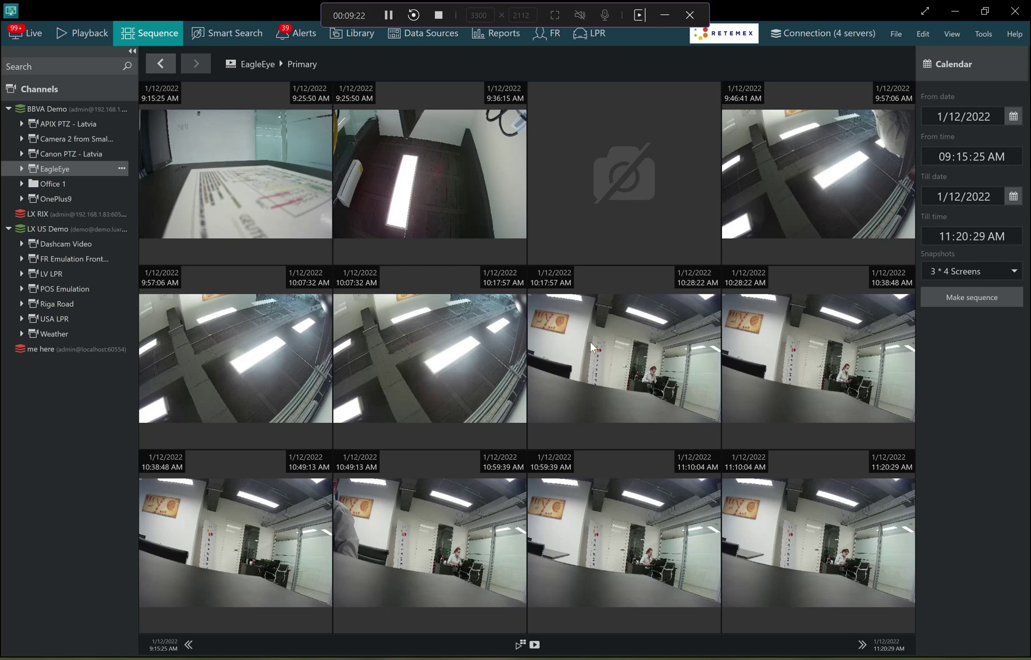
Narrow the sequence to the two adjacent snapshots covering 10:07:32 AM to 10:28:22 AM on 1/12/2022
left_click(486, 388)
left_click(666, 373, "shift")
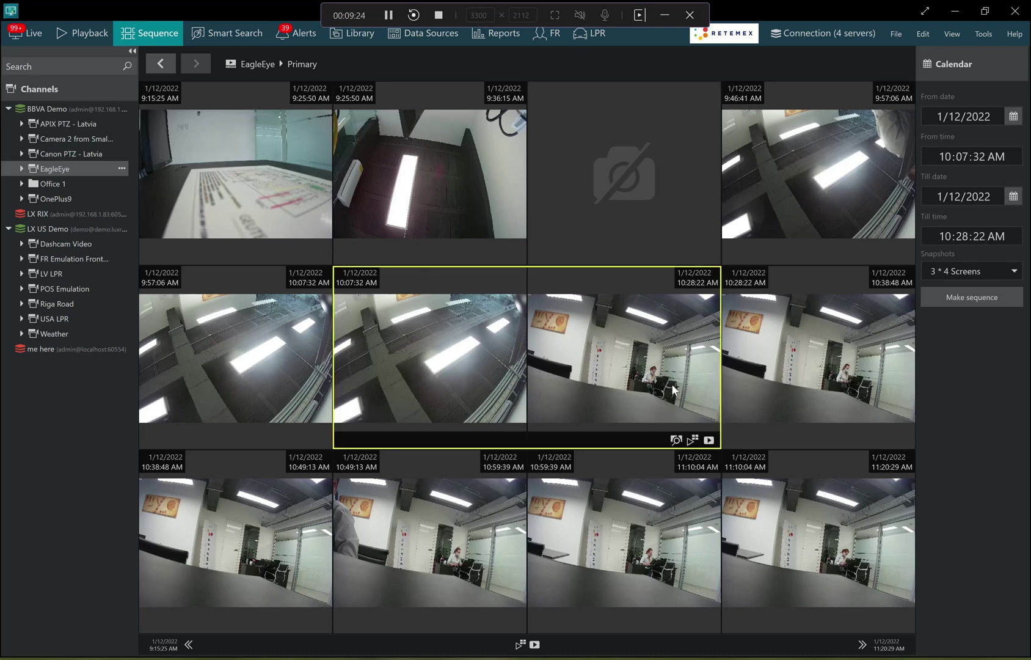
left_click(677, 440)
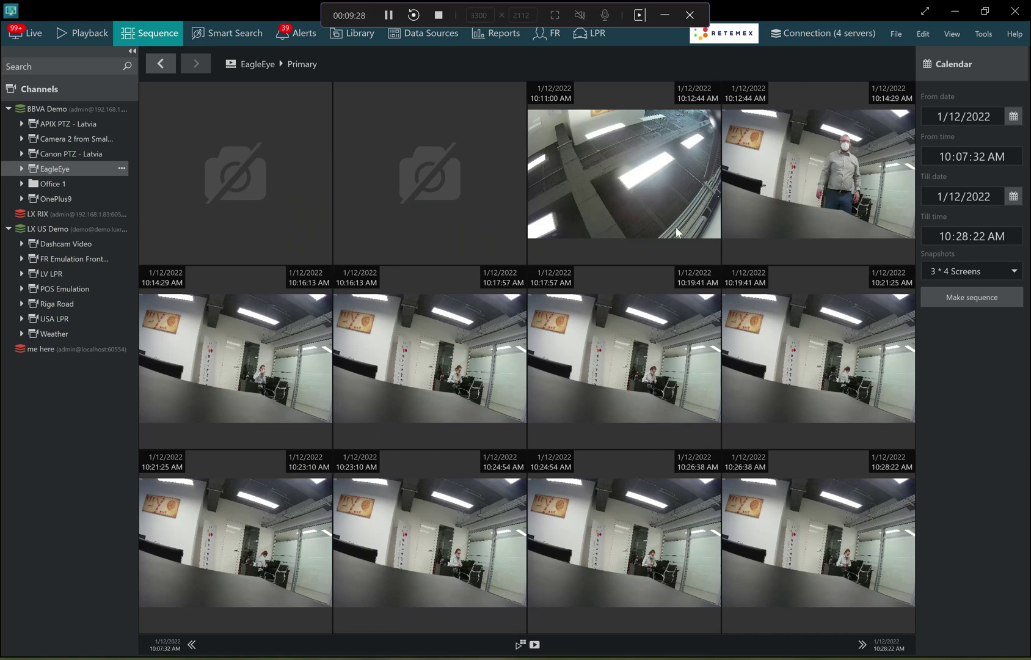
Open the two snapshots covering 10:11:00 AM to 10:14:29 AM in archive playback and start playing the EagleEye footage
left_click(679, 182)
left_click(833, 175, "shift")
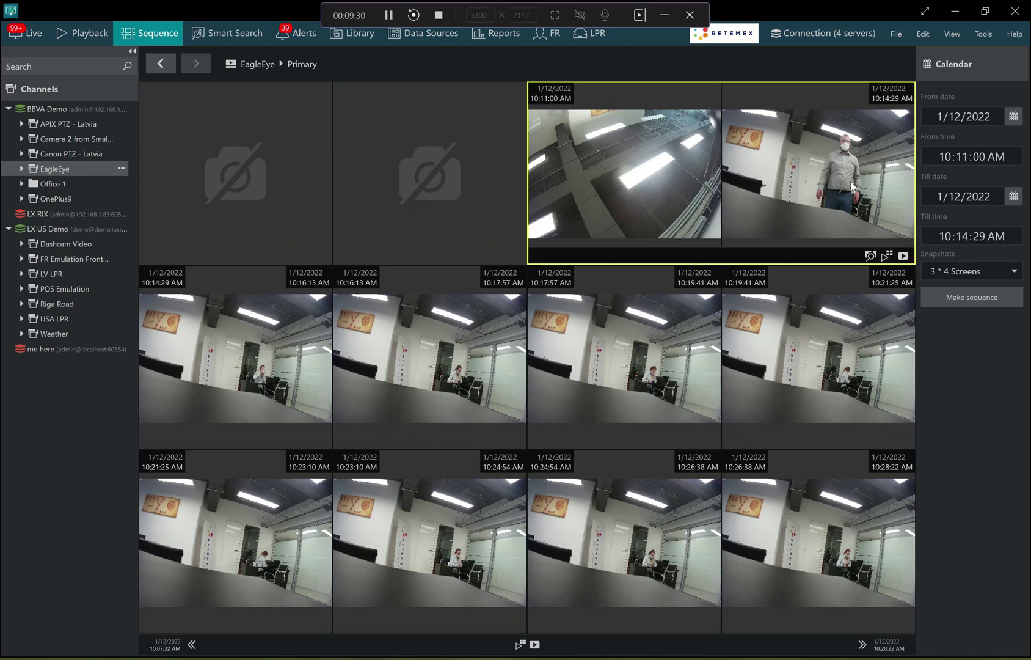
left_click(886, 255)
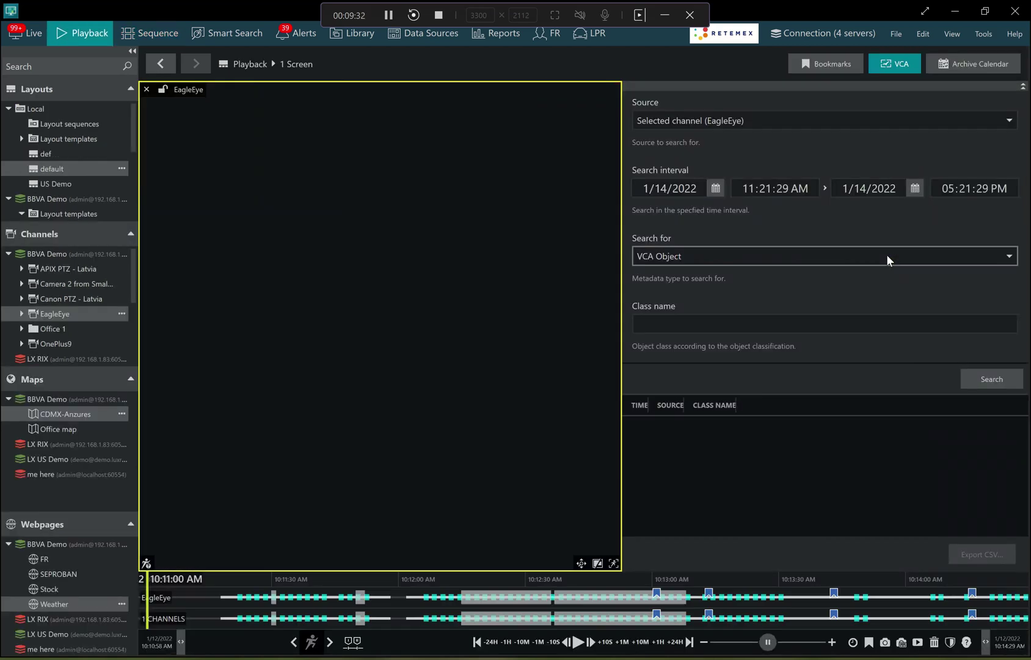
left_click(577, 642)
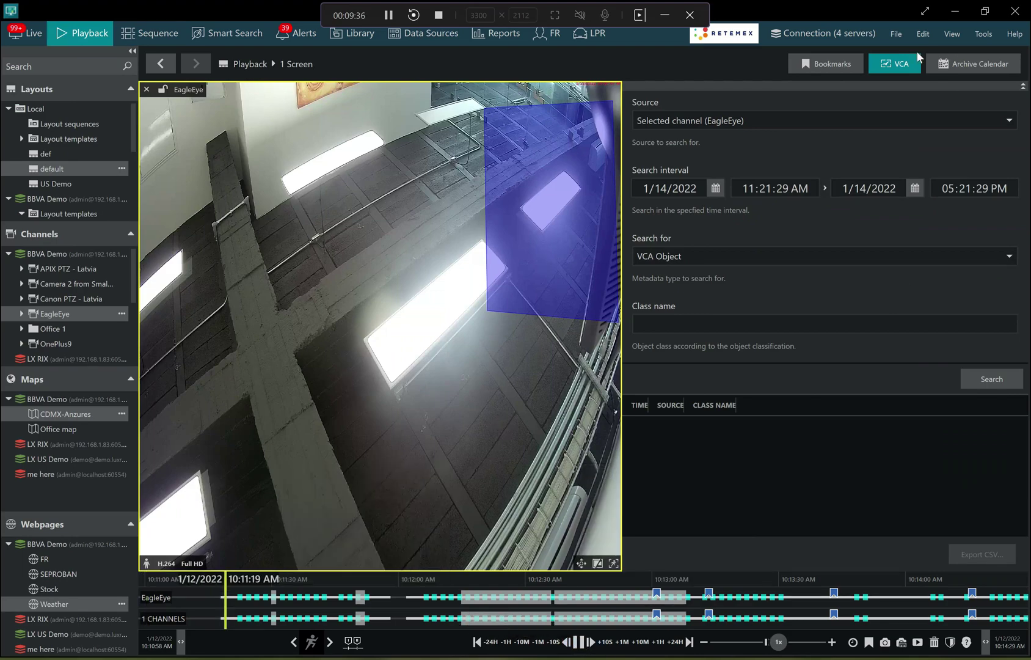
Hide the VCA search options and play the EagleEye footage faster, pausing at 10:11:53 AM
left_click(896, 63)
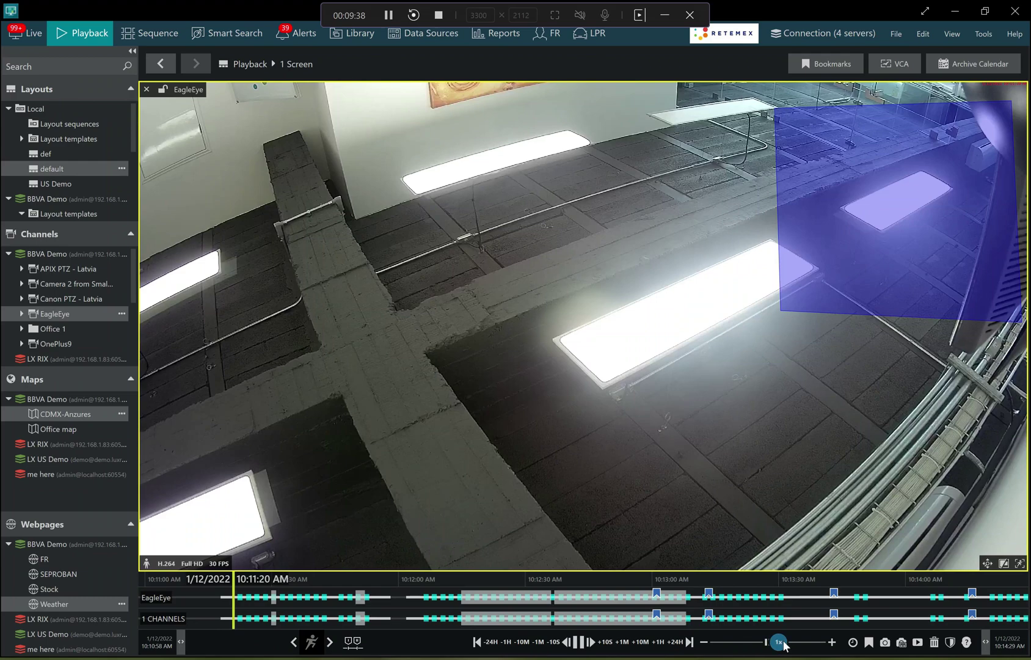
left_click_drag(779, 642, 791, 643)
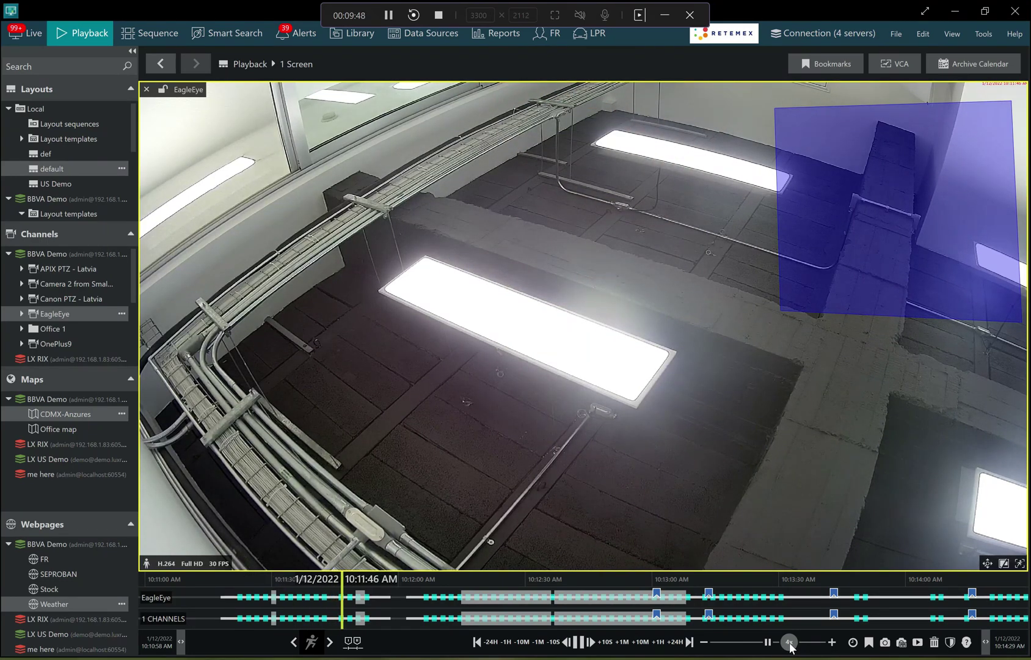
left_click_drag(790, 647, 769, 641)
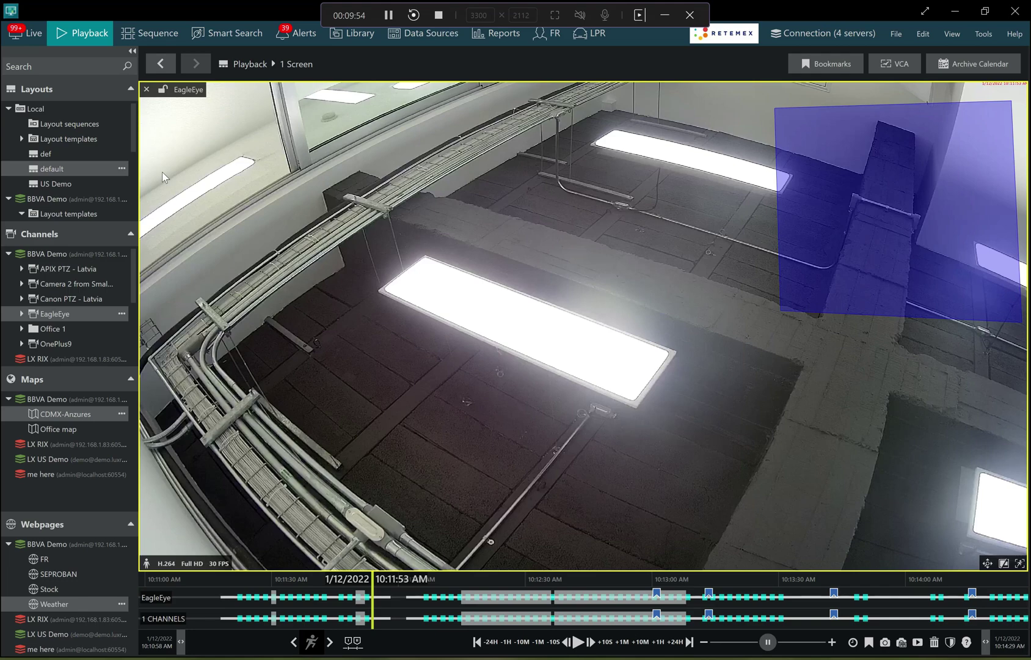
Return to live view and load the local default layout
left_click(27, 33)
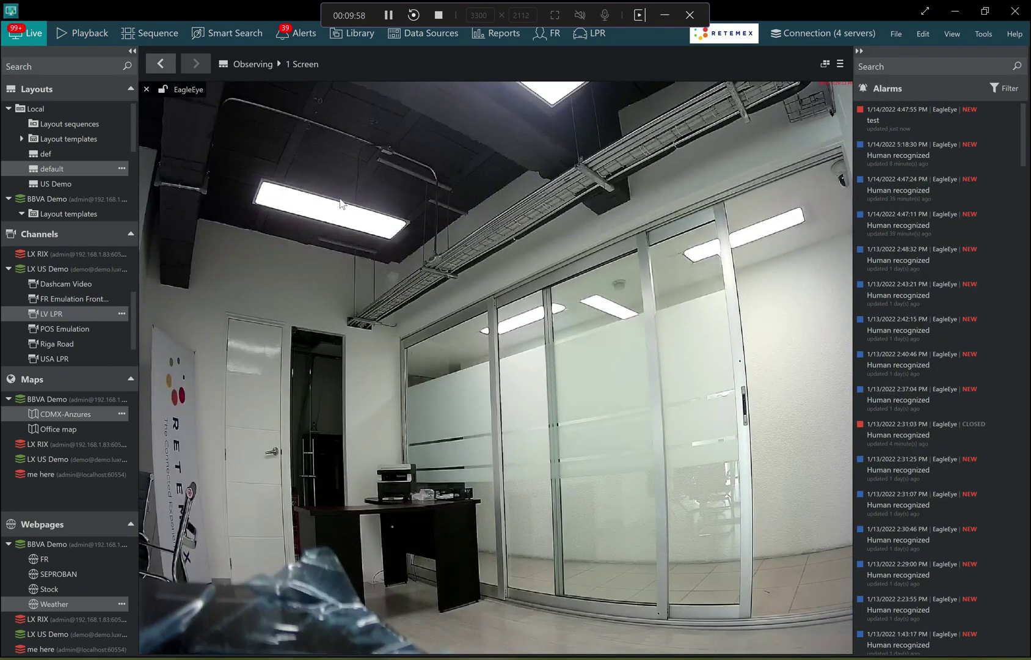
mouse_move(340, 248)
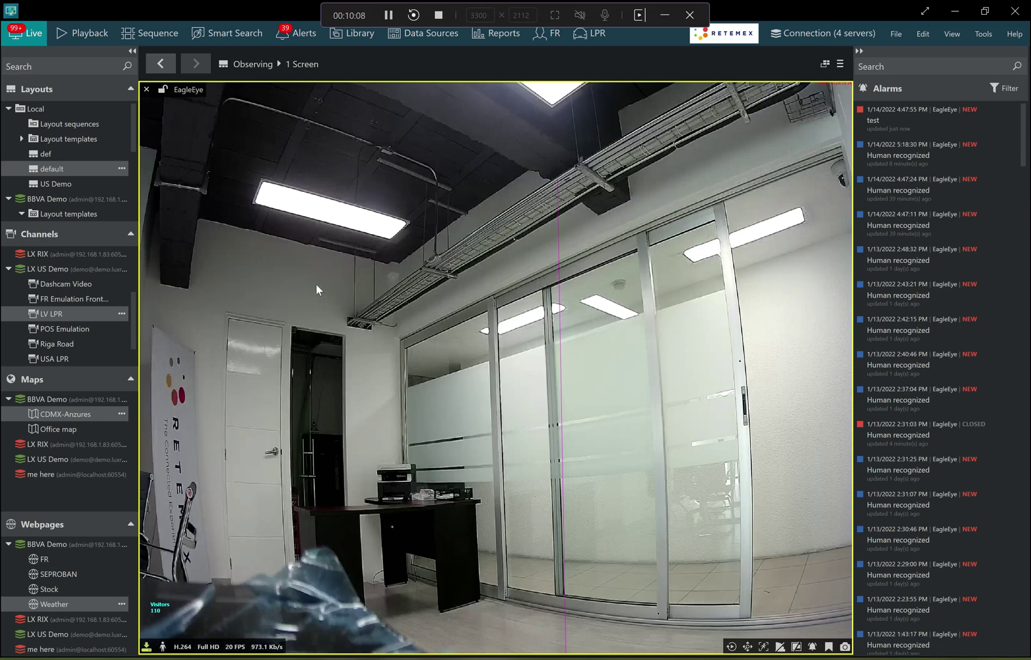
double_click(68, 167)
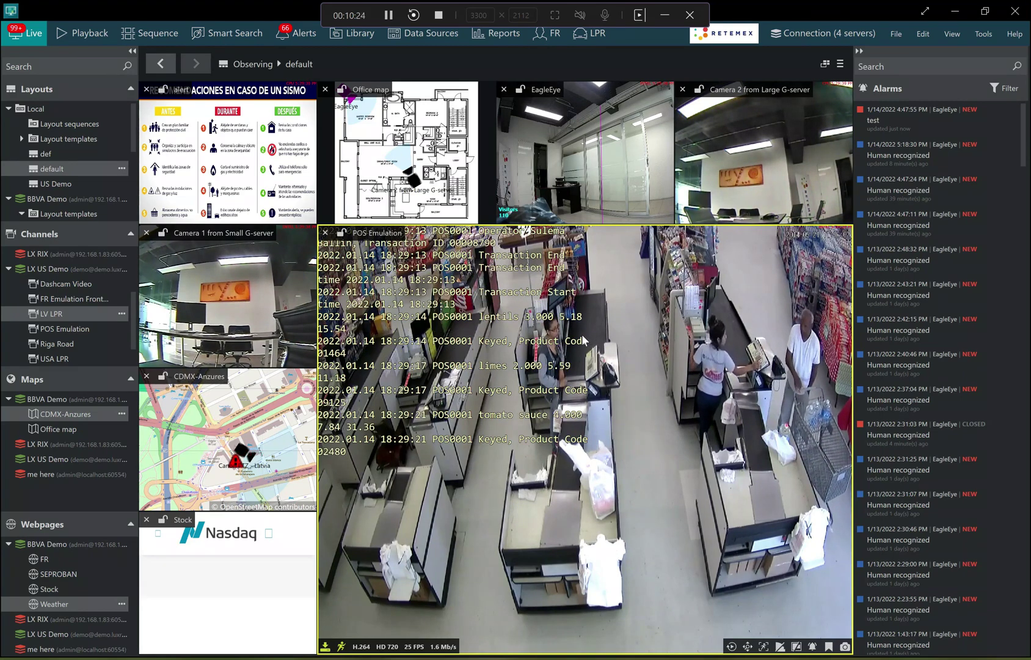
Search the POS Emulation channel's data source records for the text "keyed"
left_click(429, 35)
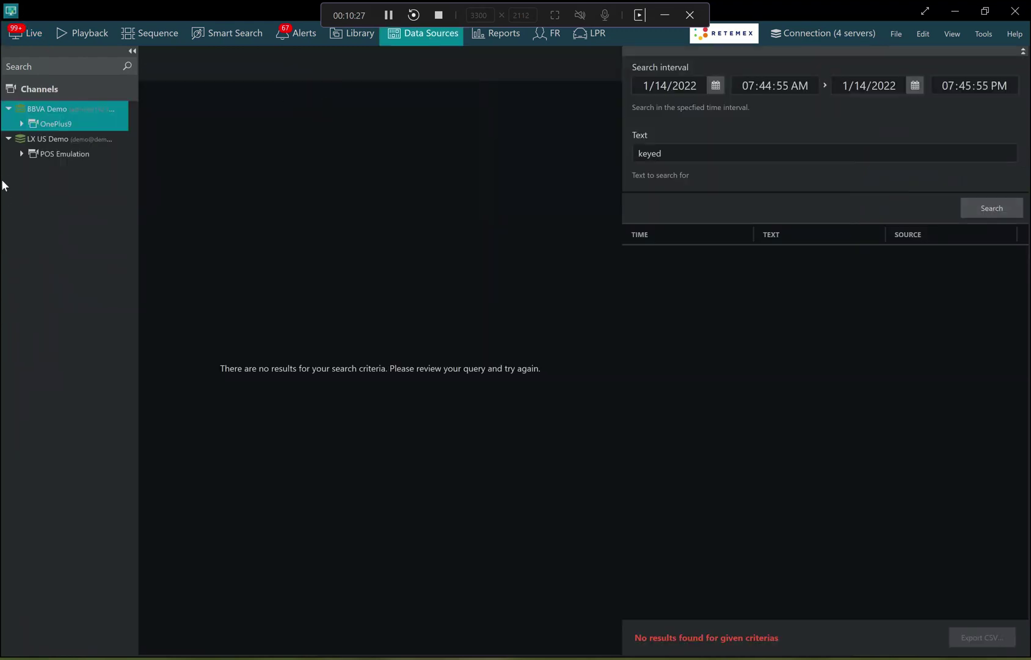
left_click(117, 140)
left_click(121, 125)
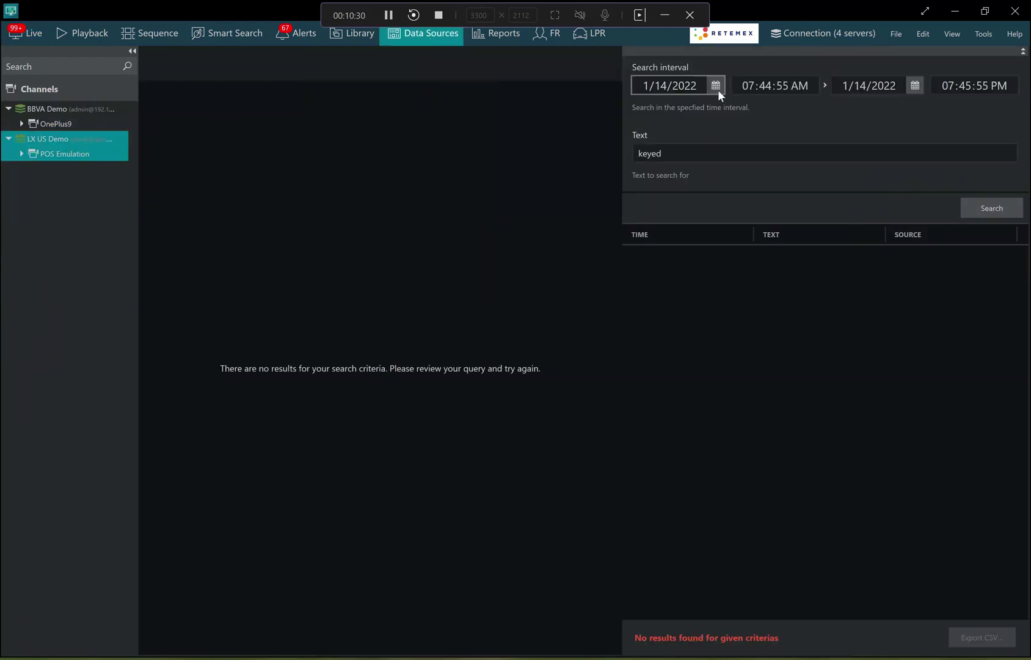
left_click(982, 211)
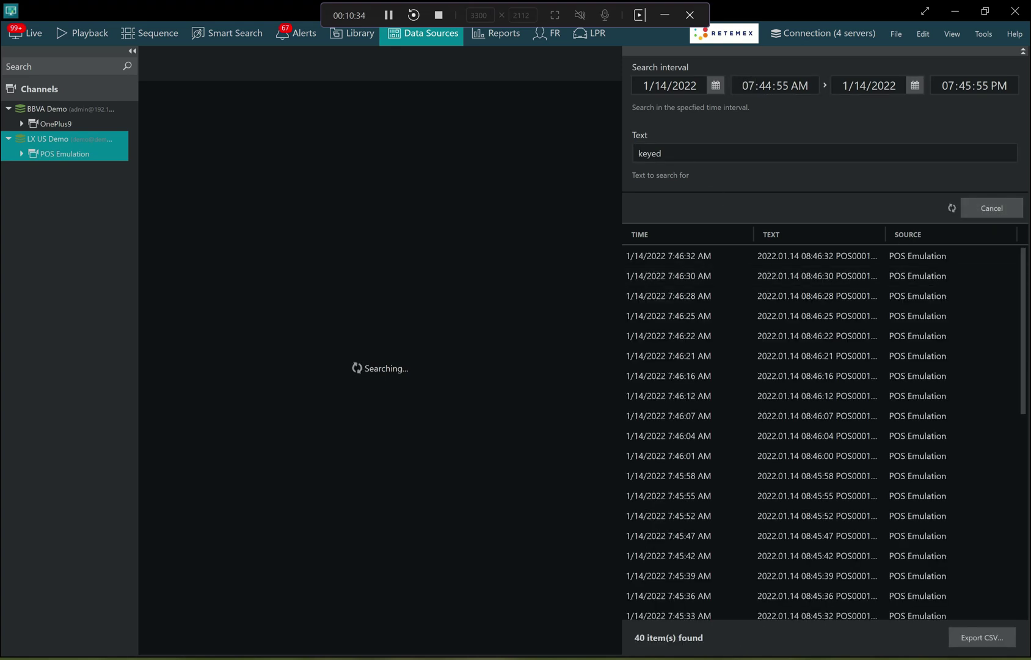
double_click(663, 151)
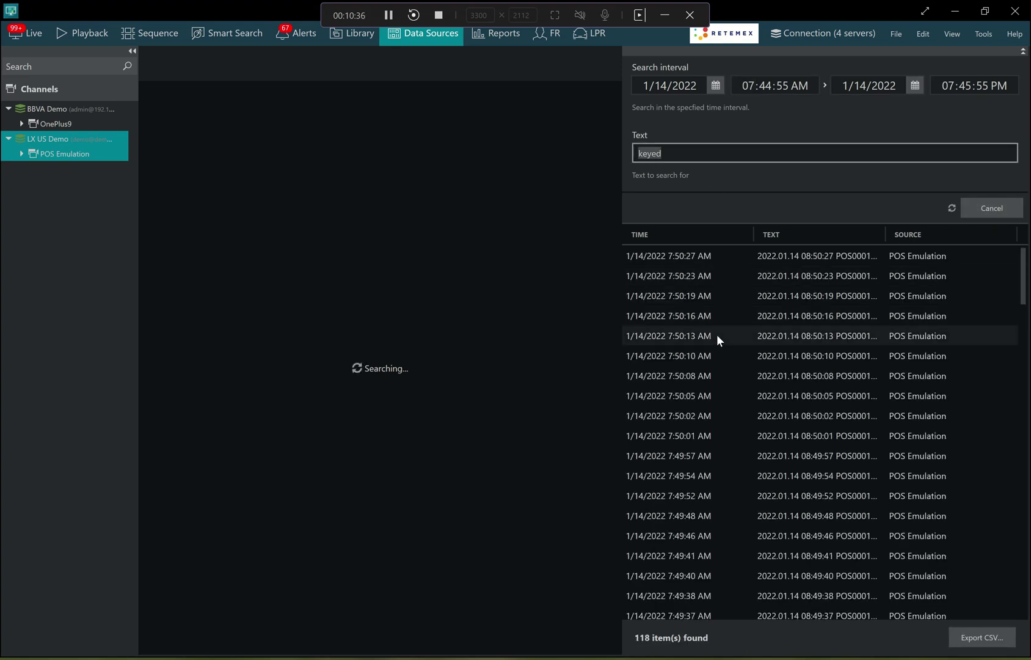
Preview footage of several matching POS records, including the 8:01:56 AM one, and stop the running search
left_click(716, 335)
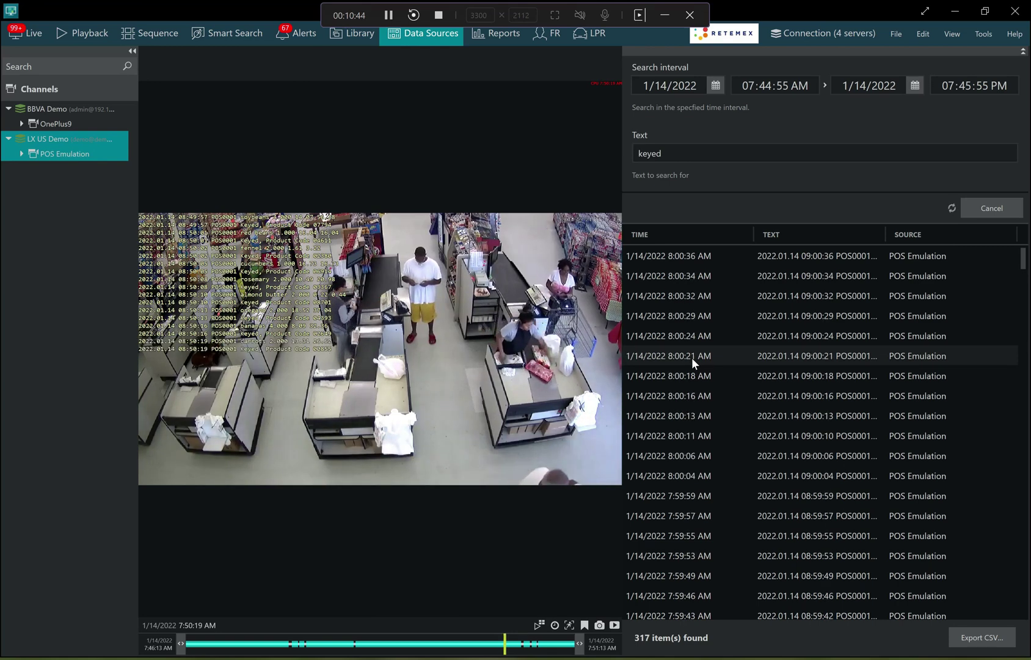
left_click(692, 359)
left_click(705, 356)
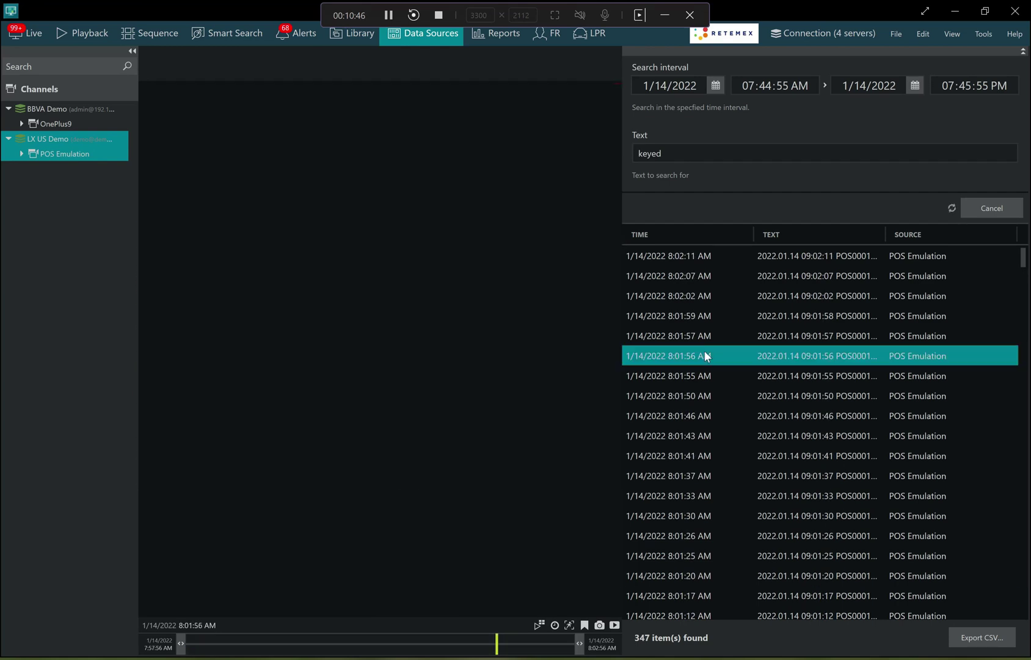
left_click(981, 209)
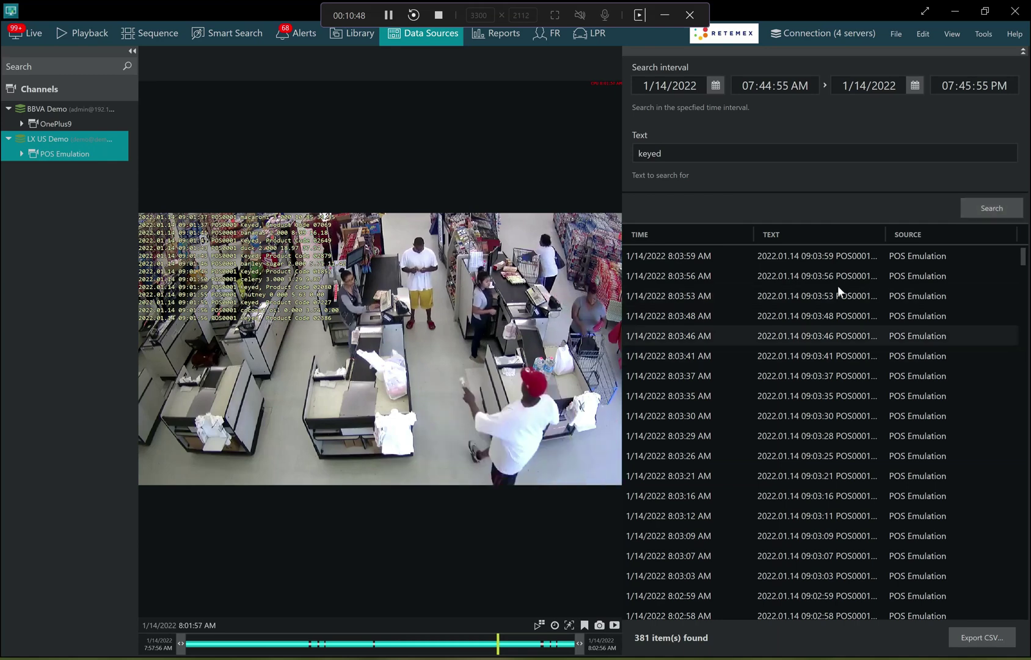
Examine the full transaction data of the 8:03:41 AM POS record with its highlighted keyed entries, and close the details
left_click(695, 357)
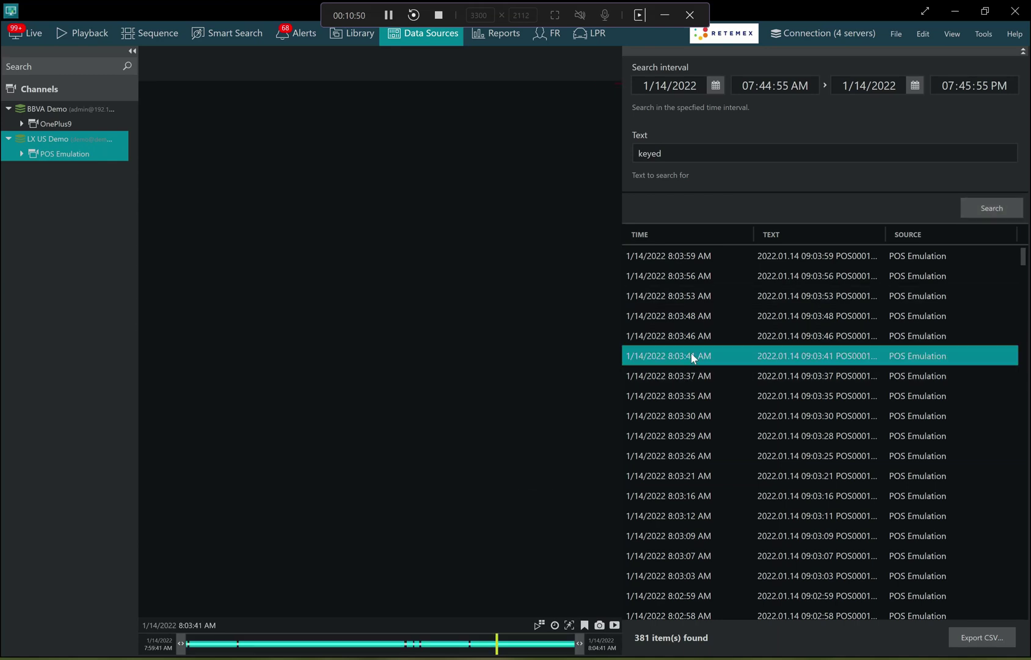
double_click(691, 353)
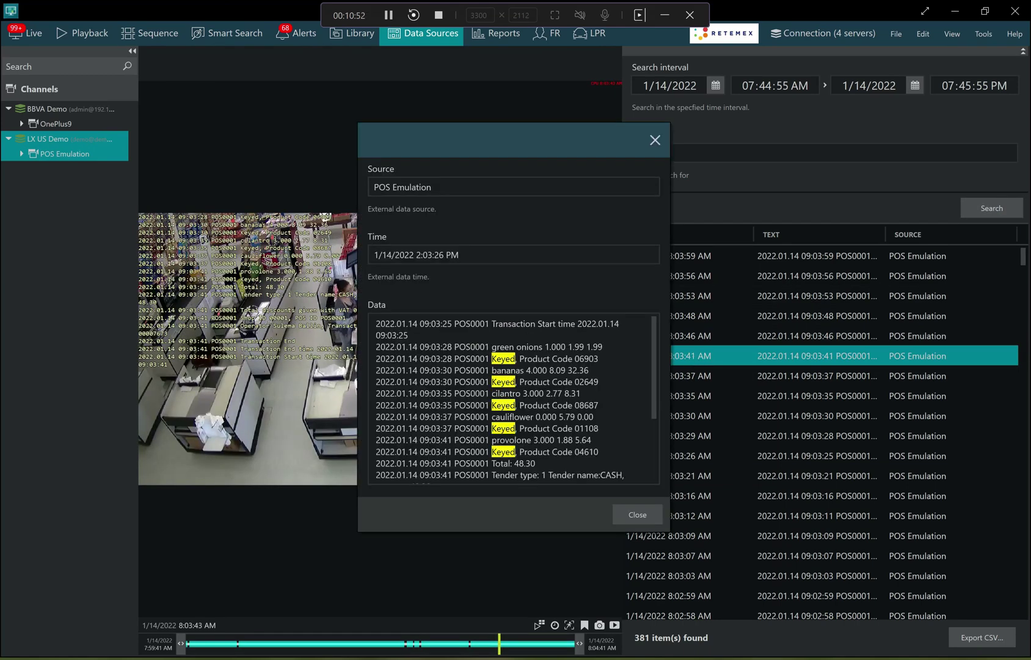
scroll(513, 397, "down", 2)
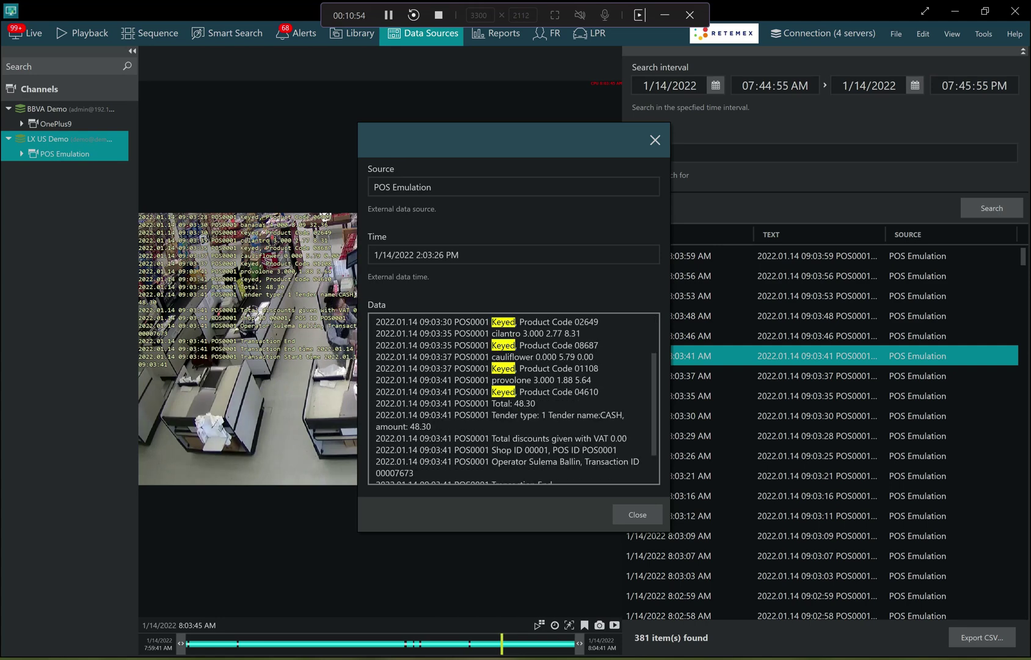
scroll(514, 397, "down", 1)
scroll(513, 397, "up", 3)
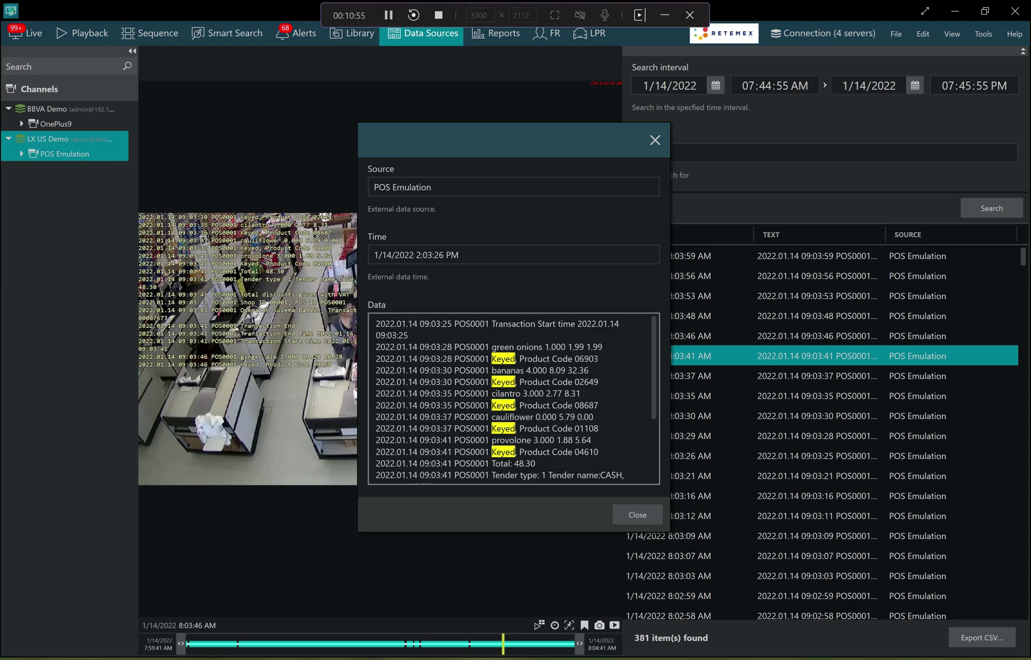
left_click(654, 139)
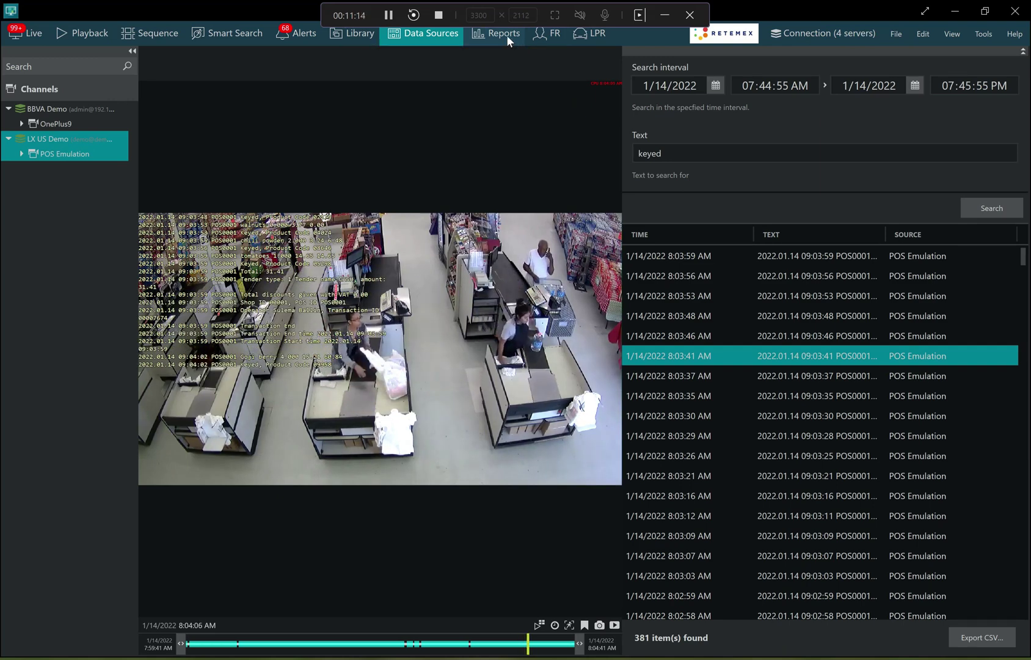
Open the face recognition search for the EagleEye channel in place of the age report
left_click(549, 36)
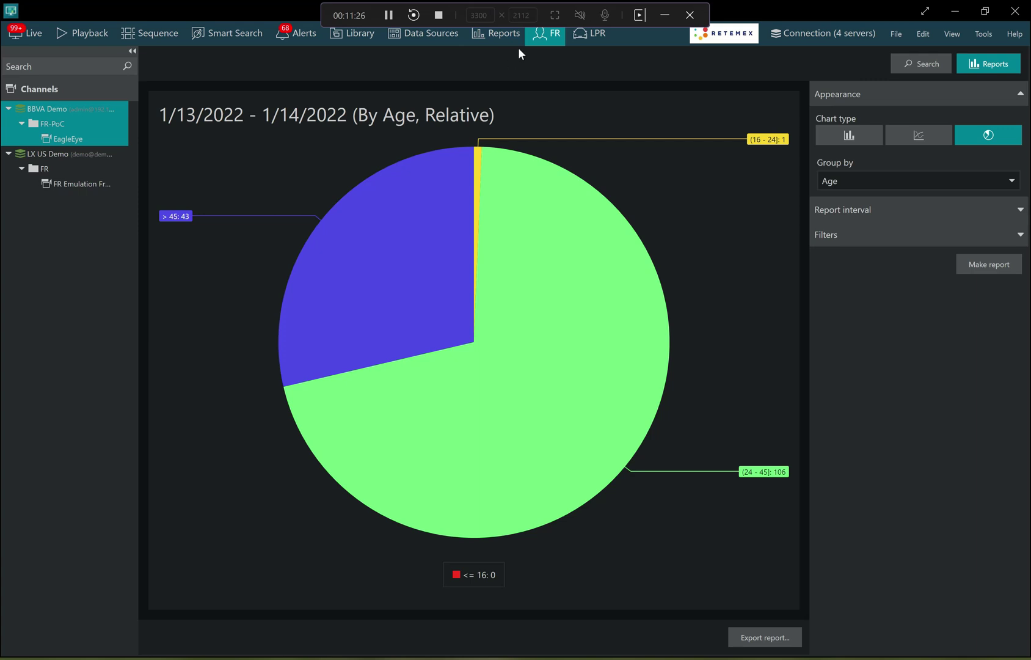
left_click(936, 68)
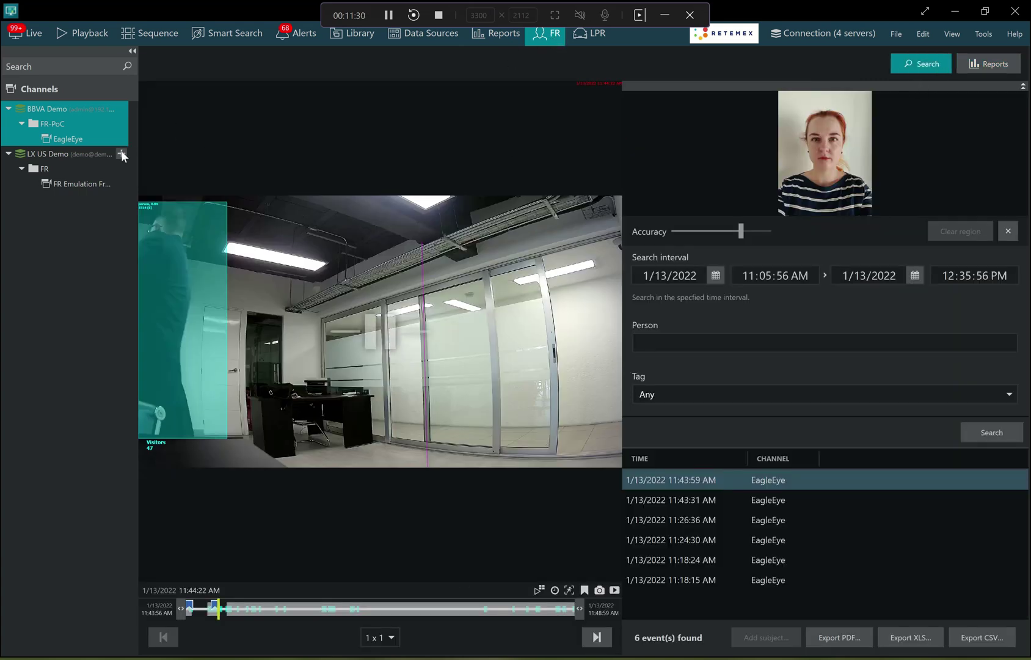
left_click(103, 141)
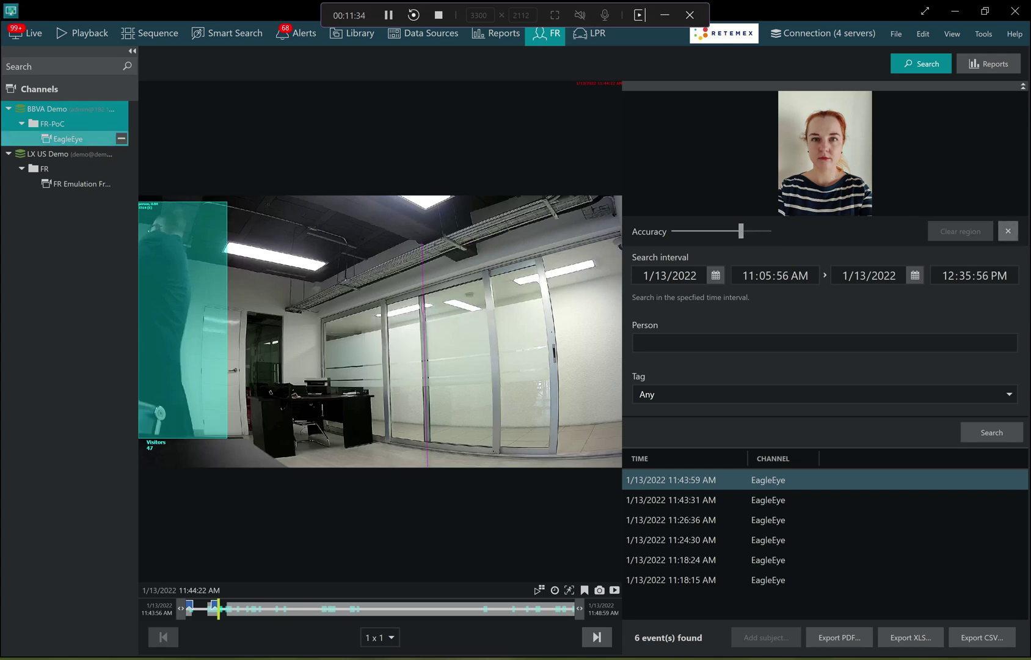
Search EagleEye for the face marked in photo5978936149726574978.jpg, using it as the new reference image
left_click(1008, 231)
left_click(727, 107)
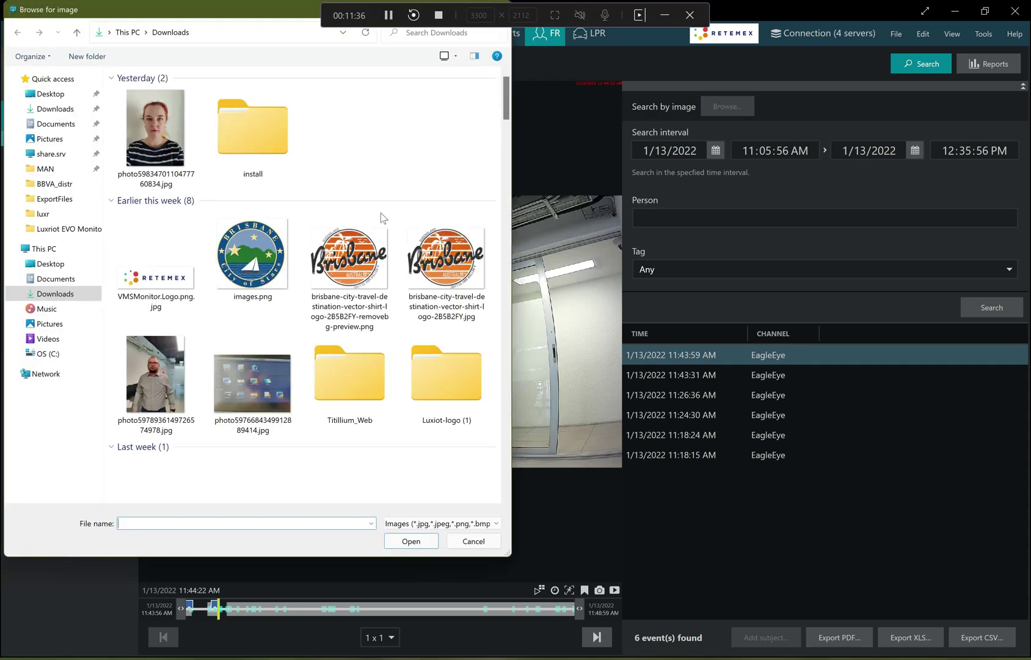
double_click(156, 379)
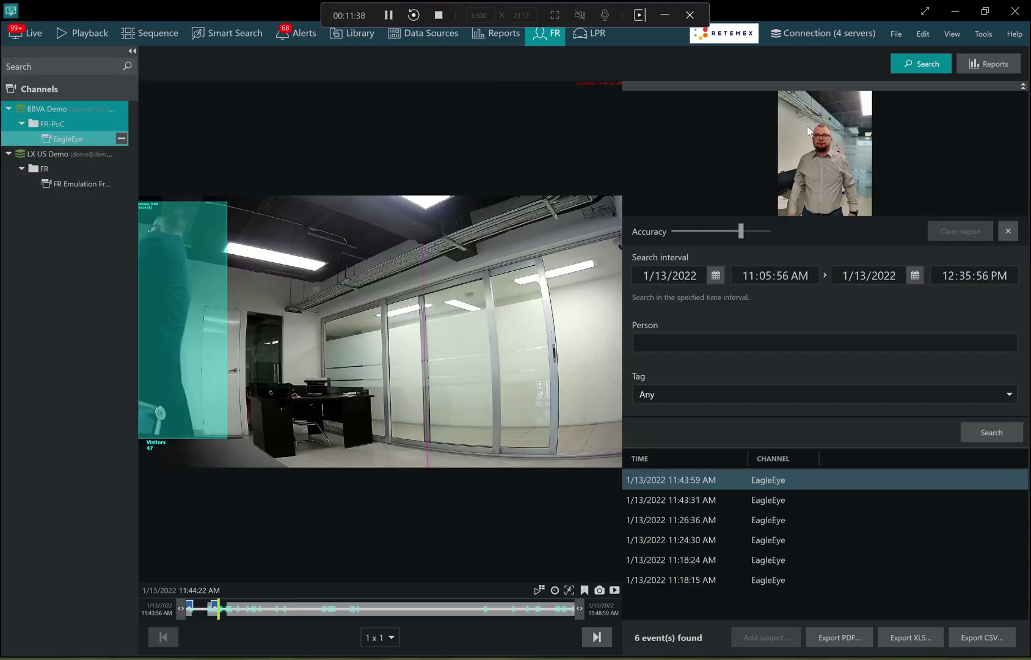
left_click_drag(832, 161, 833, 162)
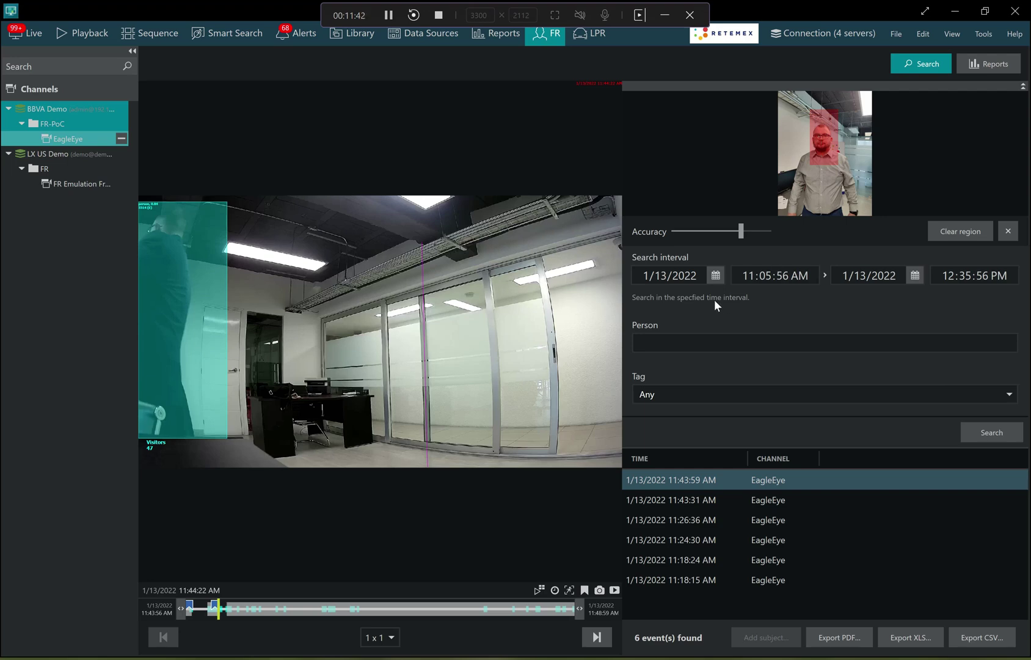
left_click(988, 435)
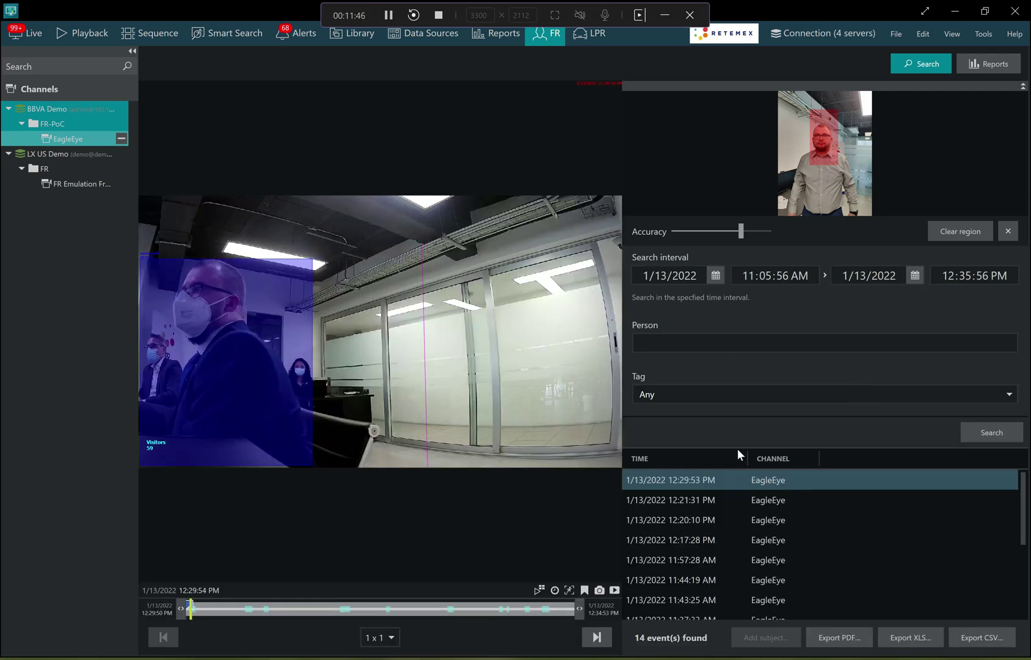
Review the face matches, playing the 12:20:10 PM and 11:57:28 AM events and returning to the 12:20:10 PM one
left_click(723, 519)
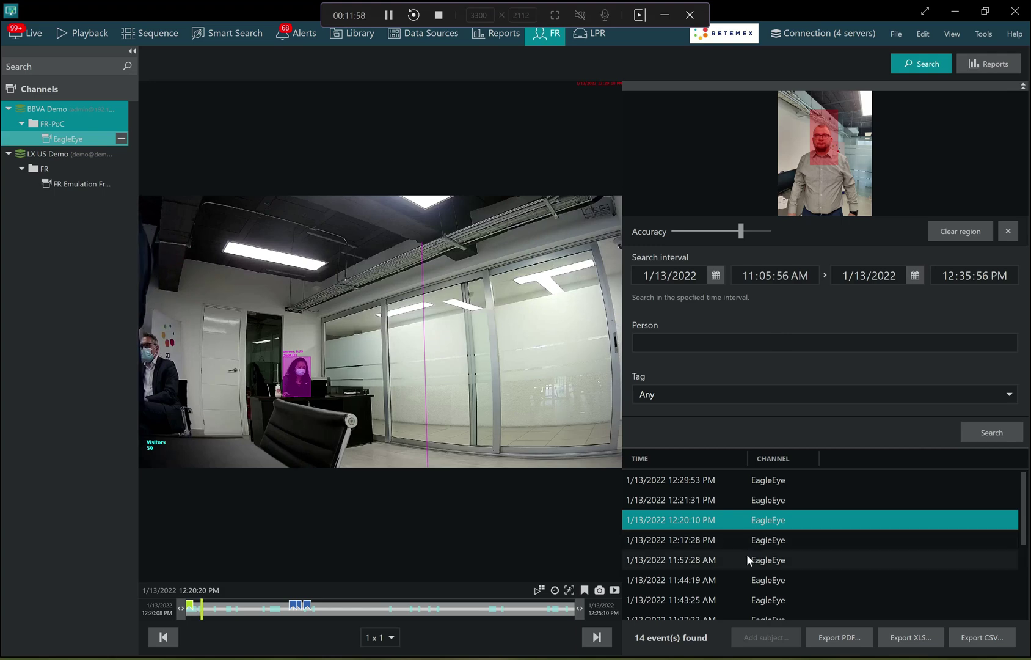
scroll(747, 554, "down", 2)
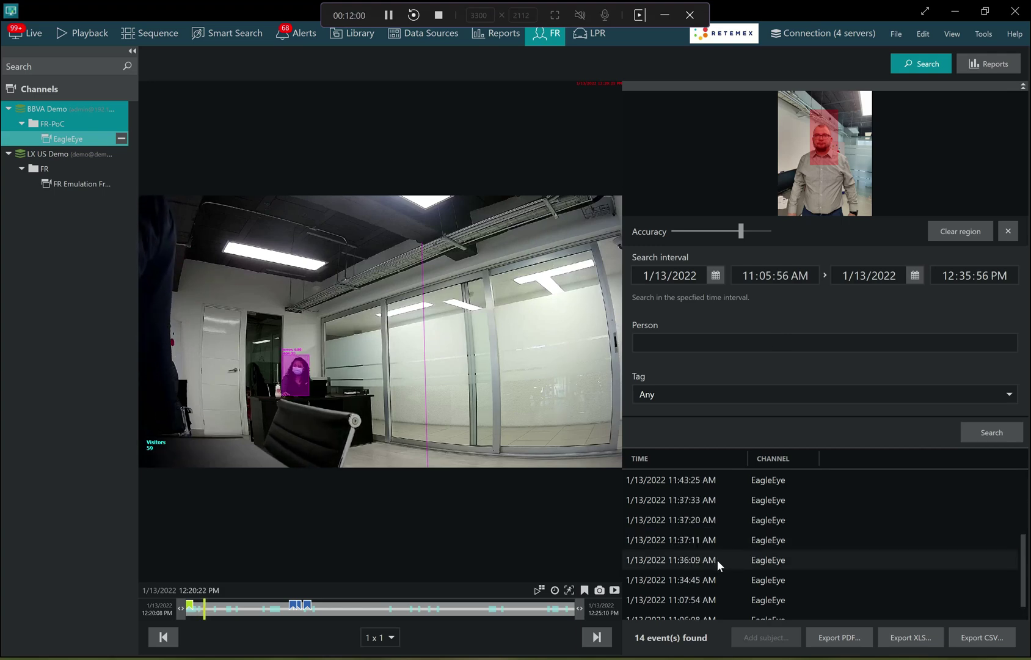
scroll(729, 524, "up", 2)
left_click(722, 555)
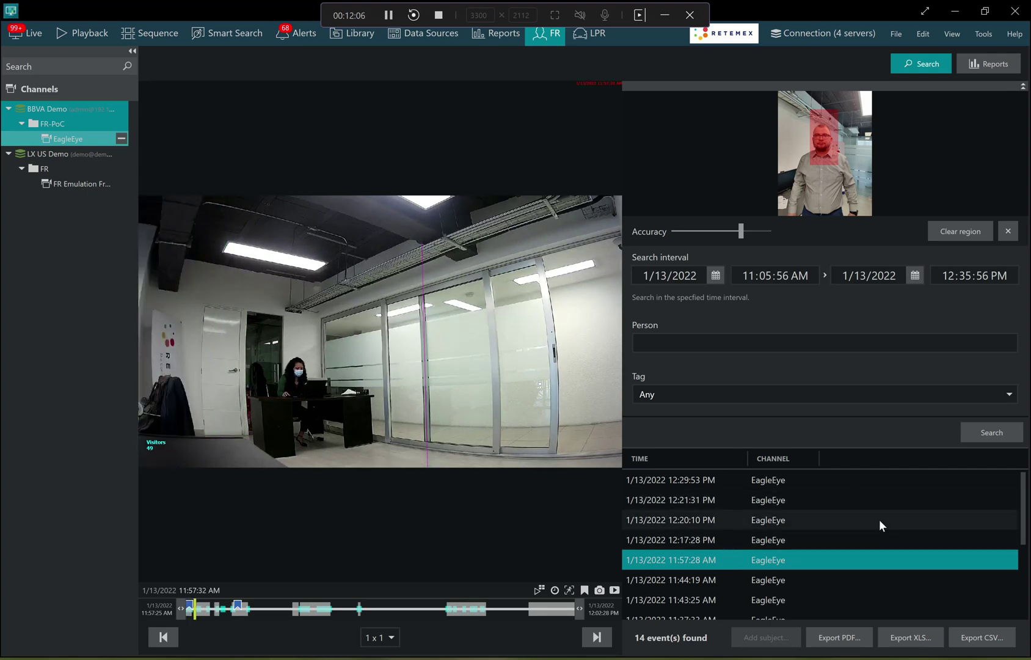
left_click(785, 524)
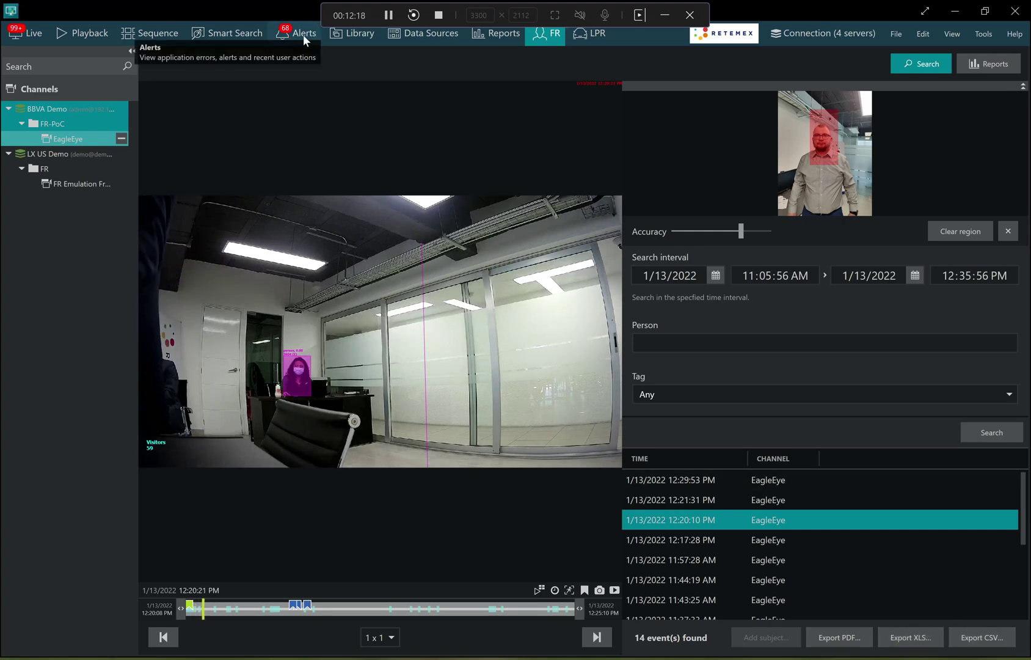
left_click(335, 33)
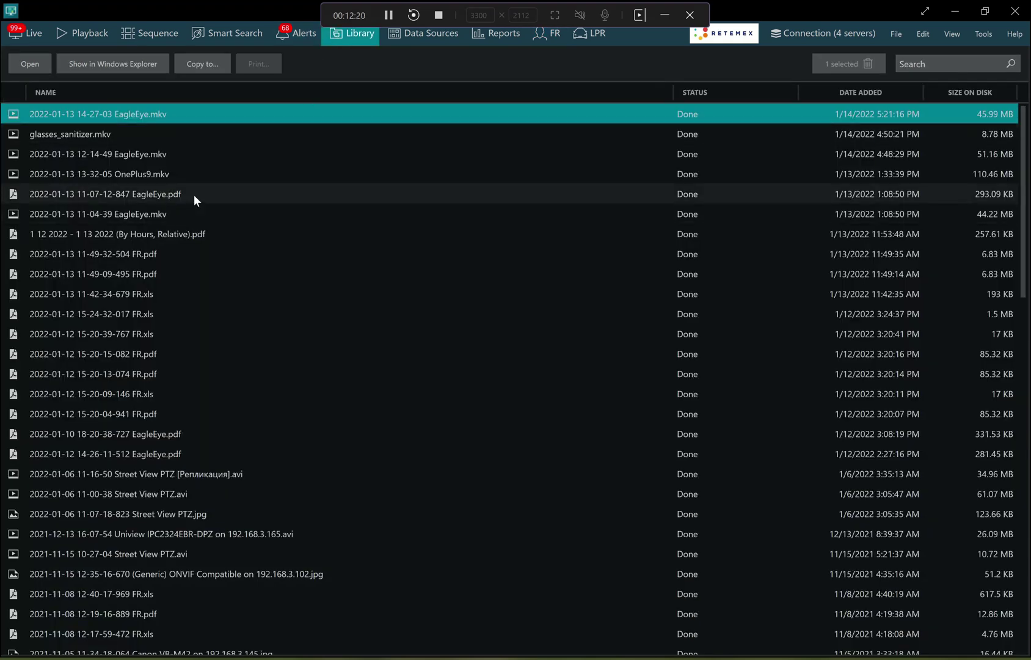
left_click(189, 292)
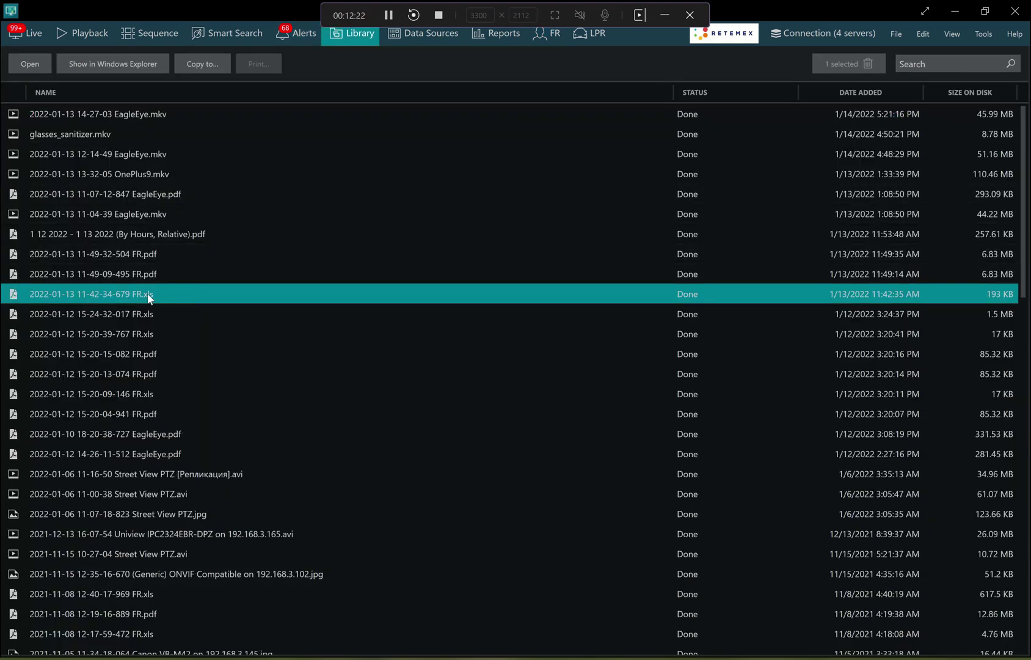
double_click(174, 293)
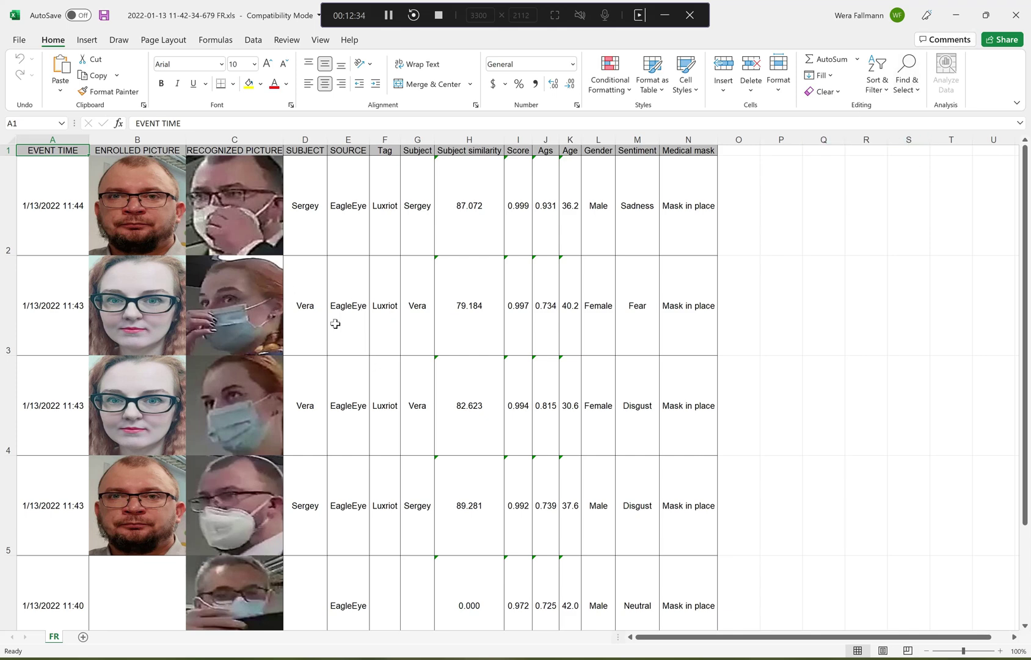
left_click_drag(460, 290, 674, 322)
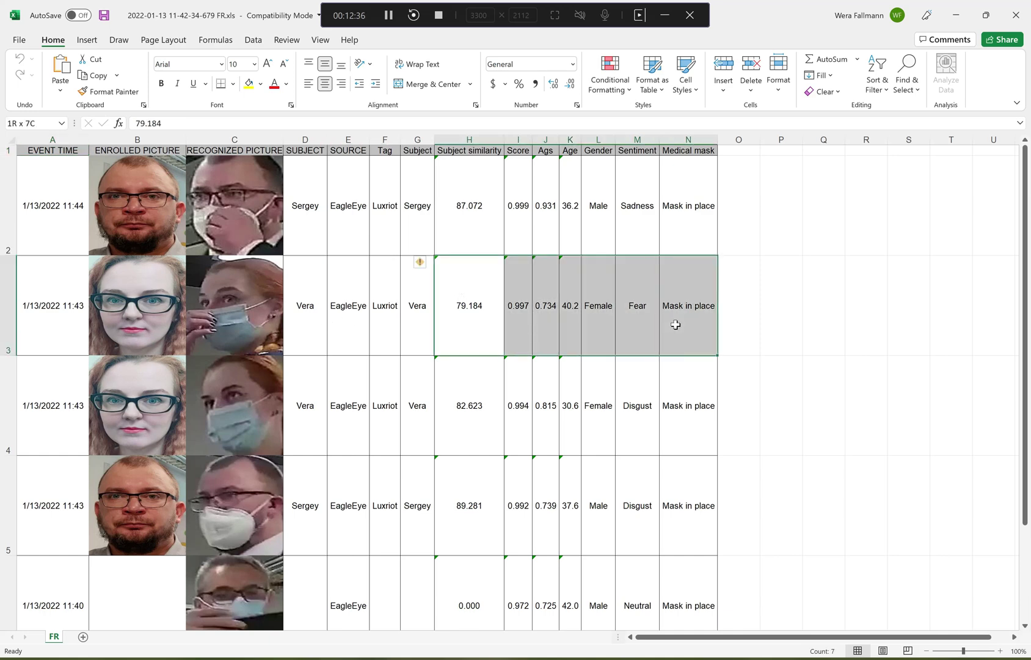
left_click(678, 335)
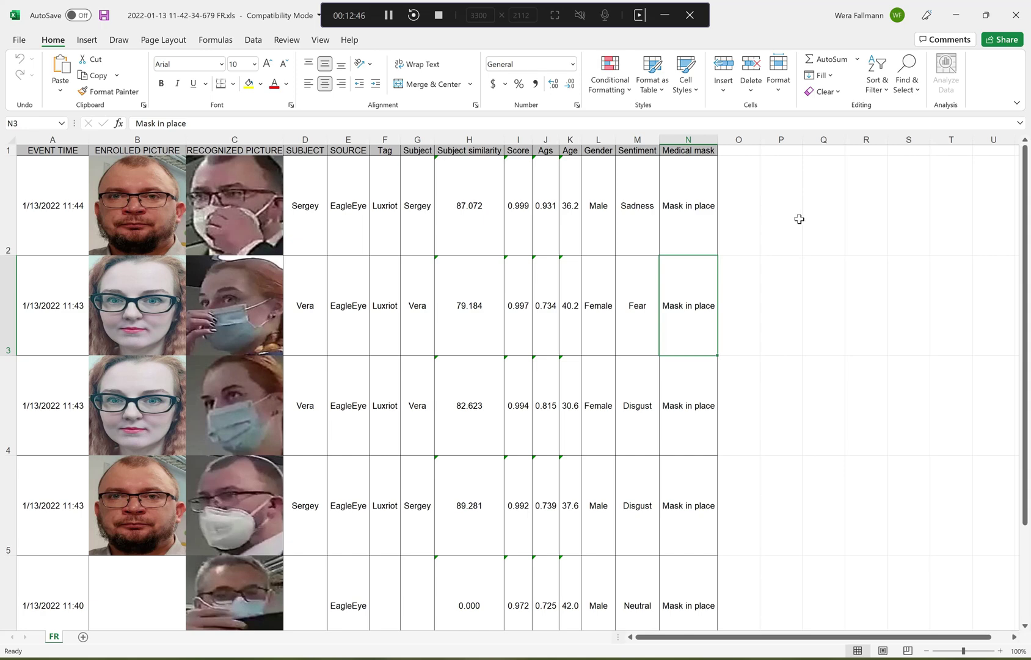
left_click(956, 15)
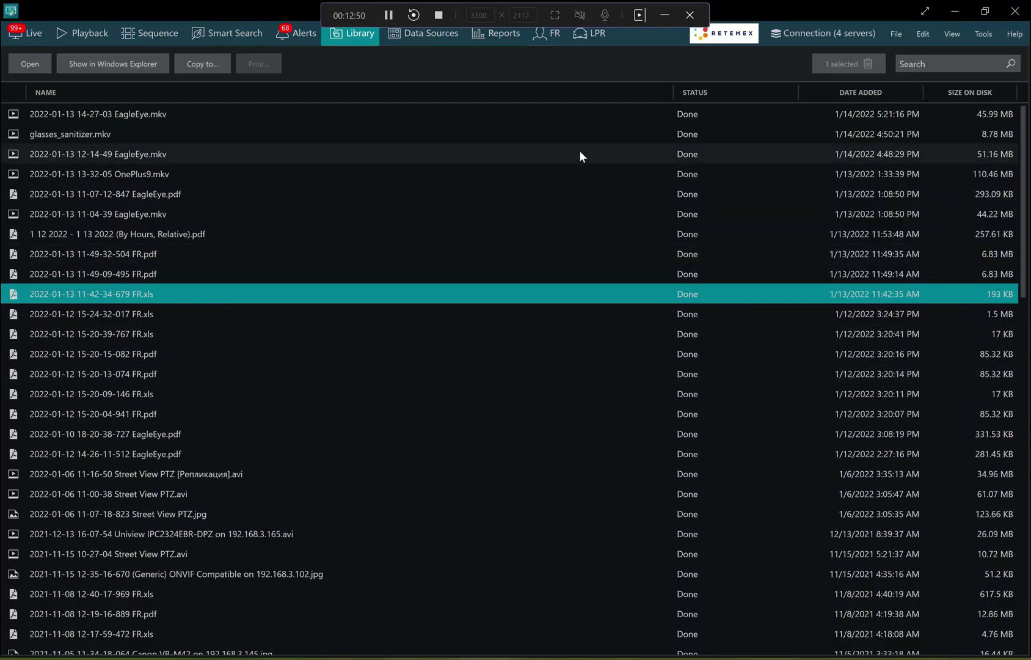
Generate a face recognition report for the EagleEye channel as a bar chart grouped by gender
left_click(556, 33)
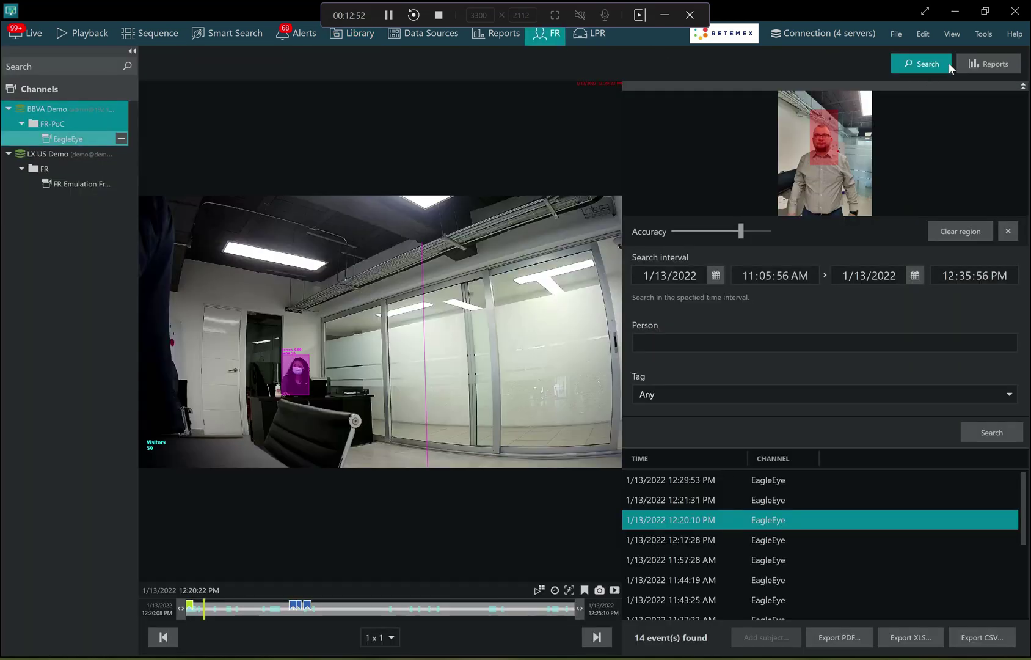
left_click(984, 63)
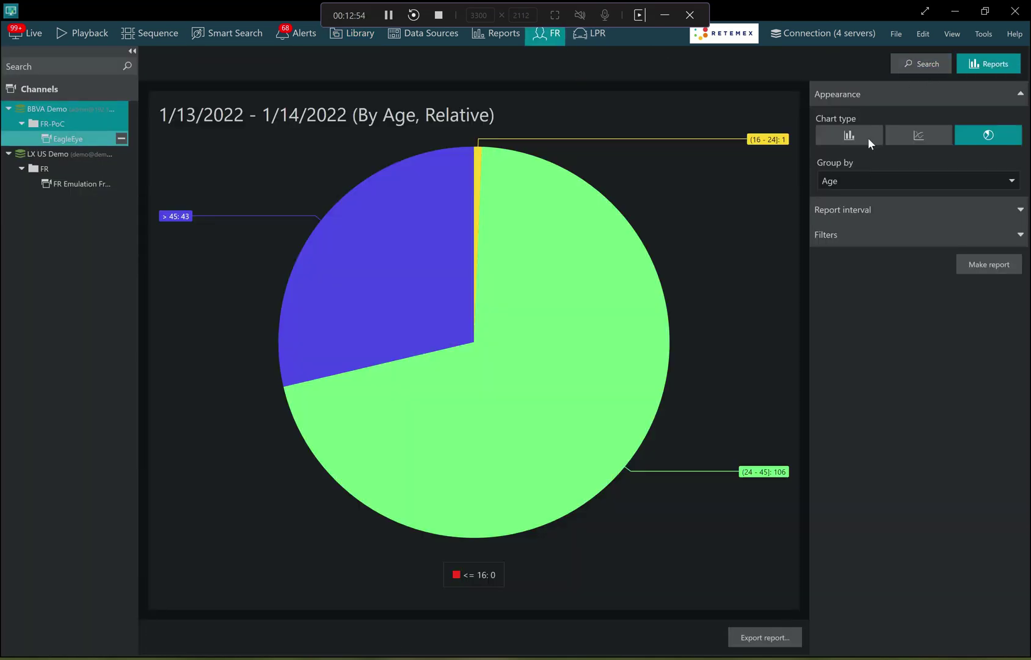
left_click(893, 181)
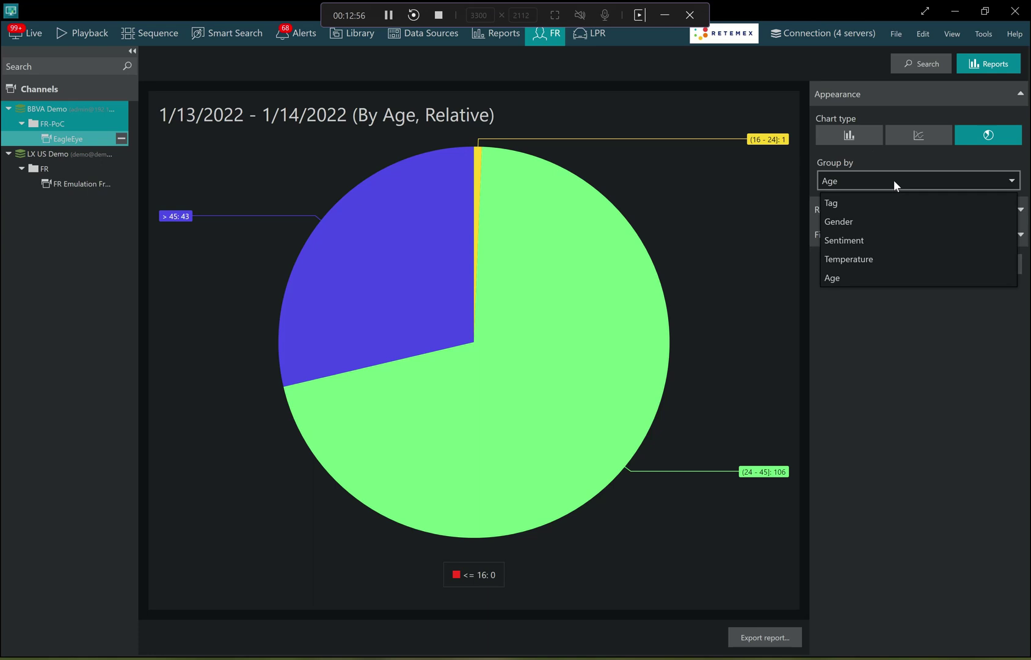
left_click(879, 221)
left_click(868, 143)
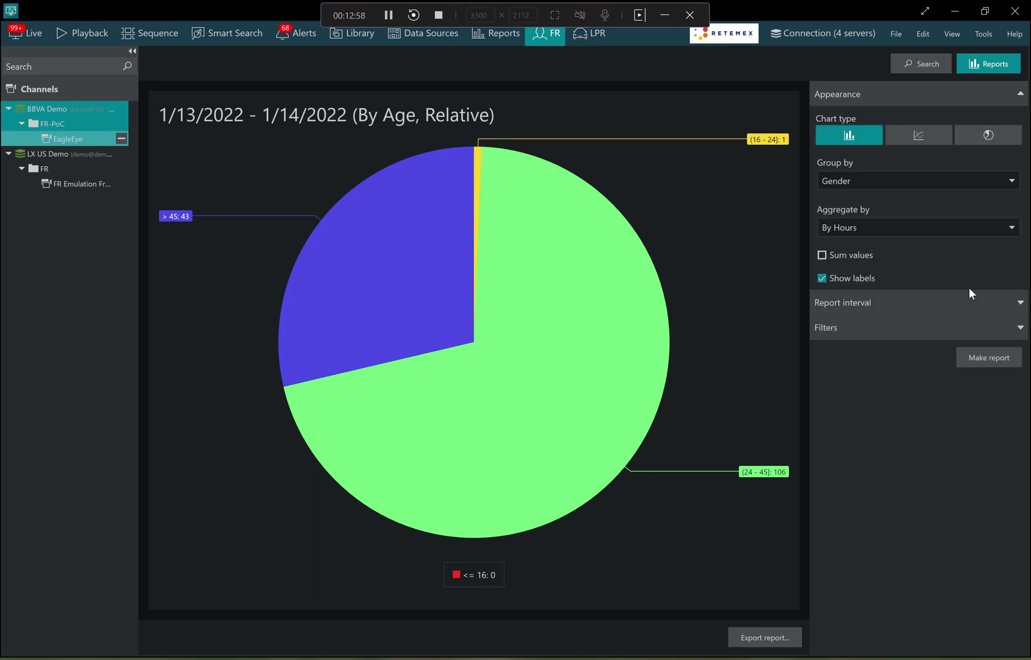
left_click(988, 357)
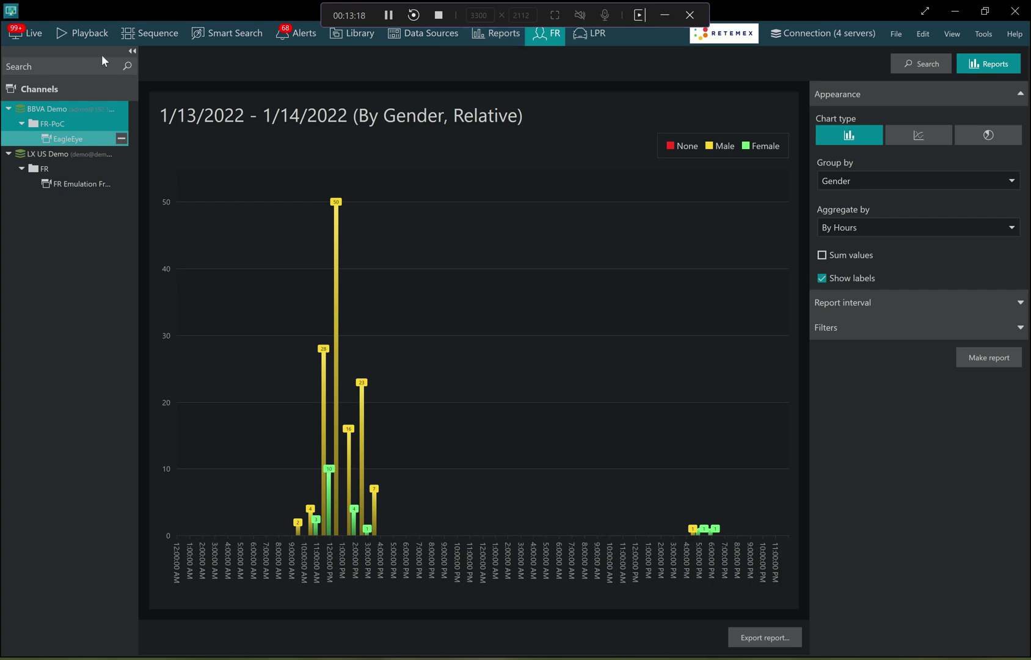
Enlarge the EagleEye camera in the default live layout to examine its on-screen visitor counter
key("ctrl+1")
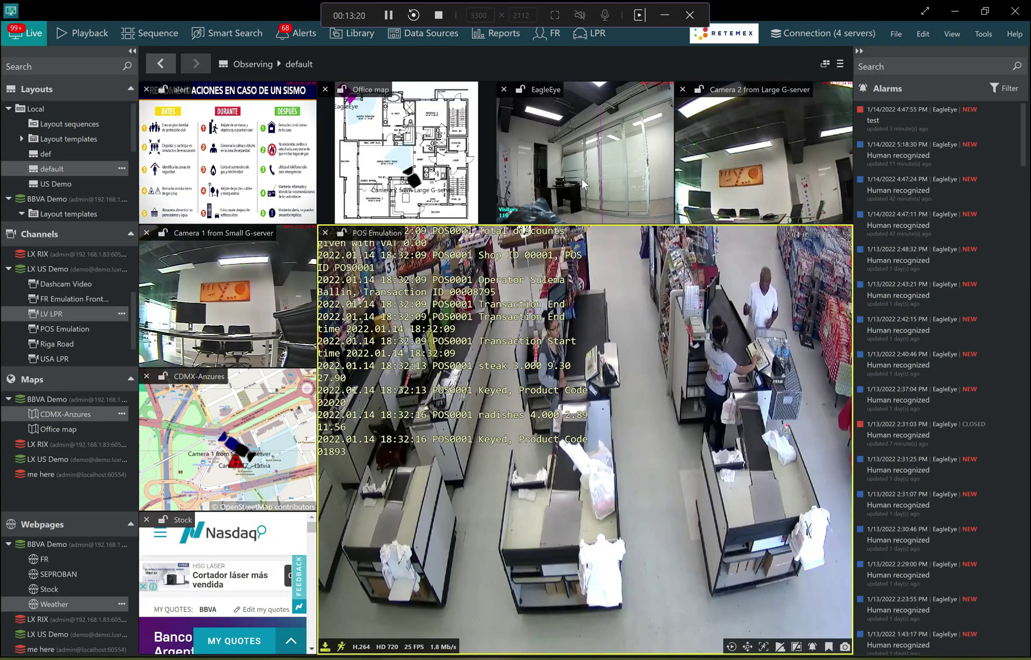
double_click(633, 175)
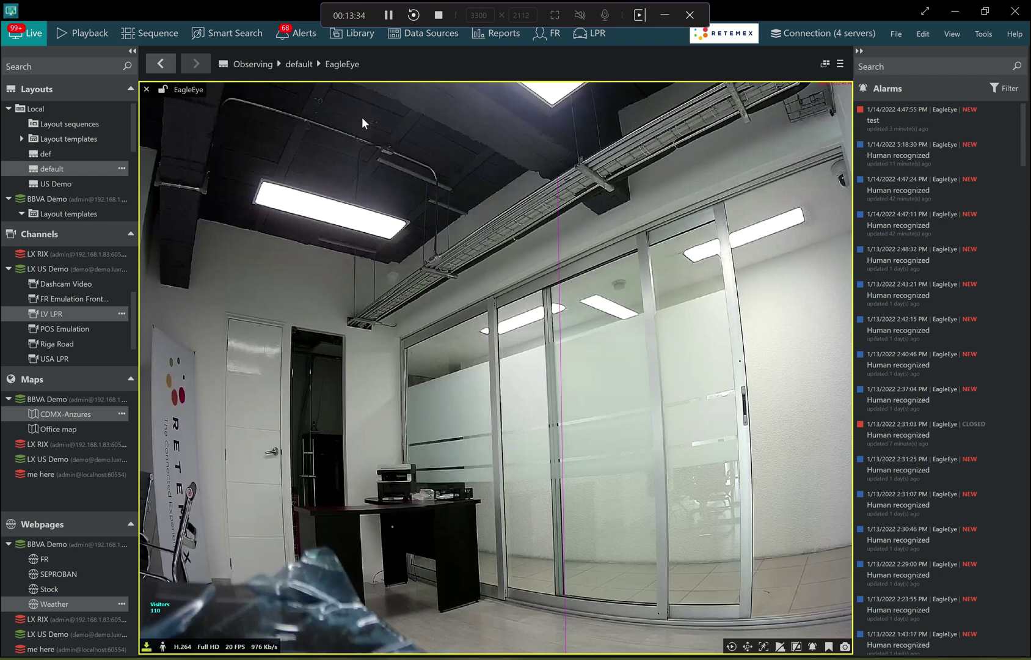
Generate a bar chart report for the Visitors counter, with the counter value set to Relative
left_click(496, 38)
left_click(825, 119)
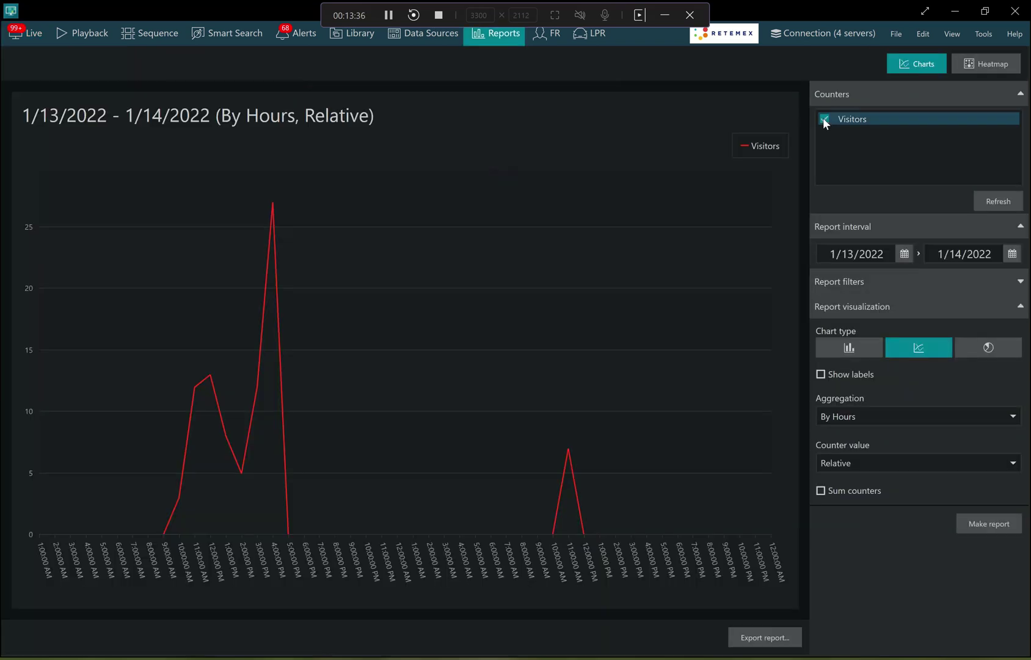
left_click(865, 353)
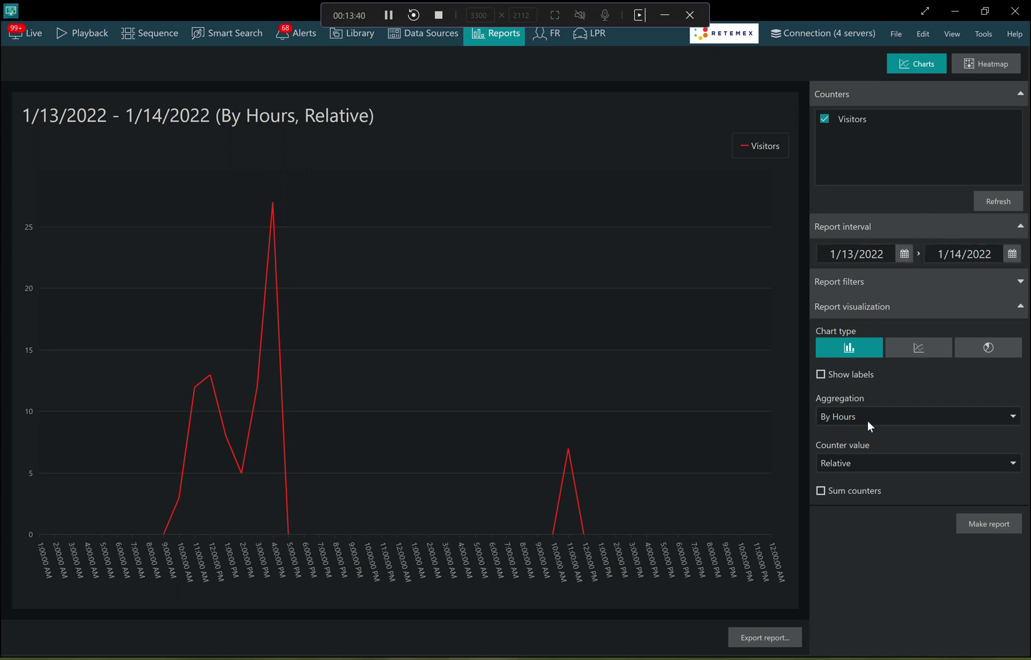
left_click(865, 464)
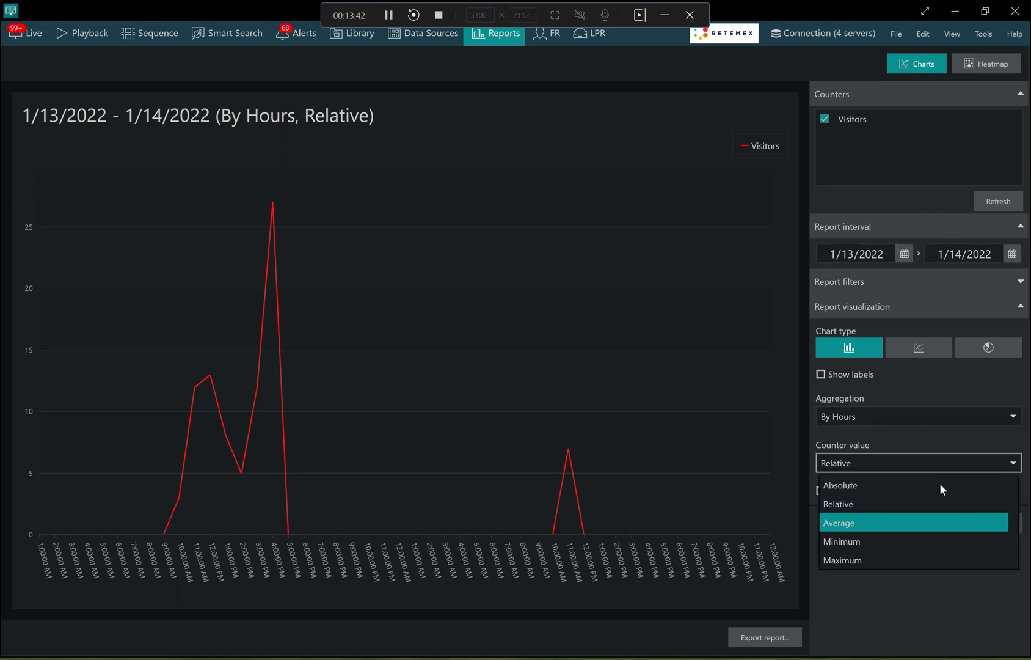
left_click(897, 505)
left_click(983, 522)
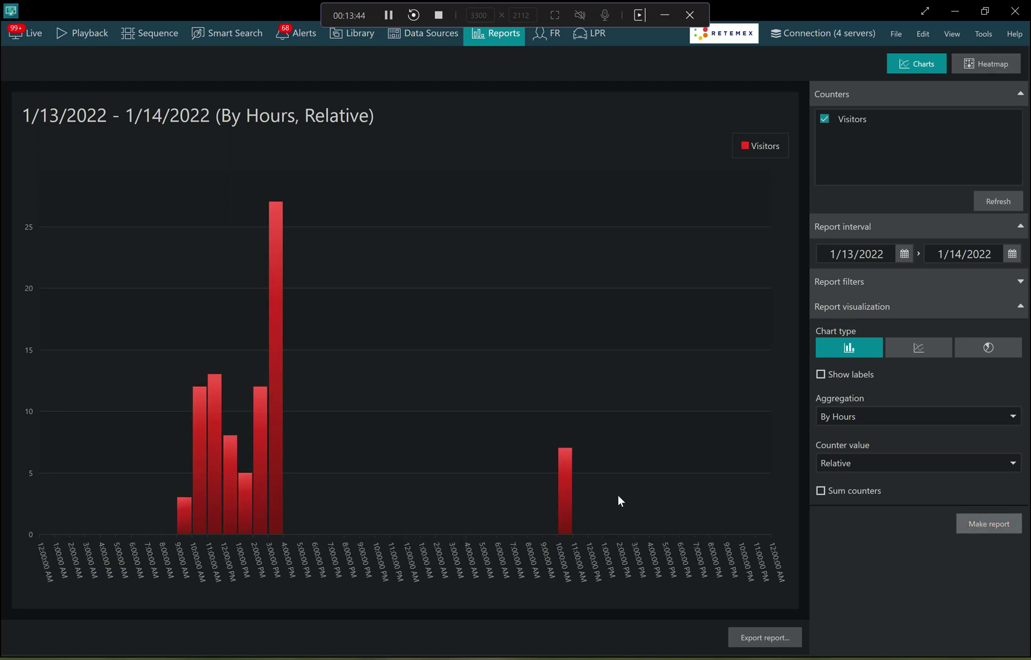